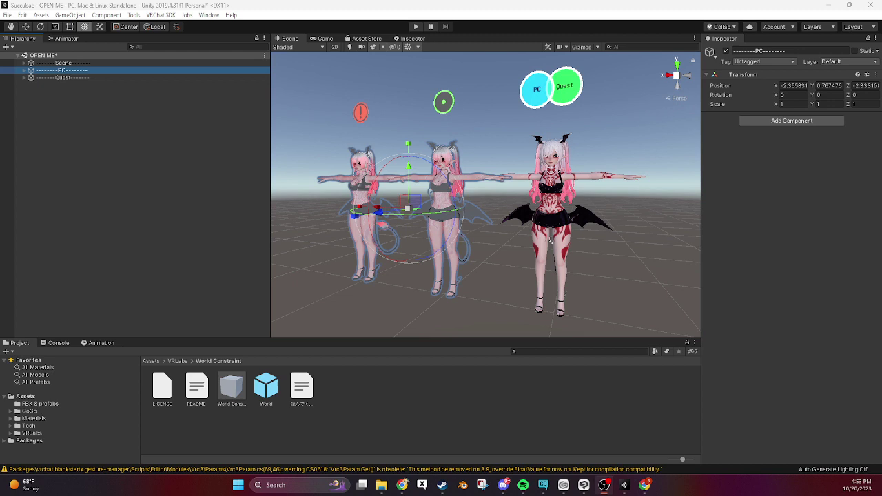
Step: Open Assets/VRLabs/World Constraint in the Project window and expand the PC group in the Hierarchy
{"action": "left_click", "coordinate": [104, 276]}
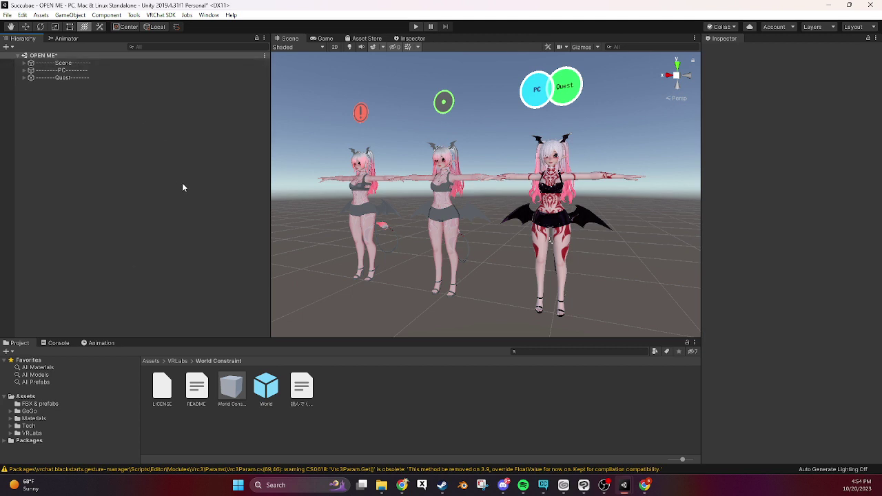
{"action": "left_click", "coordinate": [20, 432]}
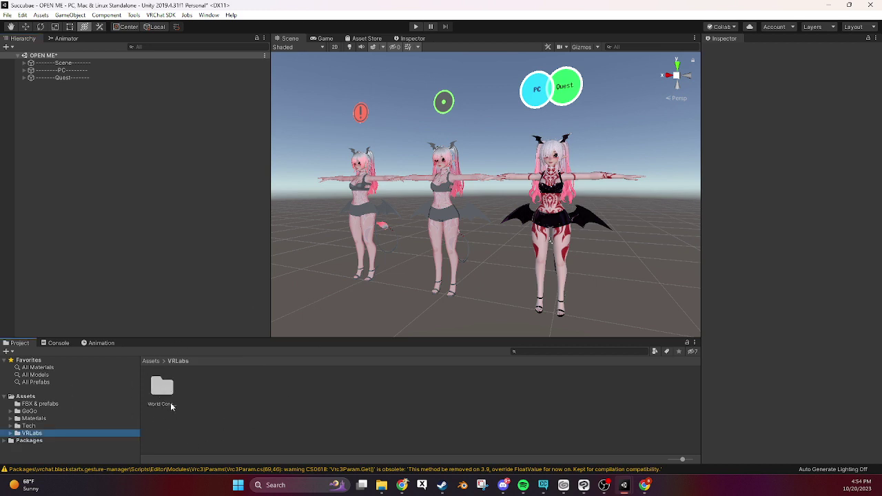
{"action": "left_click", "coordinate": [65, 396]}
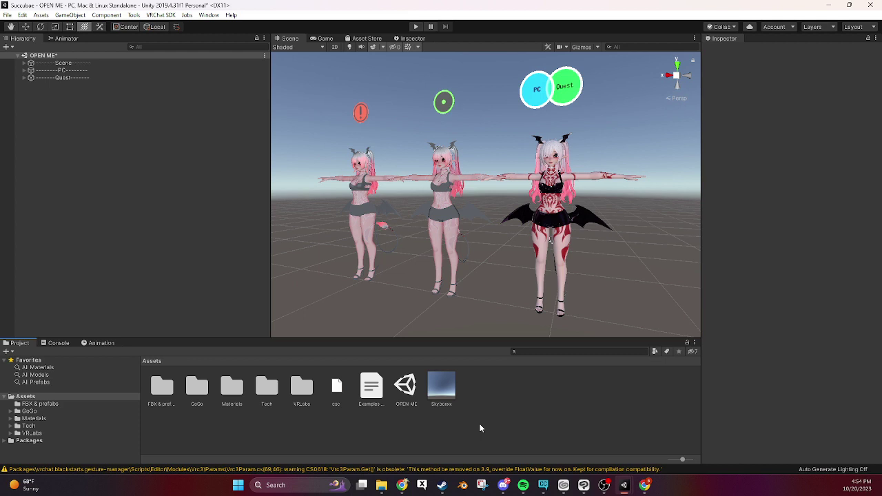
{"action": "left_click", "coordinate": [30, 434]}
{"action": "double_click", "coordinate": [162, 389]}
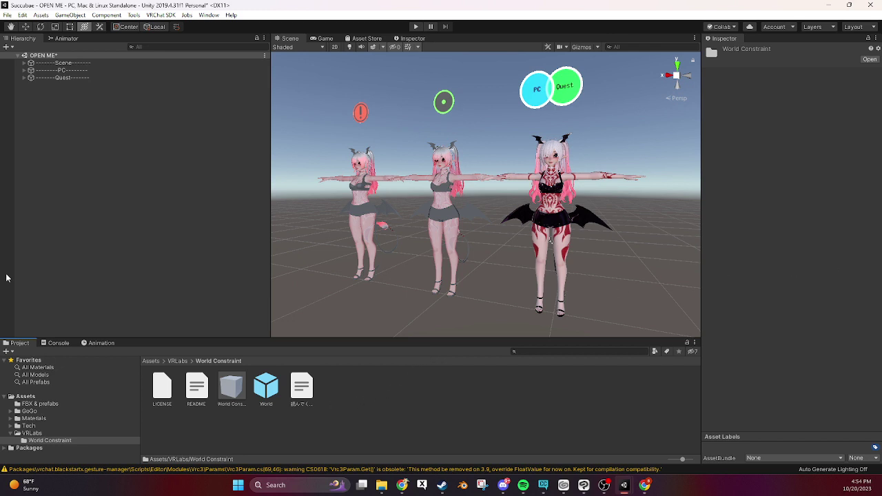
{"action": "left_click", "coordinate": [24, 71]}
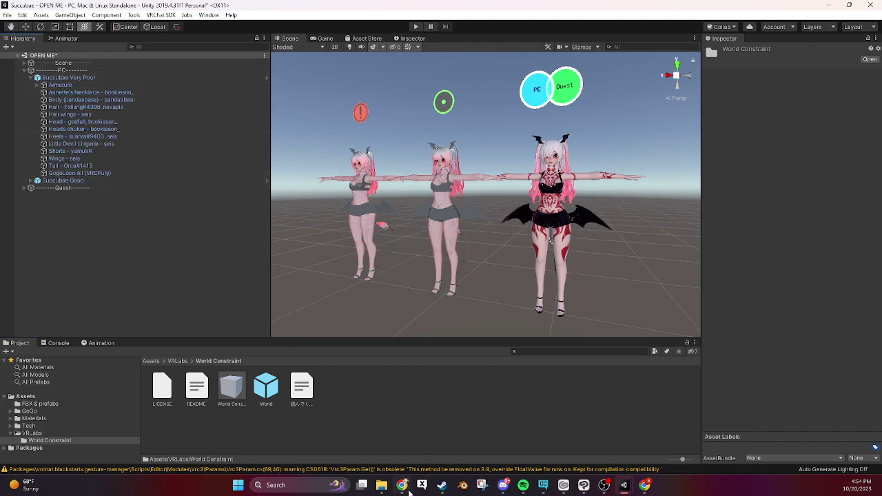
Step: Look over the VRLabs World Constraint web page, then return to the Succubae Unity project
{"action": "left_click", "coordinate": [401, 485]}
{"action": "scroll", "coordinate": [188, 157], "scroll_direction": "up", "scroll_amount": 2}
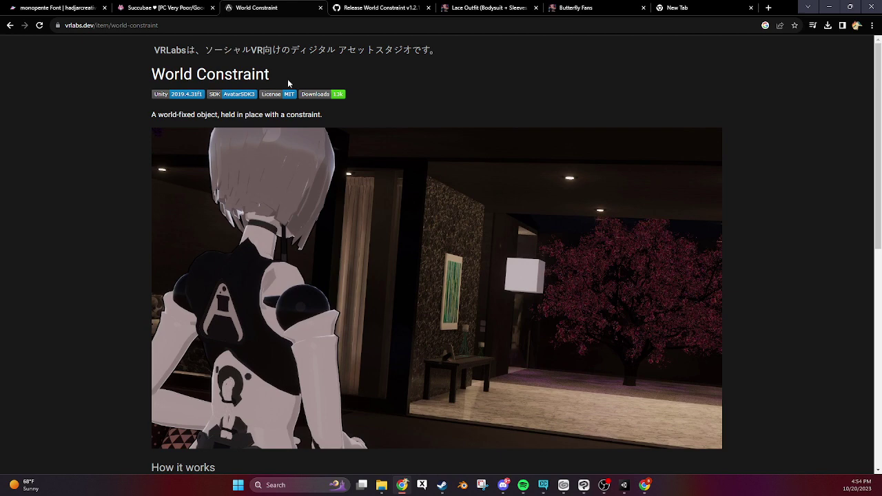
{"action": "left_click_drag", "start_coordinate": [287, 78], "coordinate": [130, 80]}
{"action": "left_click", "coordinate": [310, 76]}
{"action": "mouse_move", "coordinate": [623, 485]}
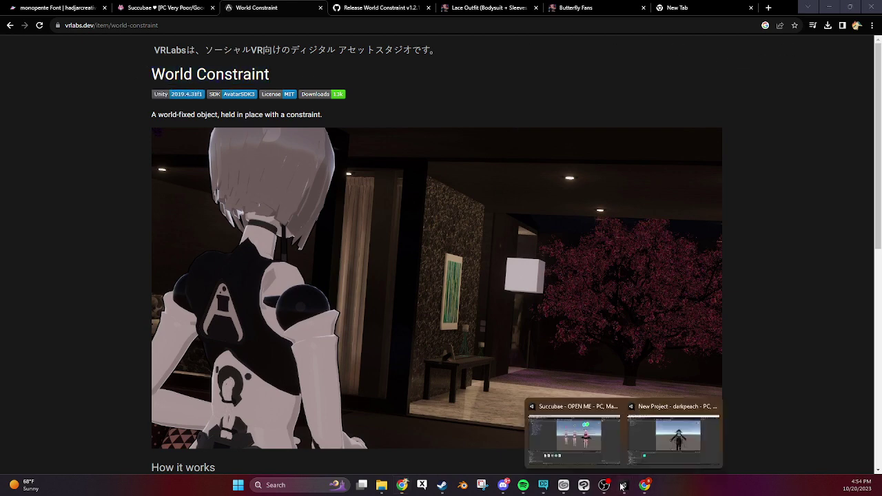
{"action": "left_click", "coordinate": [573, 434]}
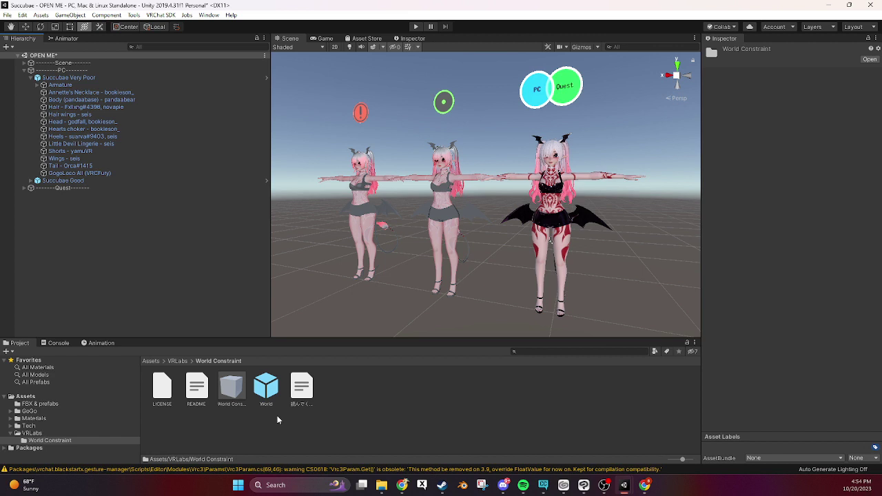
{"action": "left_click", "coordinate": [361, 404]}
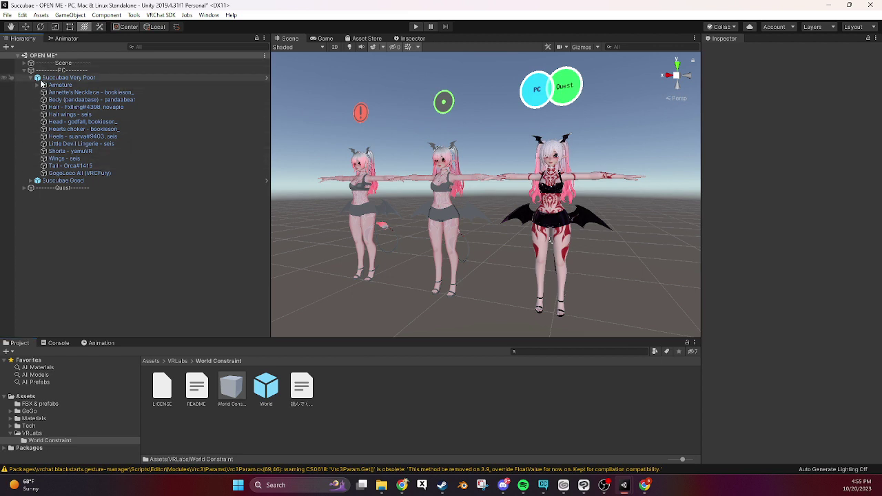
{"action": "left_click", "coordinate": [31, 79]}
{"action": "left_click", "coordinate": [31, 78]}
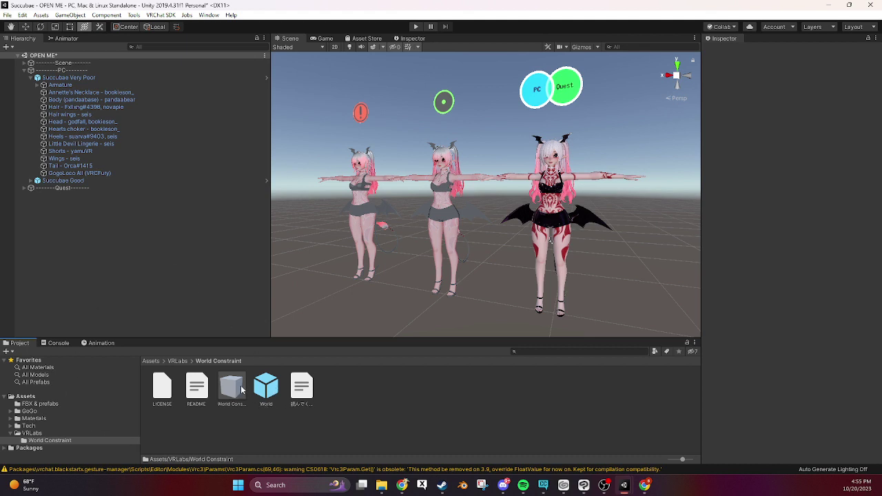
Step: Drop the World Constraint prefab onto Succubae Very Poor and expand its Container and Reset Target children
{"action": "left_click_drag", "start_coordinate": [234, 389], "coordinate": [66, 78]}
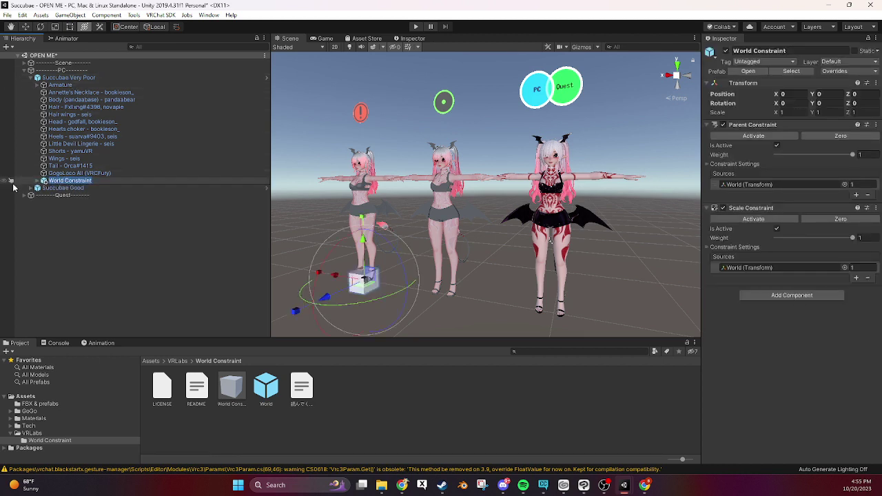
{"action": "left_click", "coordinate": [39, 180]}
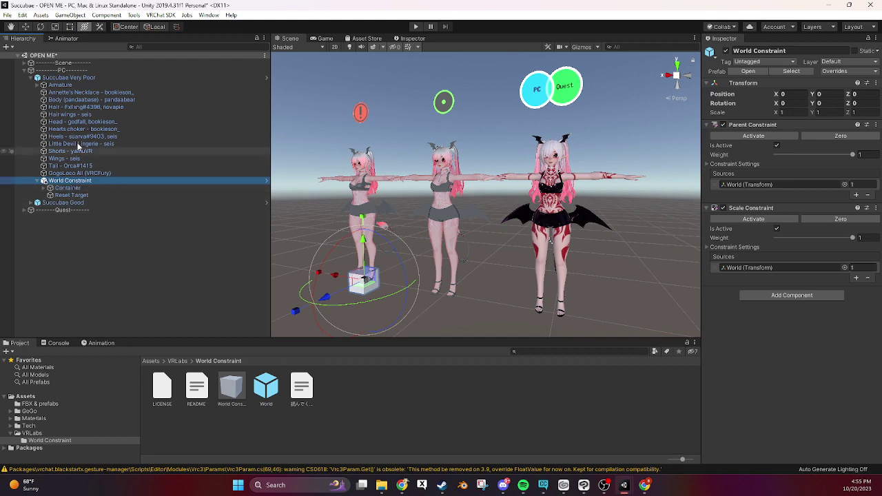
{"action": "right_click", "coordinate": [59, 78]}
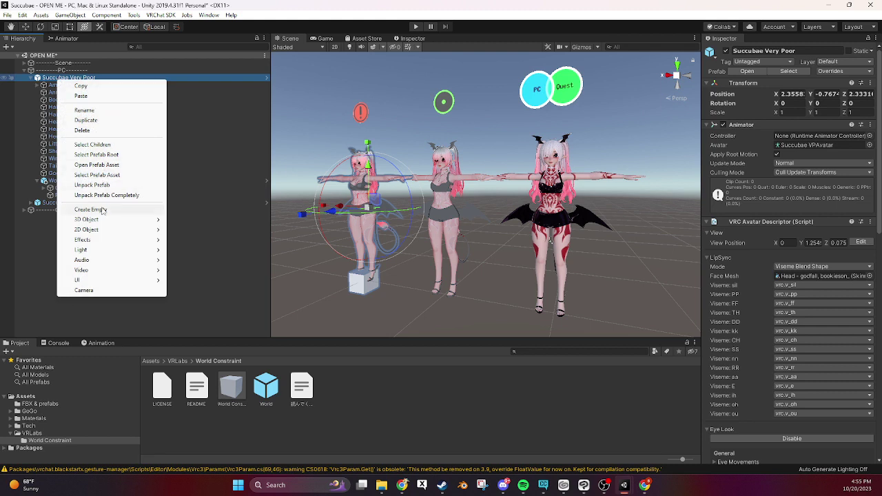
{"action": "left_click", "coordinate": [90, 209]}
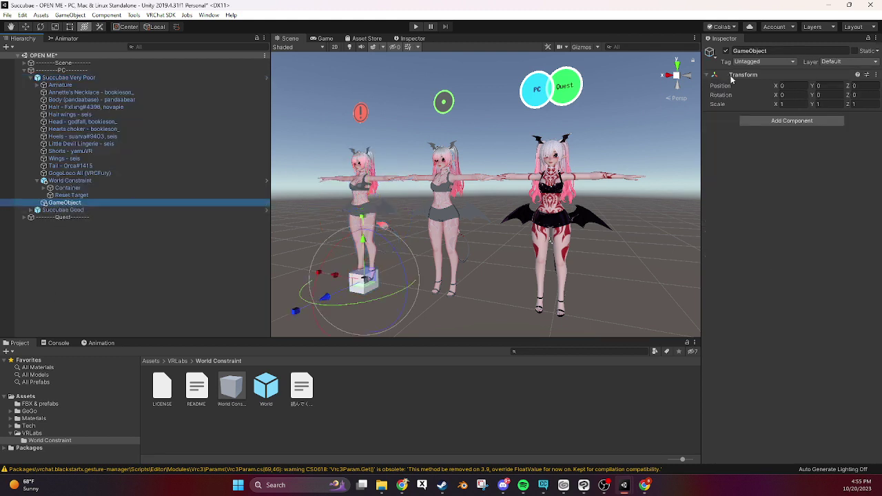
{"action": "right_click", "coordinate": [69, 203]}
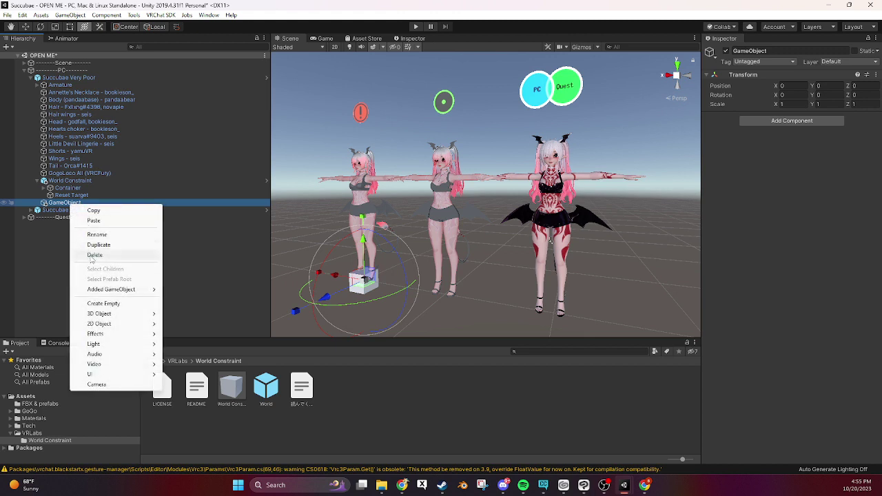
{"action": "left_click", "coordinate": [93, 255]}
Step: Inspect the Parent Constraint settings on World Constraint and its Container
{"action": "left_click", "coordinate": [72, 182]}
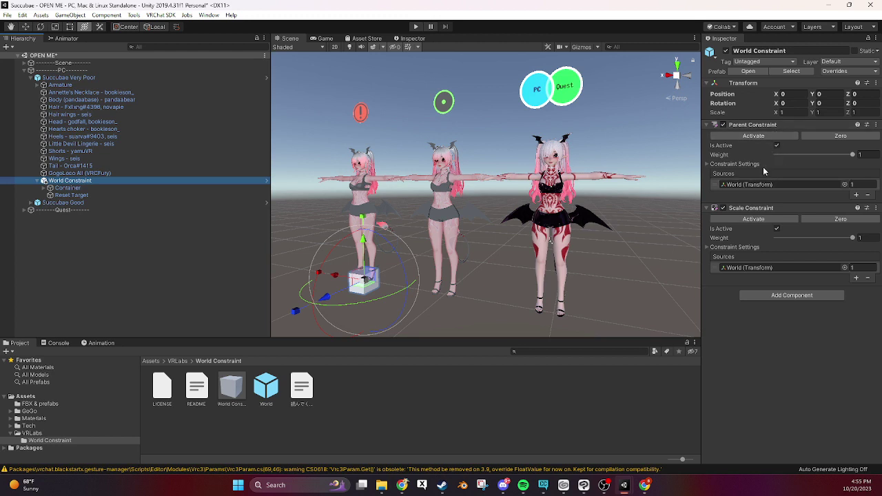
{"action": "left_click", "coordinate": [776, 127]}
{"action": "left_click", "coordinate": [766, 127]}
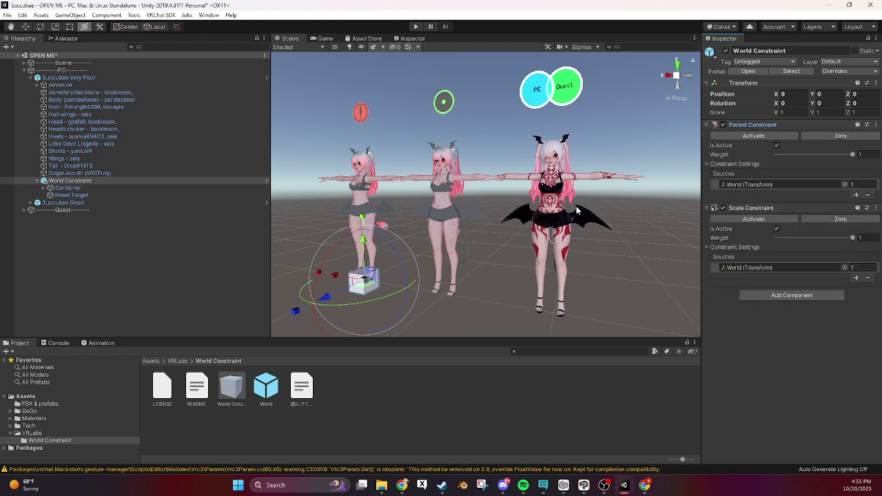
{"action": "left_click", "coordinate": [79, 189]}
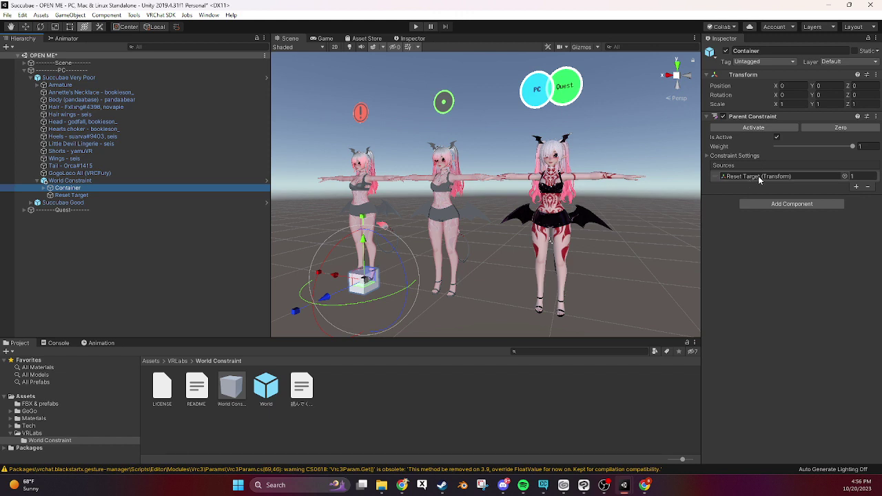
Step: Unpack the World Constraint prefab into plain objects
{"action": "left_click", "coordinate": [92, 181]}
{"action": "right_click", "coordinate": [92, 182]}
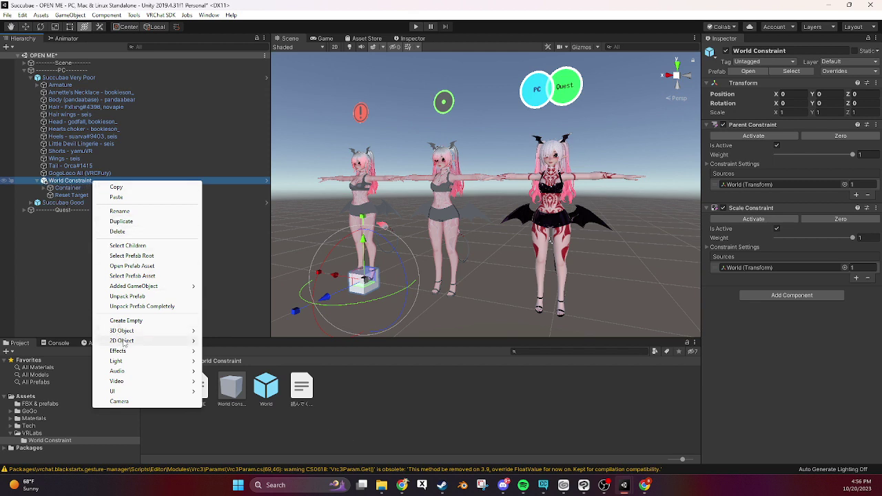
{"action": "mouse_move", "coordinate": [126, 332]}
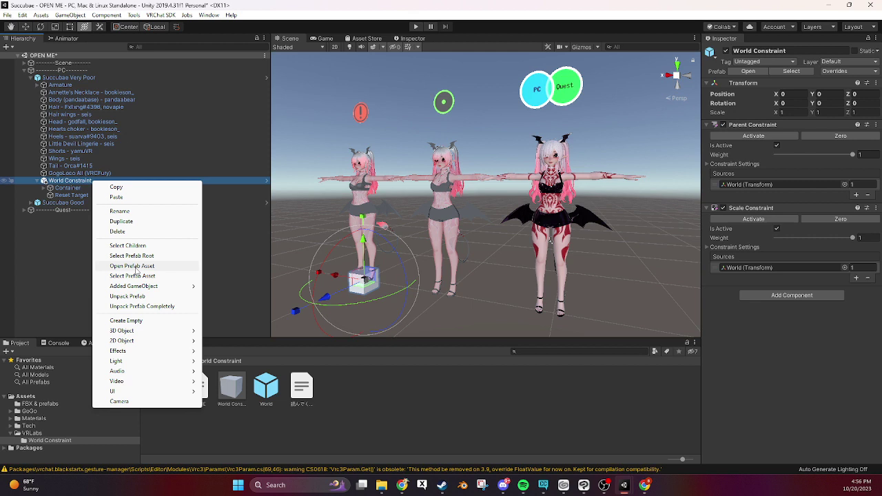
{"action": "left_click", "coordinate": [128, 296]}
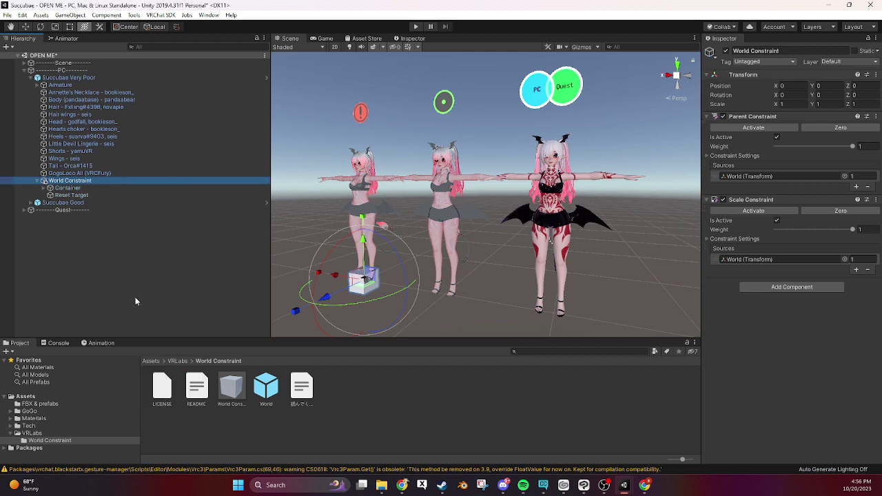
Step: Move Reset Target out of World Constraint so it sits directly under the avatar
{"action": "left_click", "coordinate": [77, 196]}
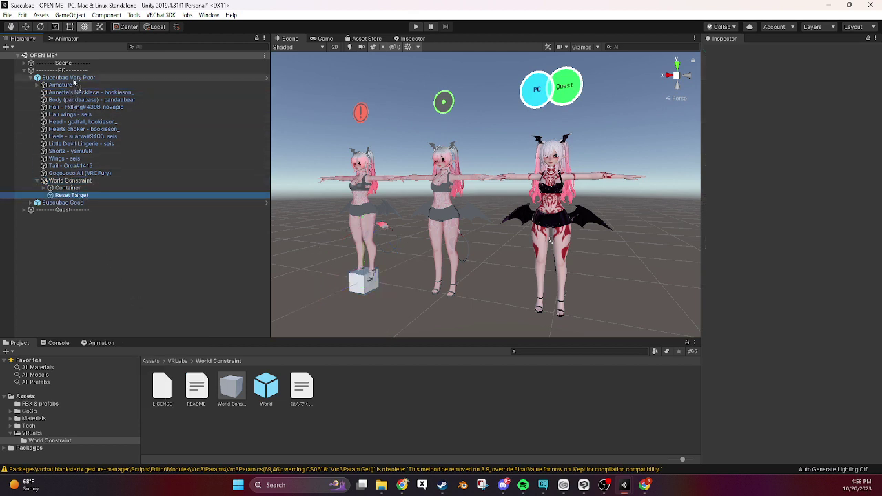
{"action": "left_click_drag", "start_coordinate": [64, 195], "coordinate": [69, 178]}
{"action": "left_click", "coordinate": [120, 229]}
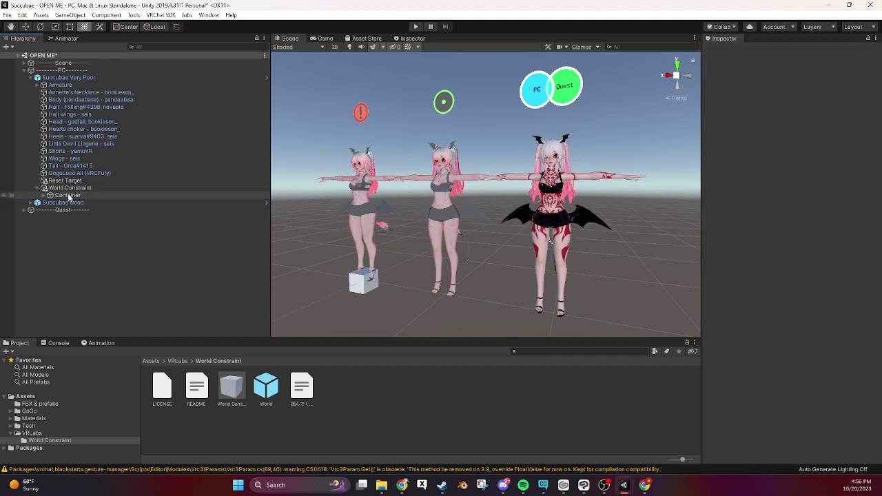
{"action": "left_click", "coordinate": [69, 184]}
Step: Set Reset Target as Container's Parent Constraint source and inspect the Cube inside Container
{"action": "left_click", "coordinate": [67, 195]}
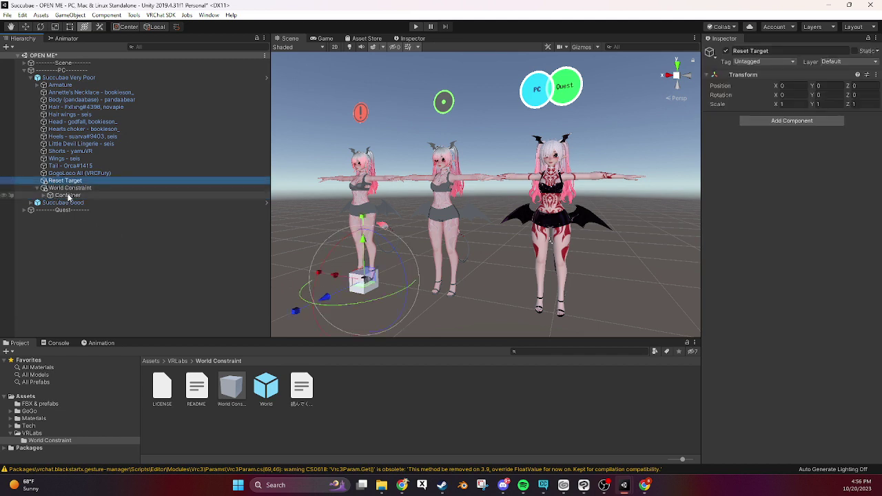
{"action": "left_click_drag", "start_coordinate": [66, 181], "coordinate": [781, 176]}
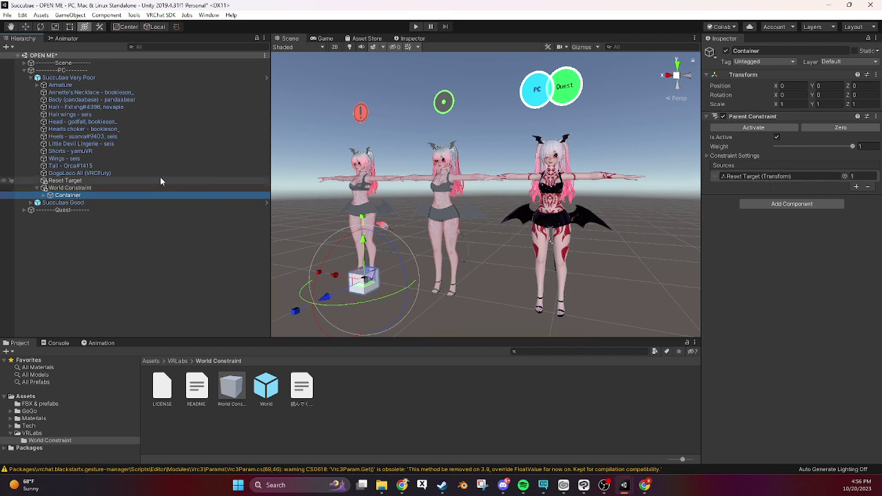
{"action": "left_click", "coordinate": [85, 188]}
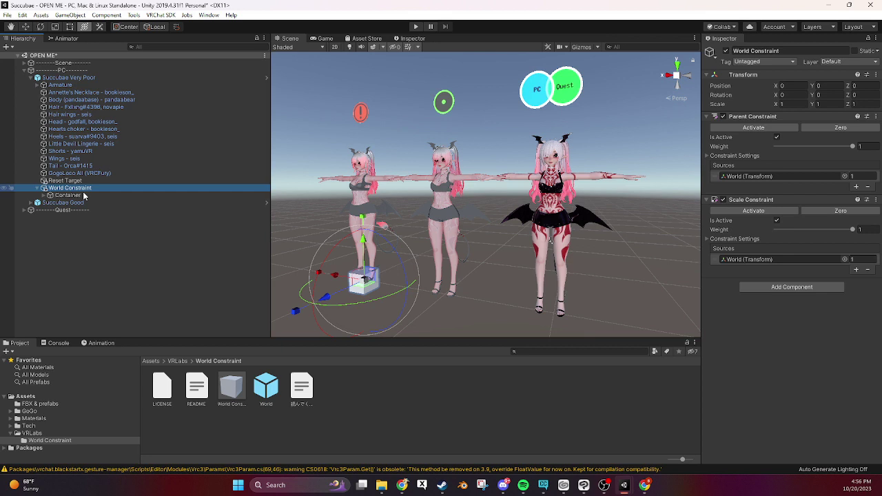
{"action": "left_click", "coordinate": [82, 197]}
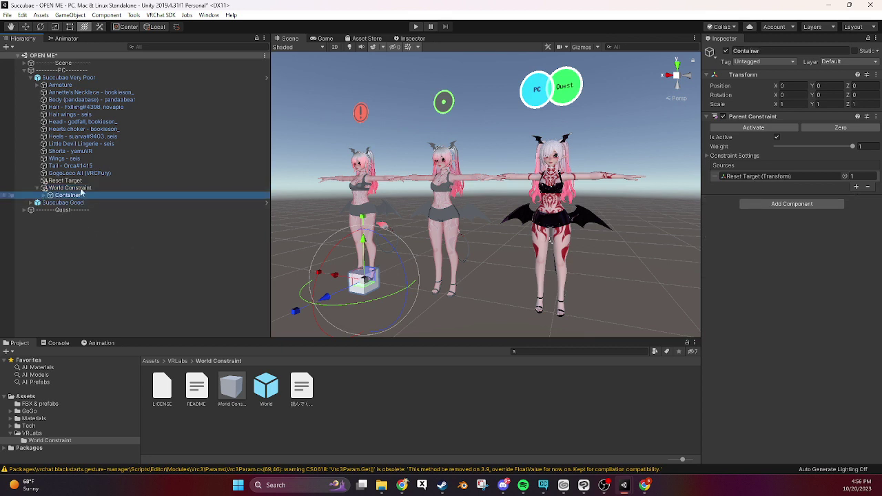
{"action": "left_click", "coordinate": [44, 196]}
{"action": "left_click", "coordinate": [69, 202]}
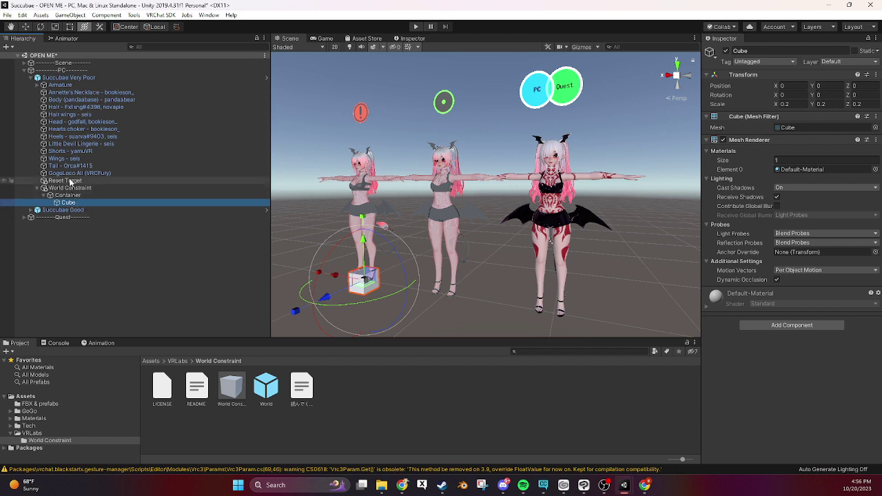
Step: Drag Reset Target aside to see the cube follow, then return it to position 0, 0, 0
{"action": "left_click", "coordinate": [69, 184]}
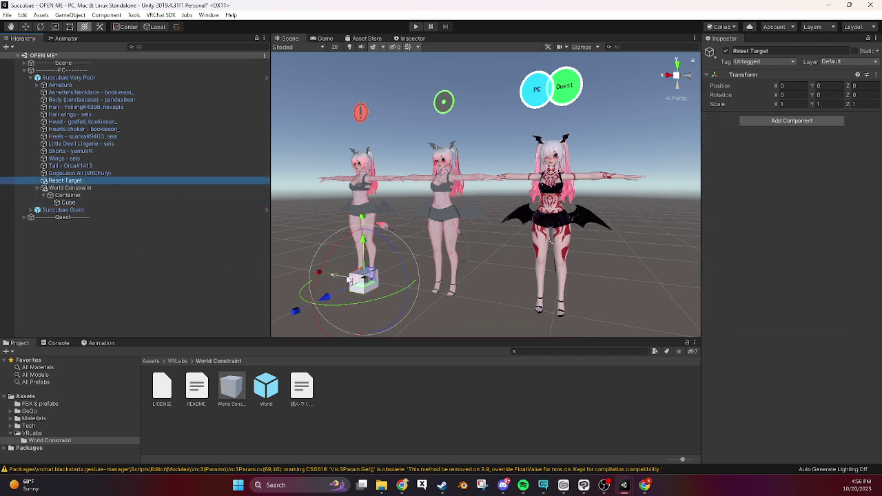
{"action": "left_click_drag", "start_coordinate": [318, 273], "coordinate": [282, 264]}
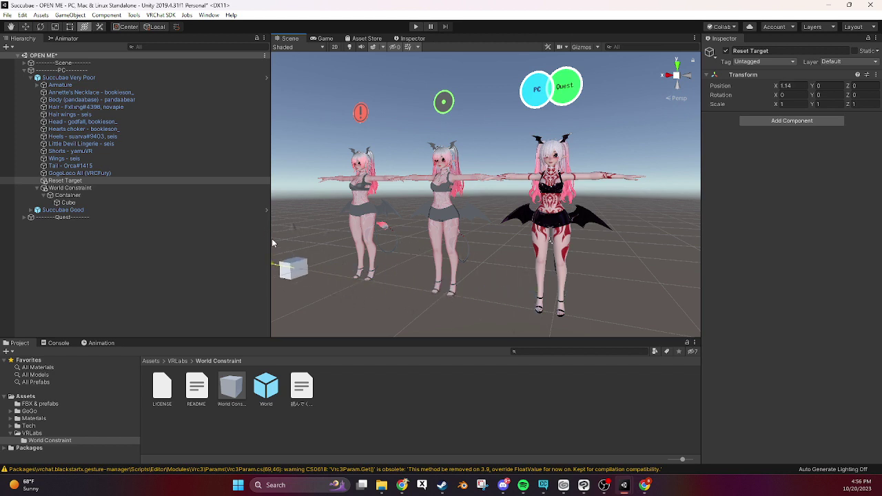
{"action": "key", "text": "ctrl+z"}
{"action": "left_click", "coordinate": [172, 195]}
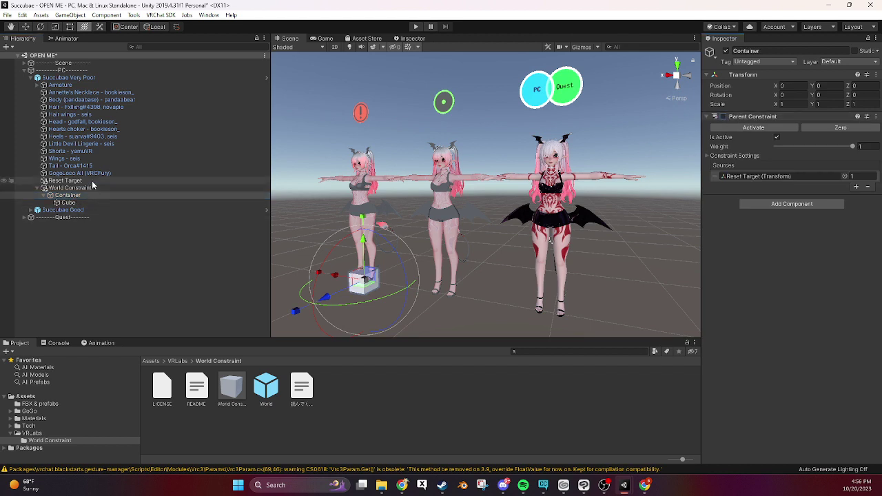
{"action": "left_click", "coordinate": [96, 180]}
{"action": "left_click_drag", "start_coordinate": [334, 279], "coordinate": [315, 270]}
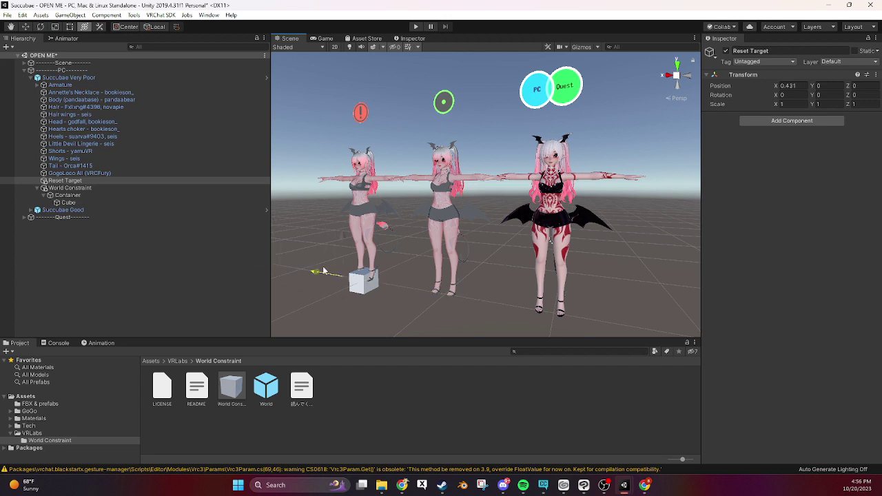
{"action": "left_click_drag", "start_coordinate": [324, 271], "coordinate": [335, 276]}
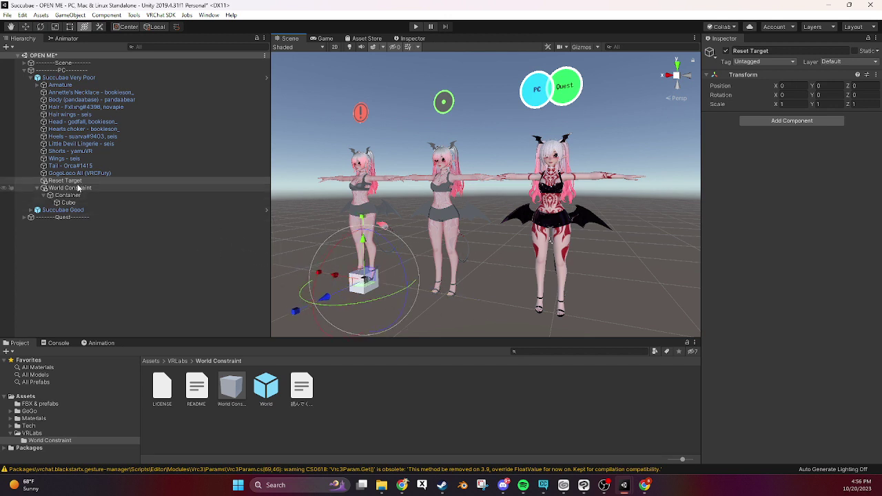
Step: Inspect the example Cube and select Reset Target through Cube together
{"action": "left_click", "coordinate": [79, 209]}
{"action": "left_click", "coordinate": [77, 203]}
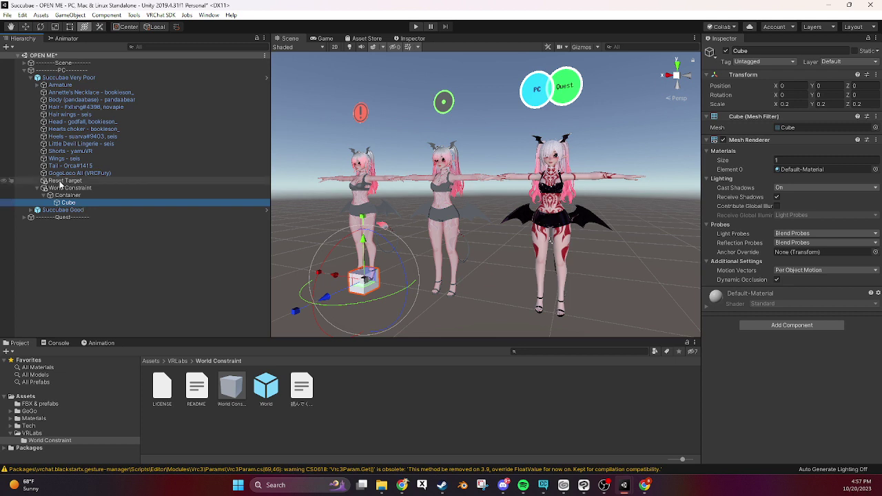
{"action": "left_click", "coordinate": [62, 181], "text": "shift"}
Step: Delete the example Reset Target, Container and Cube objects
{"action": "right_click", "coordinate": [60, 183]}
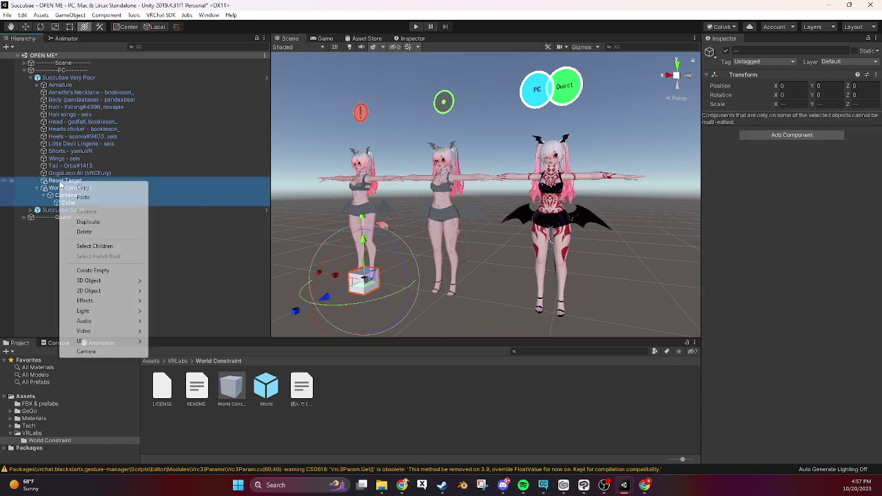
{"action": "left_click", "coordinate": [84, 232]}
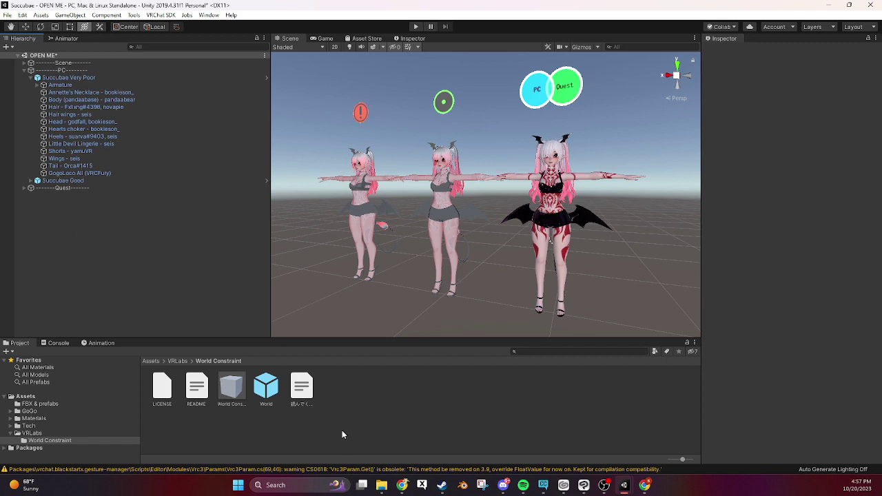
{"action": "left_click", "coordinate": [28, 397]}
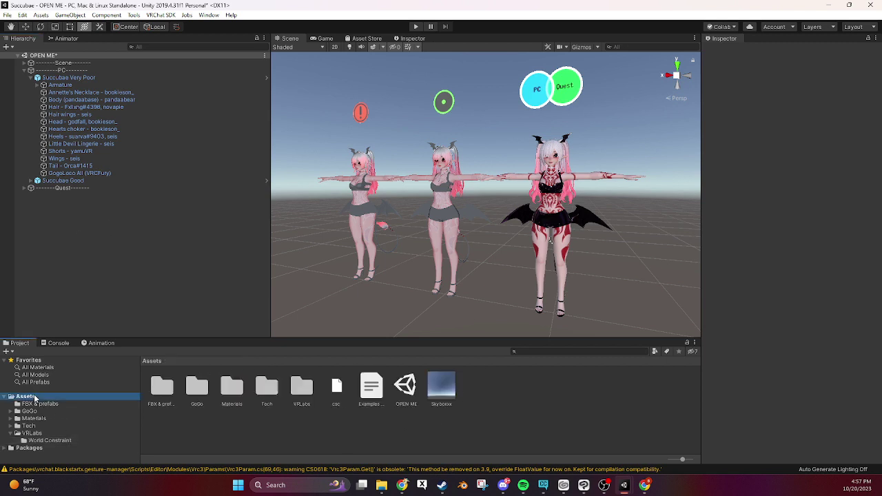
{"action": "left_click", "coordinate": [475, 417]}
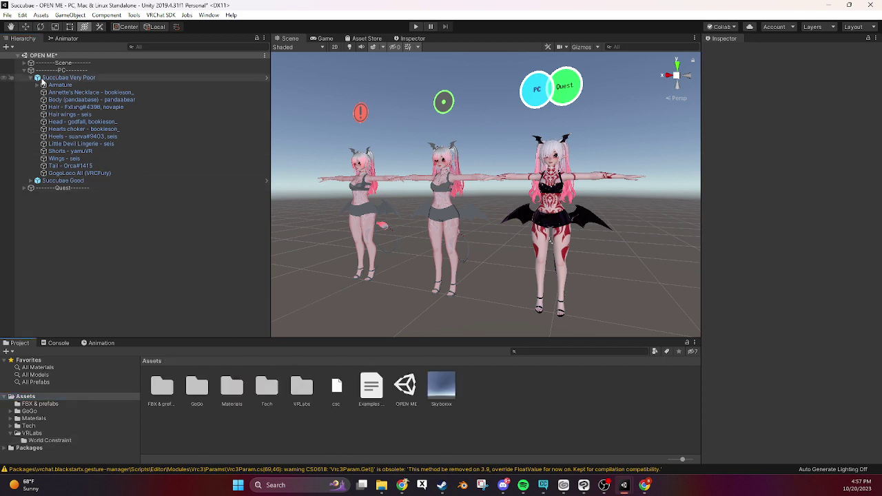
Step: Add an empty child under Succubae Very Poor and name it 'World Constraint'
{"action": "left_click", "coordinate": [54, 78]}
{"action": "right_click", "coordinate": [54, 79]}
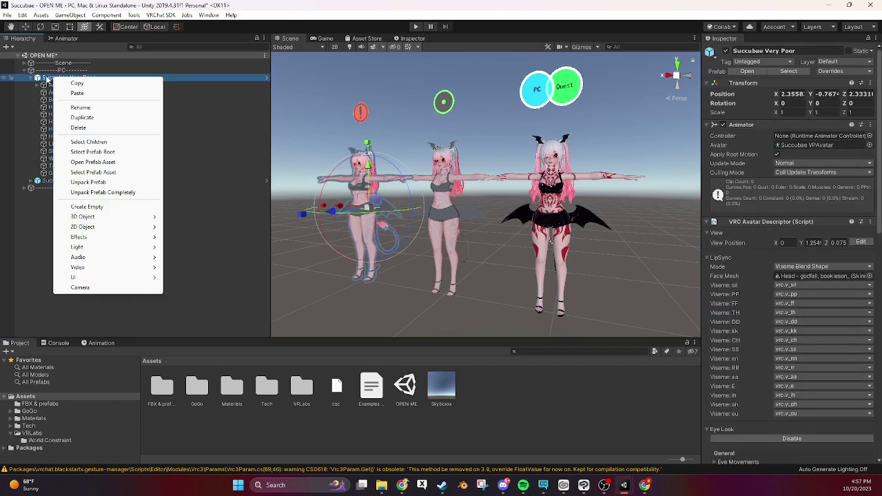
{"action": "left_click", "coordinate": [86, 205]}
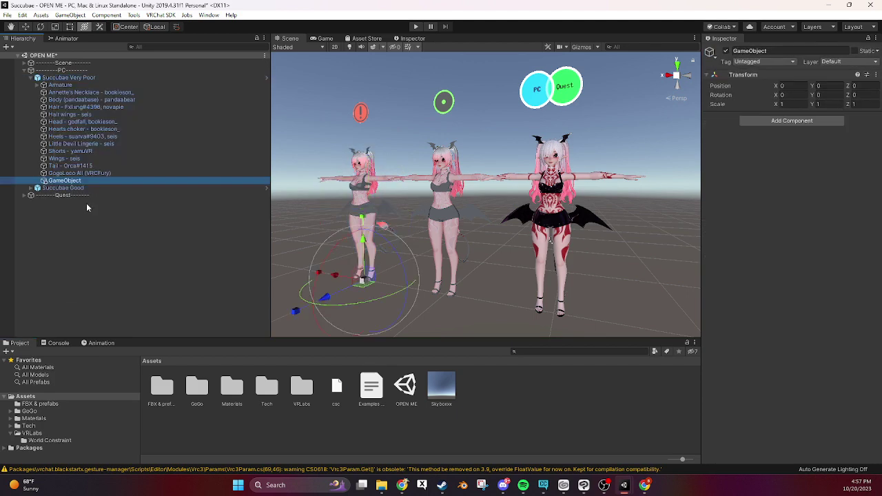
{"action": "left_click", "coordinate": [768, 51]}
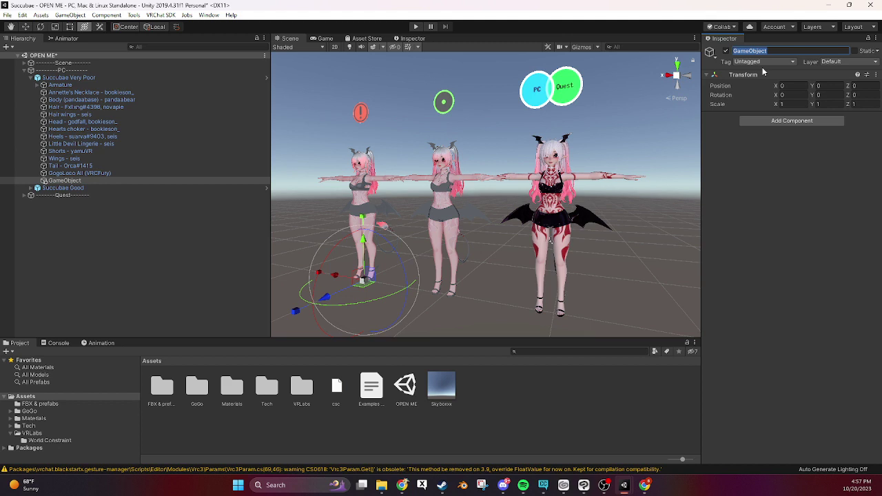
{"action": "type", "text": "World Constraint"}
{"action": "key", "text": "Return"}
{"action": "right_click", "coordinate": [45, 181]}
{"action": "left_click", "coordinate": [153, 184]}
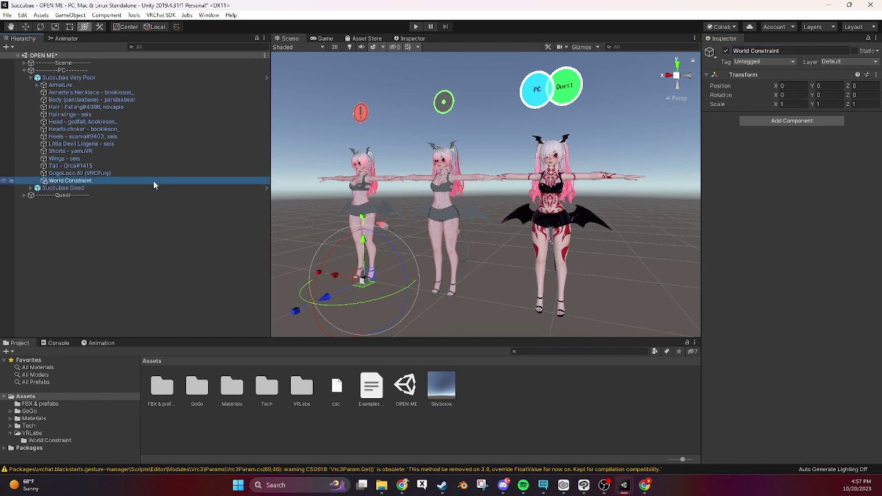
{"action": "right_click", "coordinate": [78, 181]}
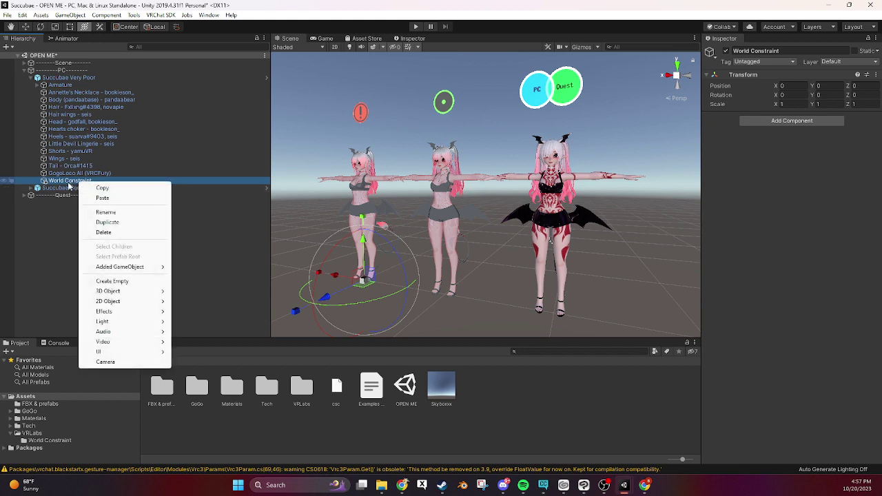
{"action": "left_click", "coordinate": [222, 168]}
Step: Create an empty child named 'Container' under World Constraint
{"action": "right_click", "coordinate": [101, 182]}
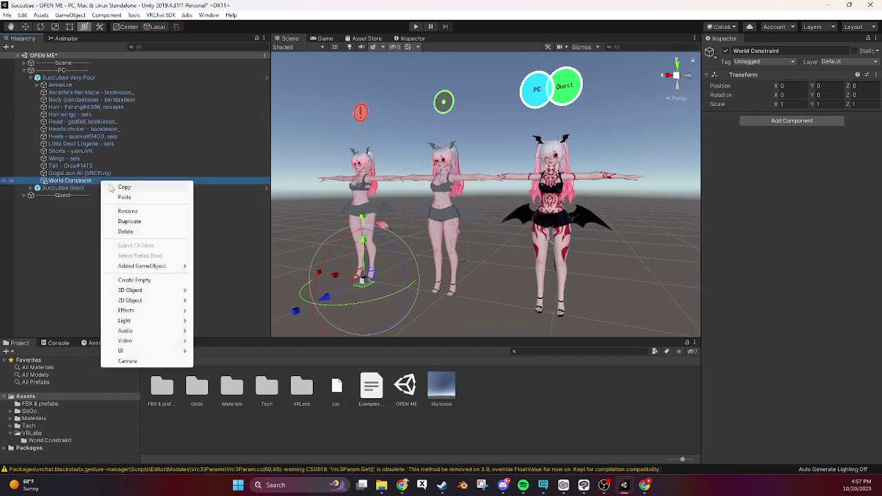
{"action": "left_click", "coordinate": [136, 281]}
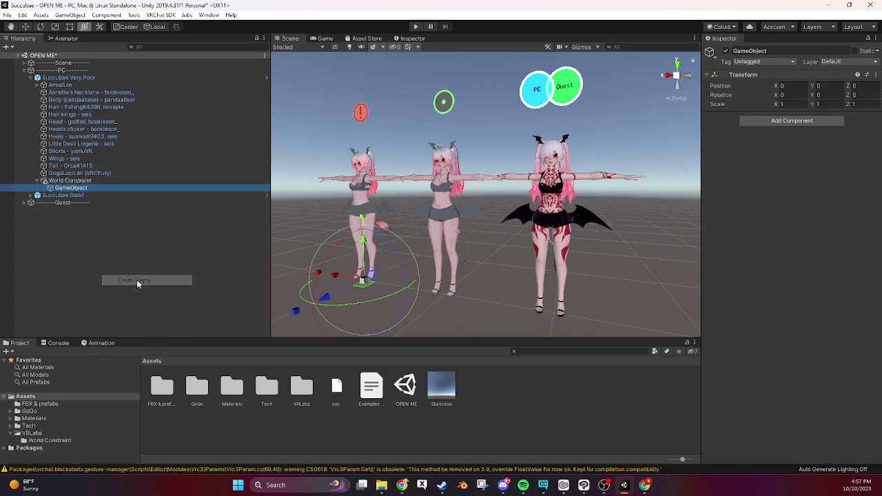
{"action": "left_click", "coordinate": [786, 50]}
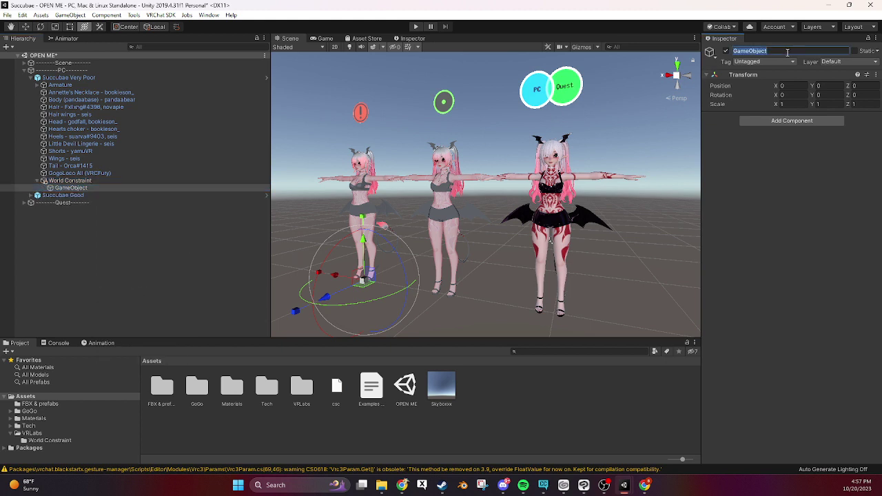
{"action": "type", "text": "Container"}
{"action": "key", "text": "Return"}
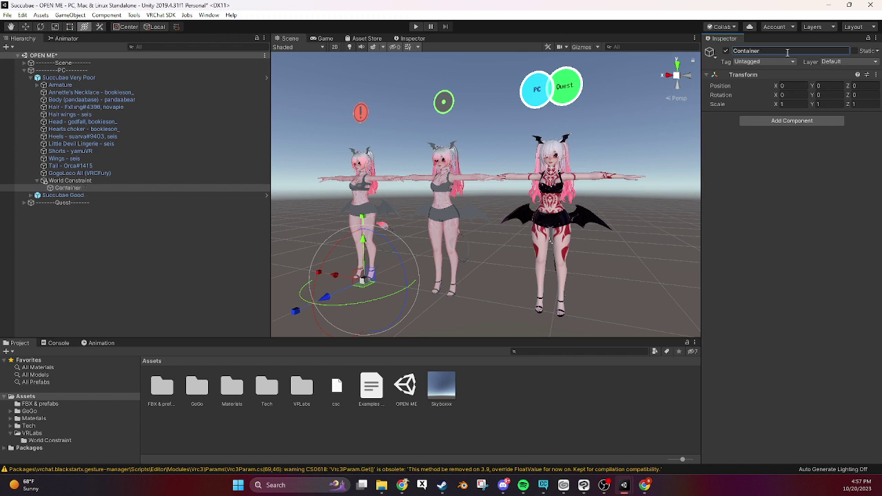
Step: Add a cube inside Container and scale it down to about 0.35
{"action": "right_click", "coordinate": [62, 191]}
{"action": "mouse_move", "coordinate": [104, 286]}
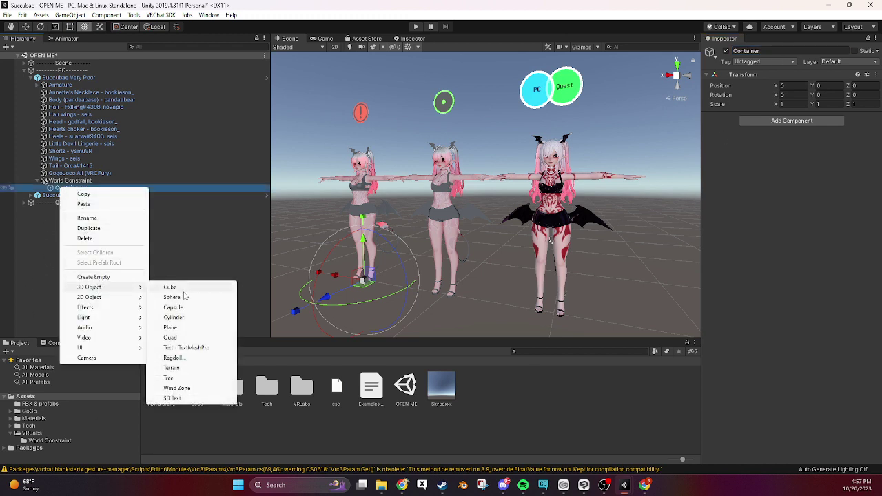
{"action": "left_click", "coordinate": [184, 289]}
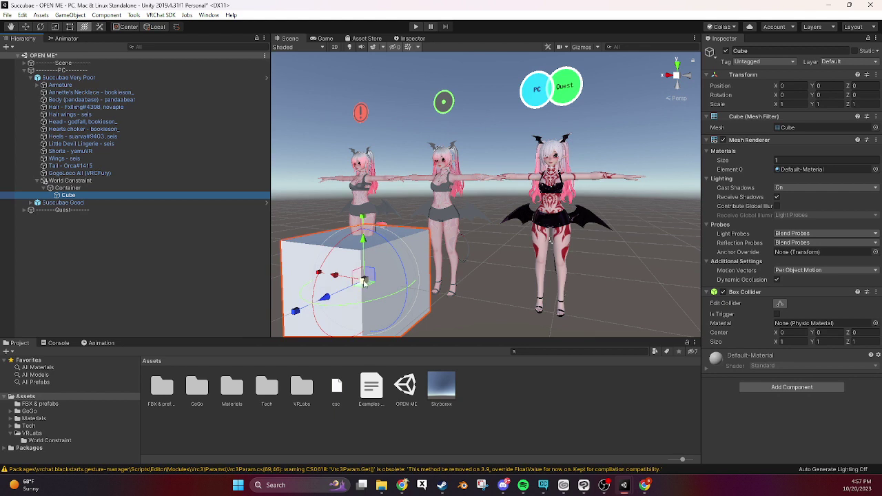
{"action": "left_click_drag", "start_coordinate": [364, 278], "coordinate": [338, 293]}
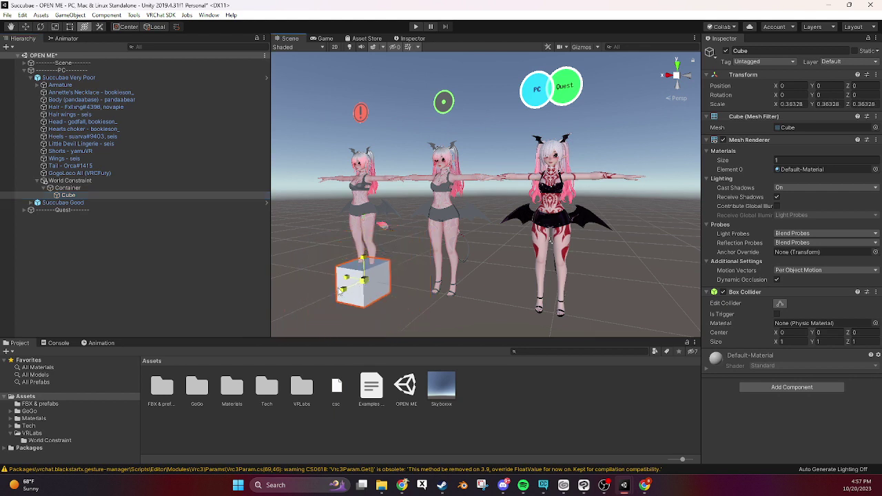
Step: Duplicate the Cube four times, giving Cube through Cube (4)
{"action": "left_click", "coordinate": [67, 188]}
{"action": "left_click", "coordinate": [68, 195]}
{"action": "right_click", "coordinate": [71, 196]}
{"action": "left_click", "coordinate": [68, 199]}
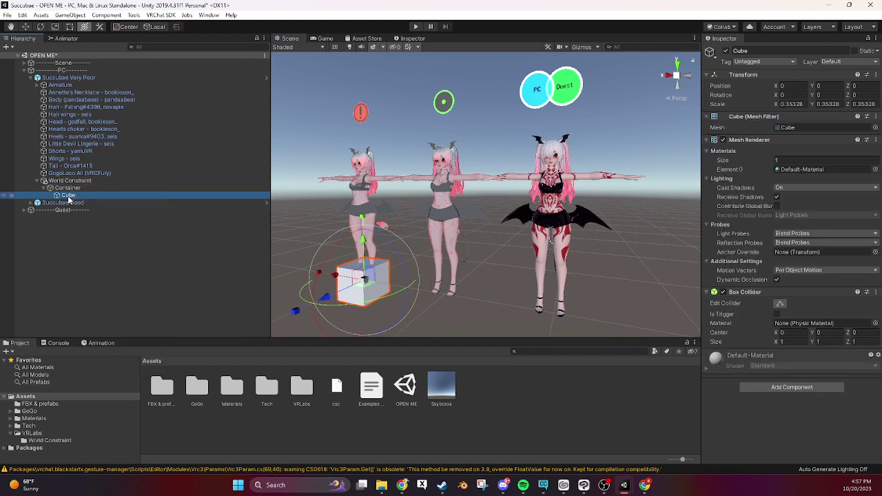
{"action": "key", "text": "ctrl+d"}
{"action": "key", "text": "ctrl+d"}
{"action": "key", "text": "ctrl+d"}
{"action": "key", "text": "ctrl+d"}
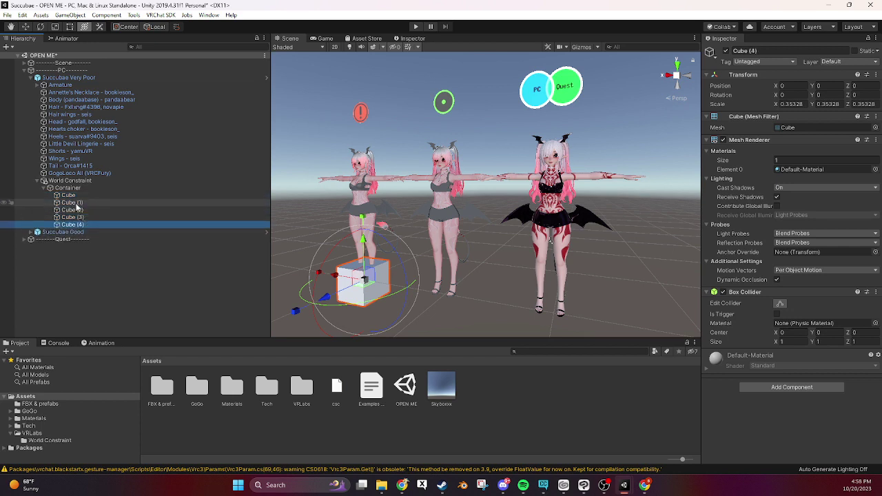
Step: Move Cube, Cube (1), Cube (3) and Cube (4) to different spots around the avatars
{"action": "left_click", "coordinate": [69, 189]}
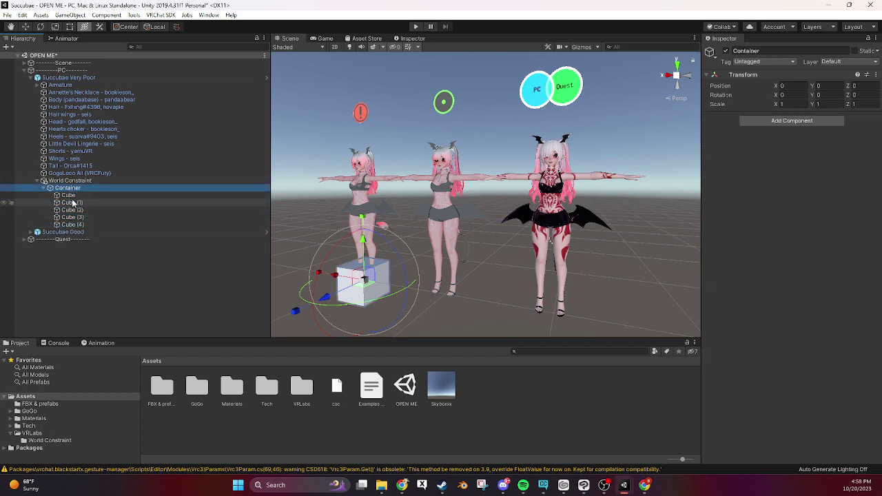
{"action": "left_click", "coordinate": [72, 195]}
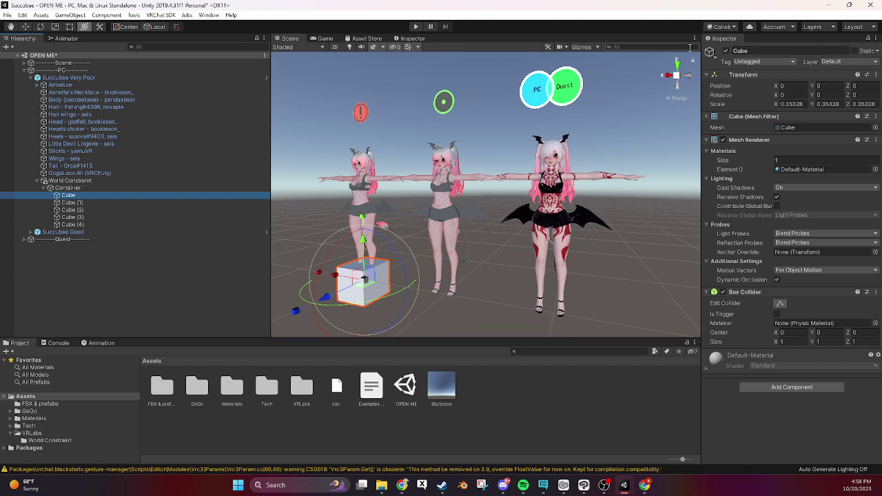
{"action": "left_click", "coordinate": [725, 51]}
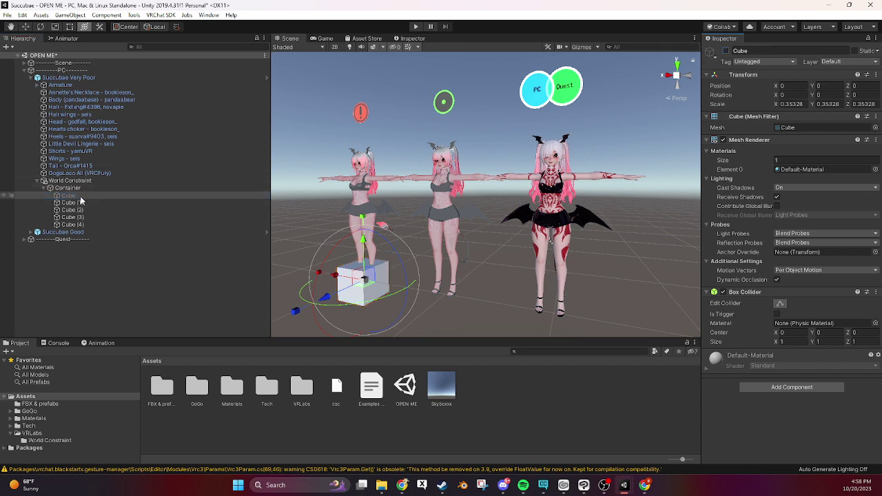
{"action": "left_click", "coordinate": [725, 51]}
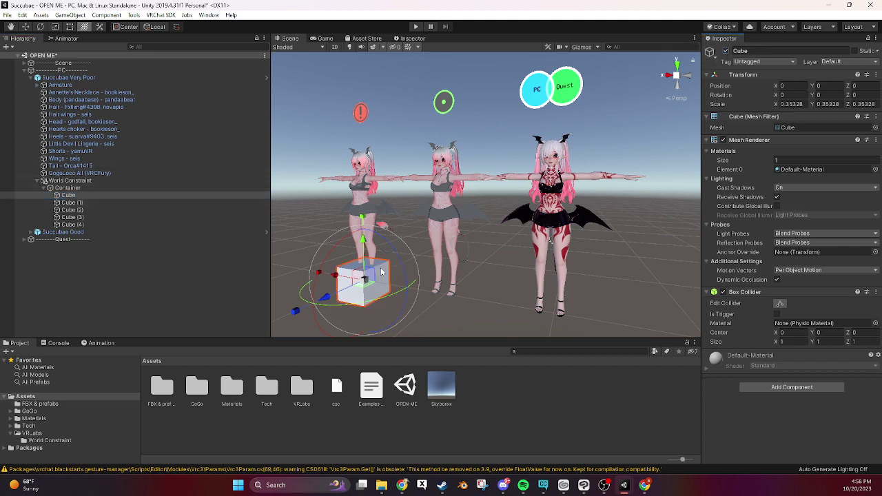
{"action": "left_click_drag", "start_coordinate": [381, 270], "coordinate": [451, 227]}
{"action": "left_click", "coordinate": [69, 203]}
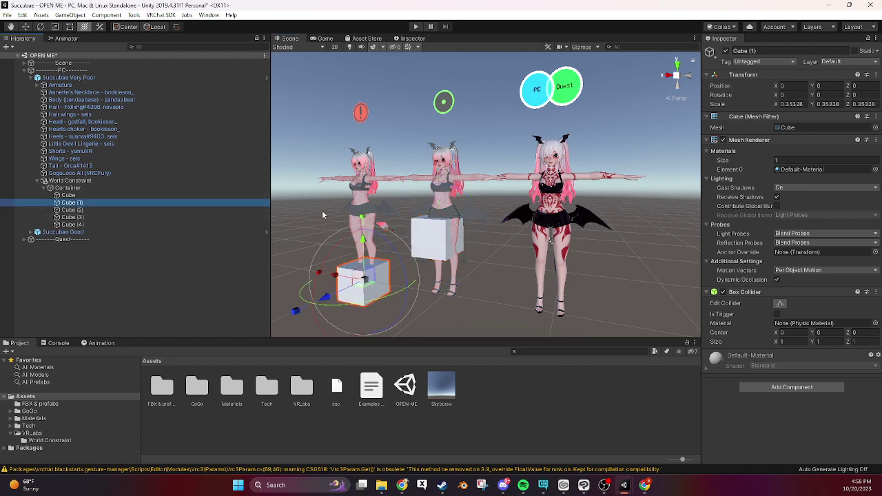
{"action": "left_click_drag", "start_coordinate": [376, 281], "coordinate": [314, 217]}
{"action": "left_click", "coordinate": [117, 215]}
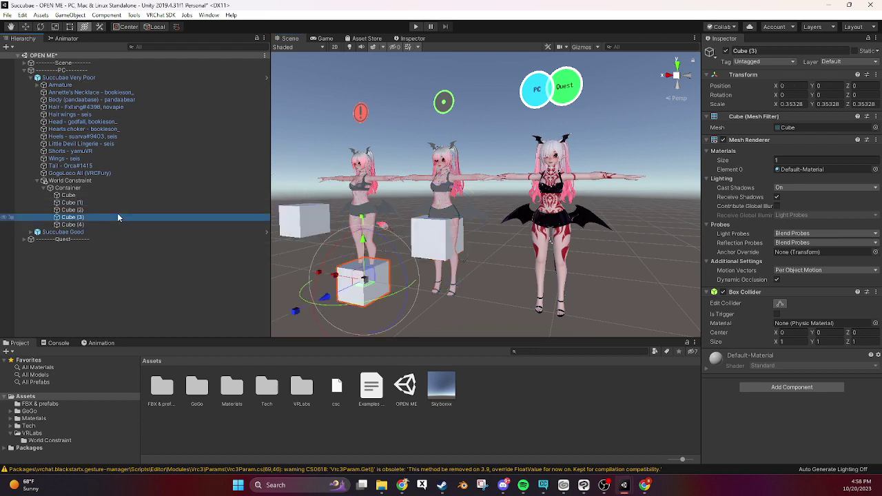
{"action": "left_click_drag", "start_coordinate": [349, 273], "coordinate": [430, 310]}
{"action": "left_click", "coordinate": [73, 224]}
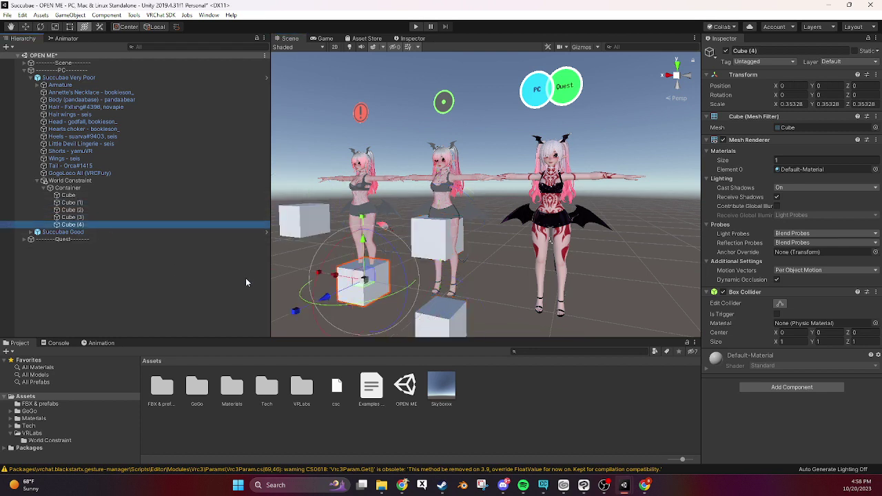
{"action": "left_click_drag", "start_coordinate": [369, 279], "coordinate": [296, 307]}
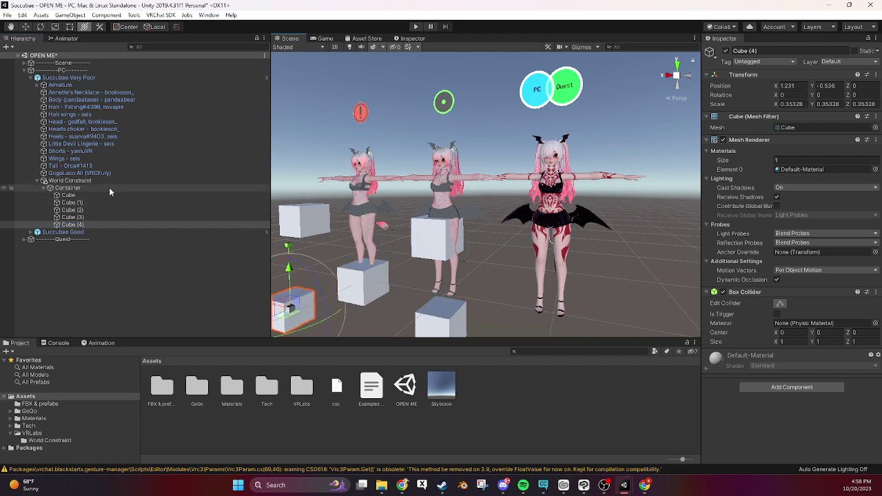
{"action": "left_click", "coordinate": [92, 181]}
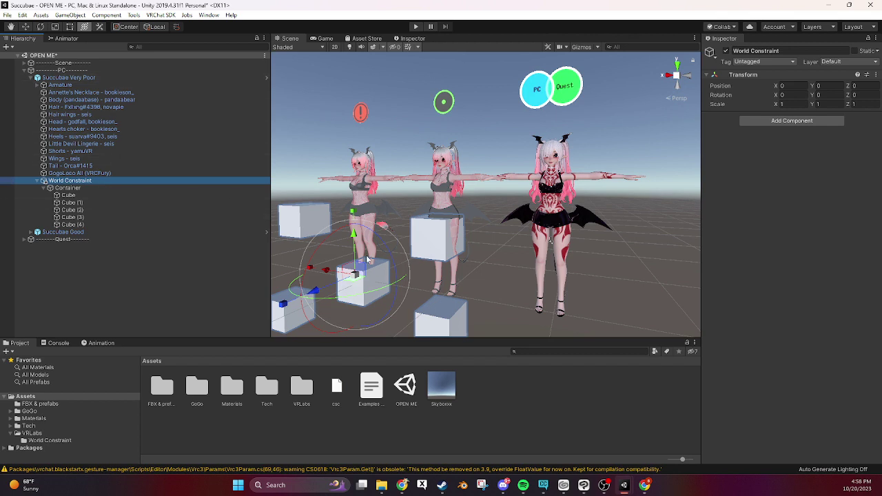
Step: Create an empty 'Cubessss' under Cube and move Cube (1)–(4) into it
{"action": "left_click", "coordinate": [92, 196]}
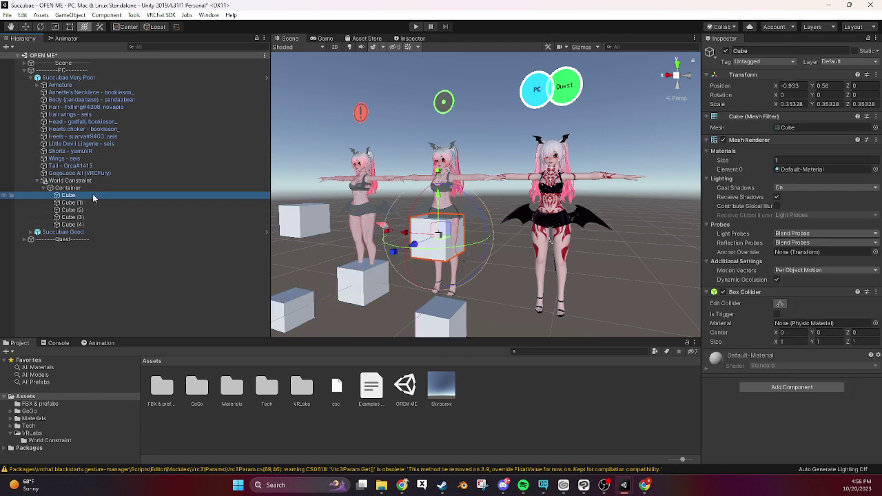
{"action": "right_click", "coordinate": [67, 196]}
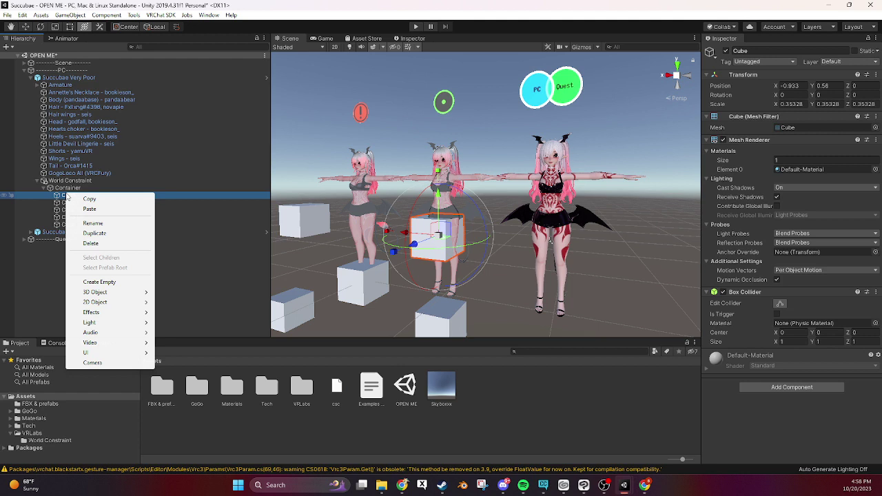
{"action": "left_click", "coordinate": [110, 282]}
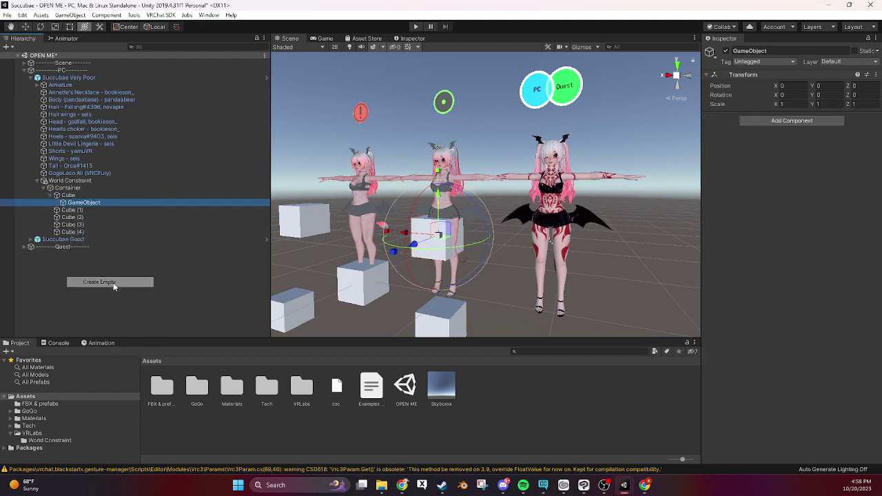
{"action": "left_click", "coordinate": [783, 52]}
{"action": "type", "text": "Cu"}
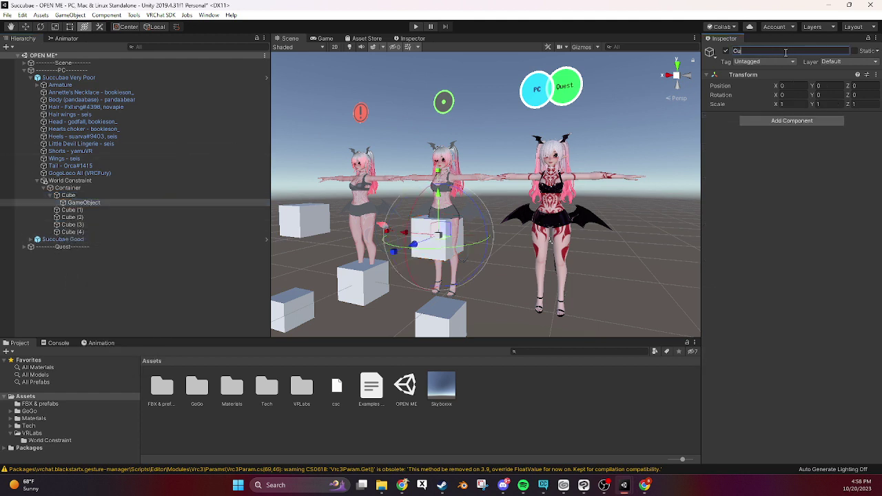
{"action": "type", "text": "bessss"}
{"action": "key", "text": "Return"}
{"action": "left_click", "coordinate": [99, 210]}
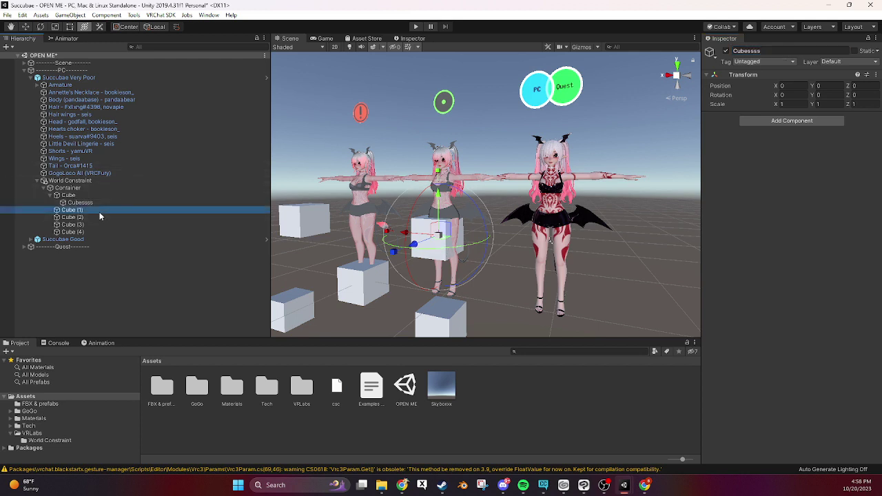
{"action": "left_click", "coordinate": [95, 232], "text": "shift"}
{"action": "left_click_drag", "start_coordinate": [88, 206], "coordinate": [91, 204]}
Step: Toggle Cubessss on and off, leaving it deactivated so its four cubes are hidden
{"action": "left_click", "coordinate": [79, 202]}
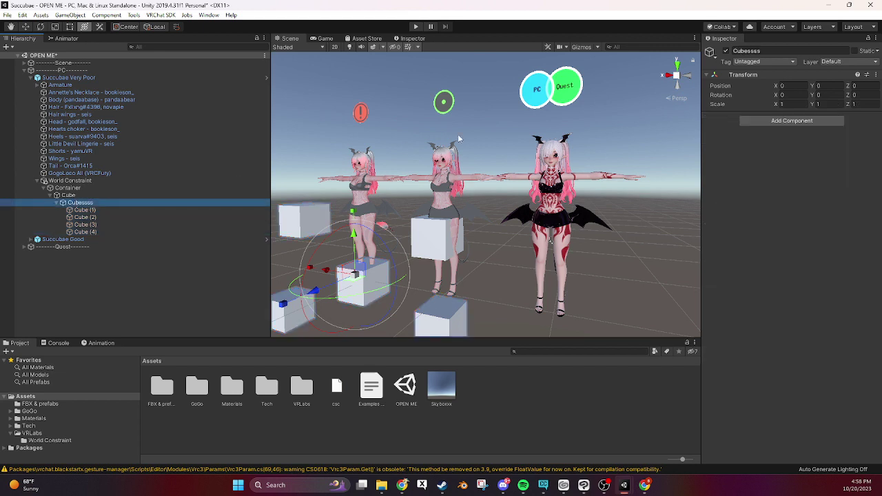
{"action": "left_click", "coordinate": [726, 51]}
{"action": "left_click", "coordinate": [725, 51]}
{"action": "left_click", "coordinate": [725, 51]}
{"action": "left_click", "coordinate": [725, 51]}
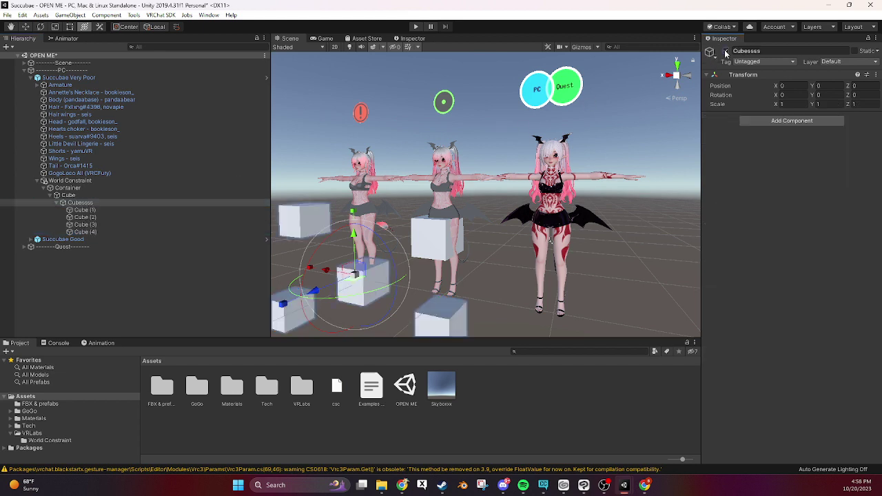
{"action": "left_click", "coordinate": [725, 50]}
{"action": "left_click", "coordinate": [725, 51]}
{"action": "left_click", "coordinate": [726, 51]}
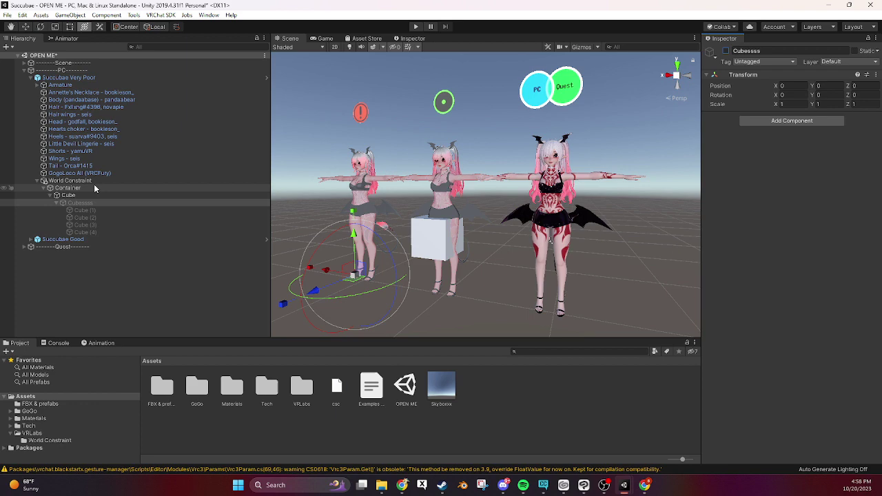
{"action": "left_click", "coordinate": [69, 181]}
Step: Create an empty child named 'Reset Target' under the avatar
{"action": "right_click", "coordinate": [95, 81]}
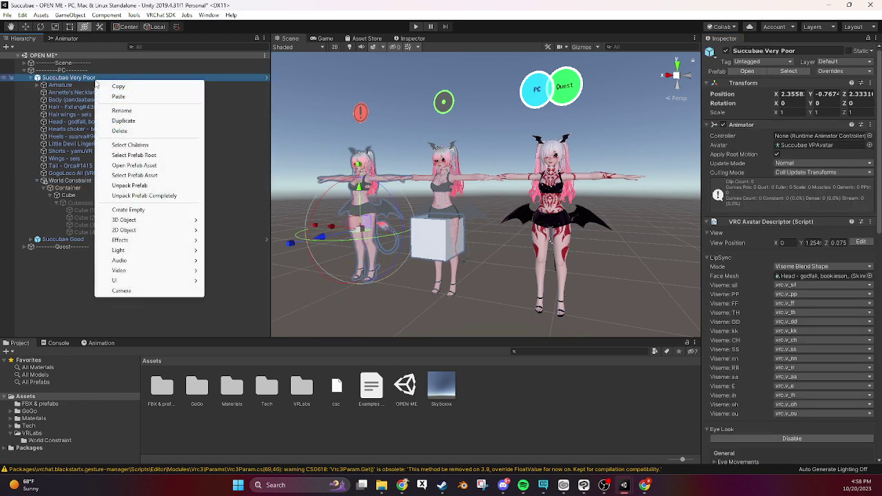
{"action": "left_click", "coordinate": [141, 210]}
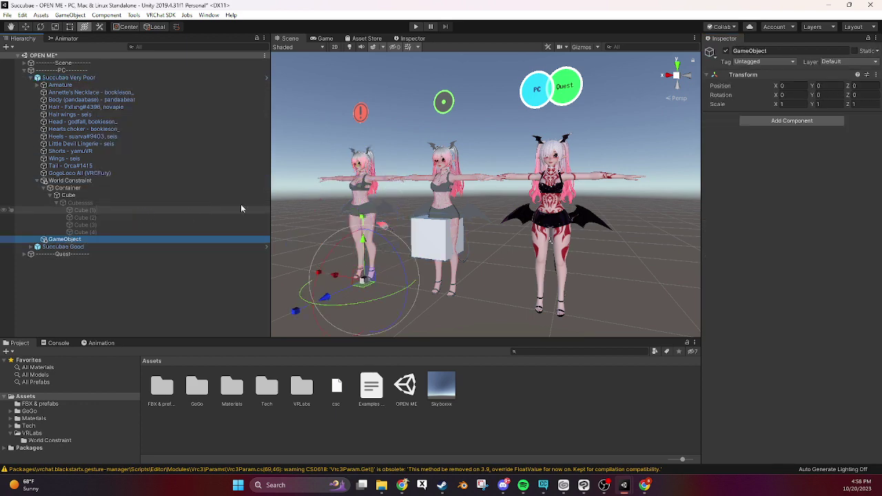
{"action": "left_click", "coordinate": [769, 51]}
{"action": "type", "text": "Rese"}
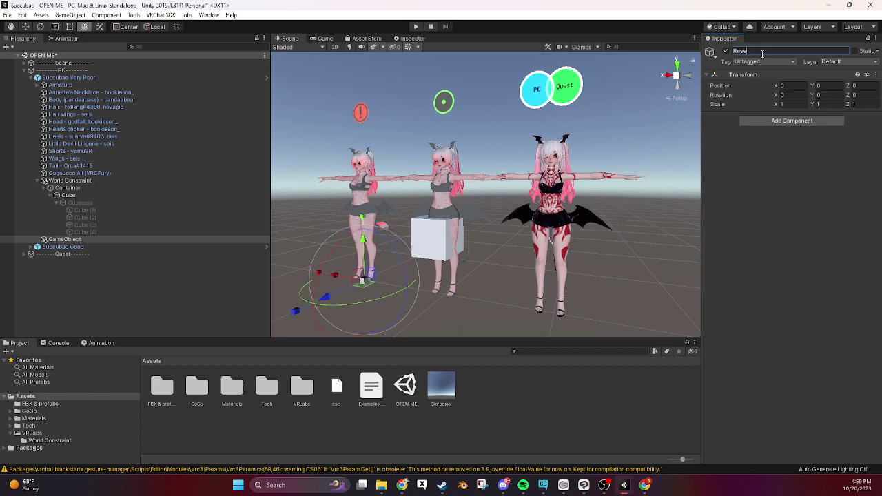
{"action": "type", "text": " ?T"}
{"action": "type", "text": "arget"}
{"action": "key", "text": "Return"}
{"action": "left_click", "coordinate": [407, 430]}
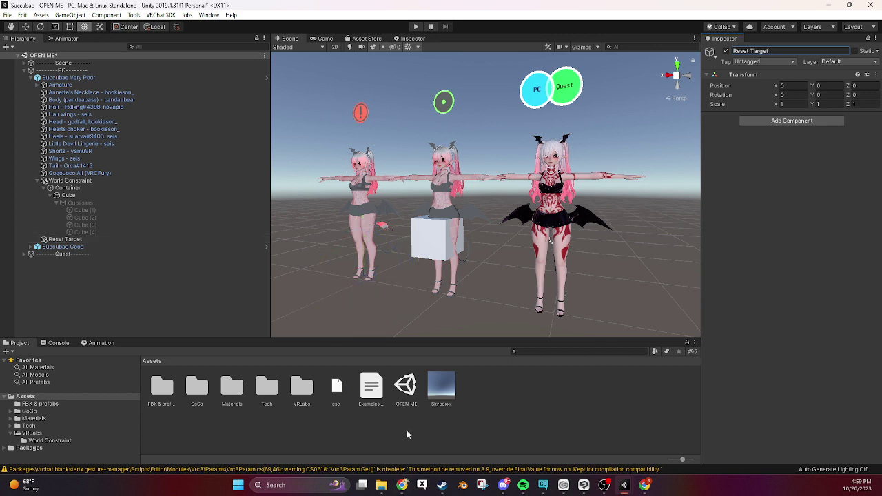
{"action": "left_click", "coordinate": [62, 239]}
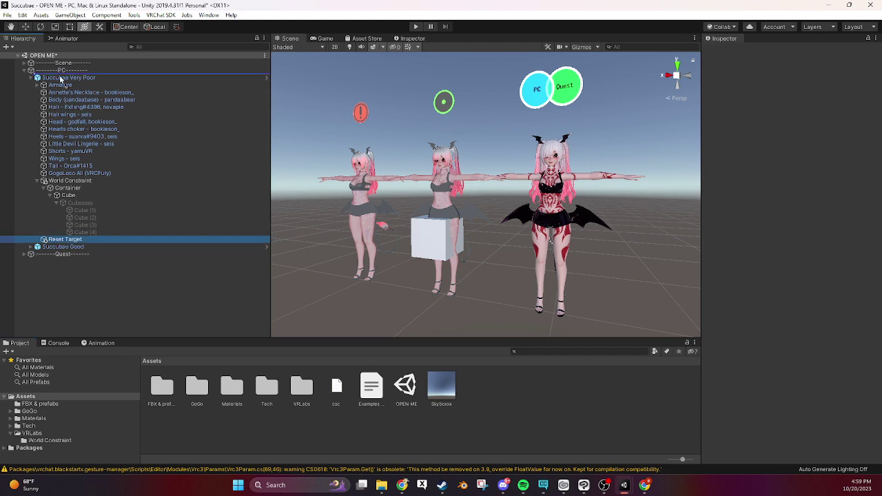
Step: Review World Constraint, Container and Cube, then select the World prefab in the World Constraint asset folder
{"action": "left_click", "coordinate": [50, 195]}
{"action": "left_click", "coordinate": [37, 180]}
{"action": "left_click", "coordinate": [70, 180]}
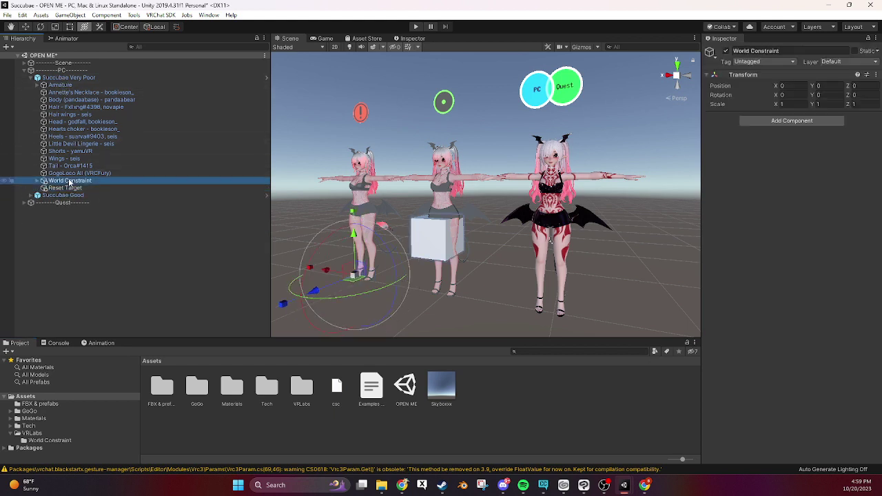
{"action": "left_click", "coordinate": [62, 189]}
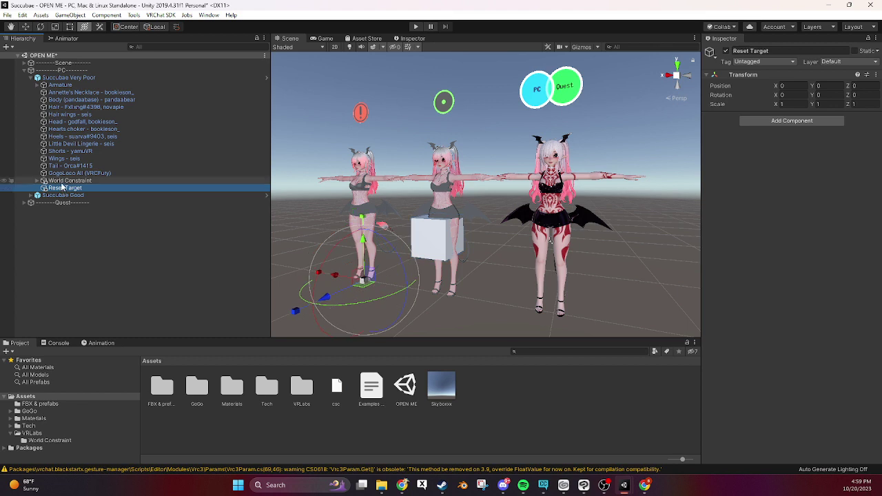
{"action": "left_click", "coordinate": [36, 180]}
{"action": "left_click", "coordinate": [54, 190]}
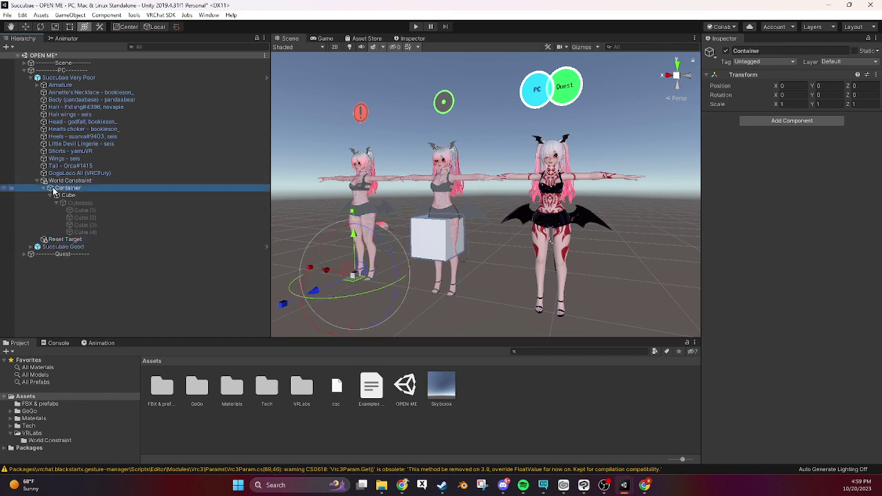
{"action": "left_click", "coordinate": [67, 196]}
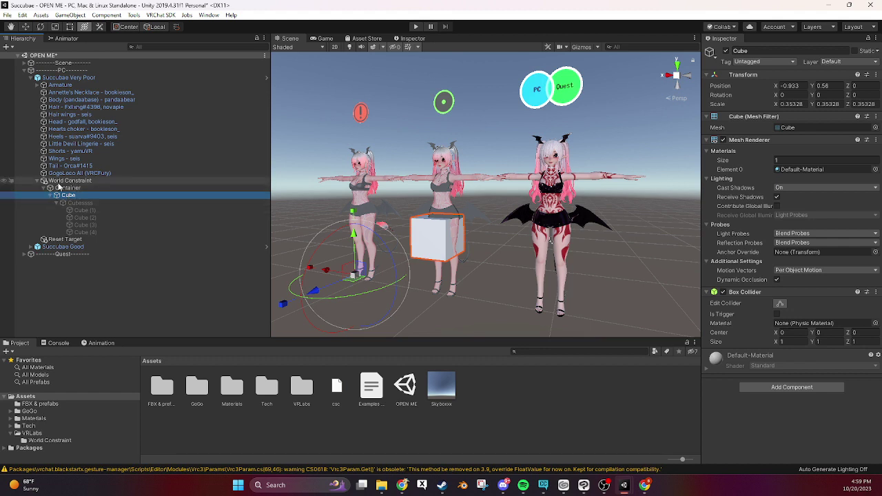
{"action": "left_click", "coordinate": [61, 181]}
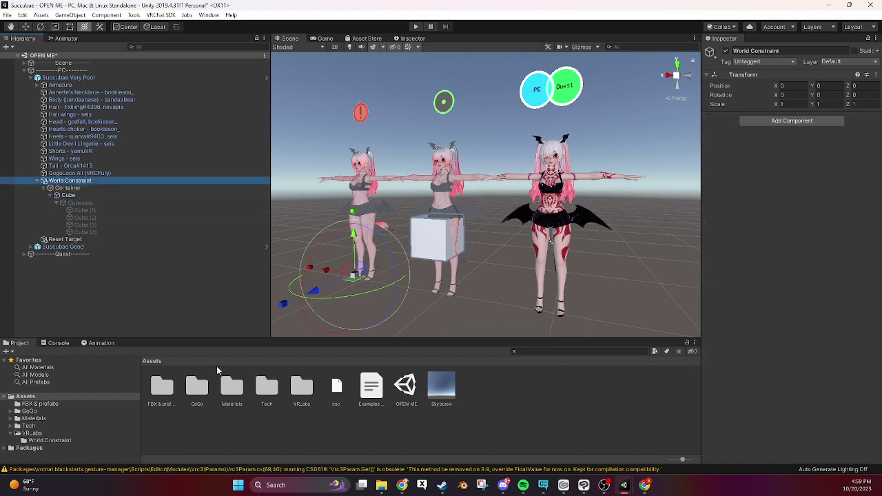
{"action": "left_click", "coordinate": [41, 441]}
{"action": "left_click", "coordinate": [273, 389]}
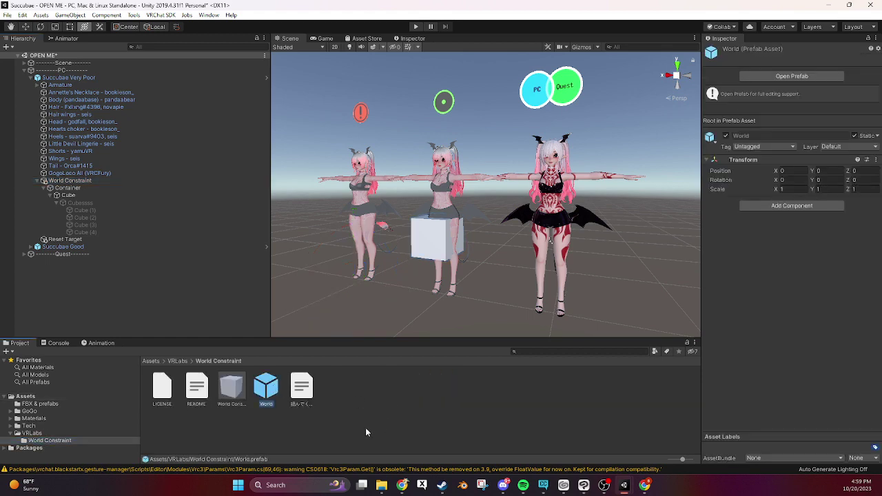
Step: Create an empty child named 'World' under the avatar
{"action": "right_click", "coordinate": [57, 78]}
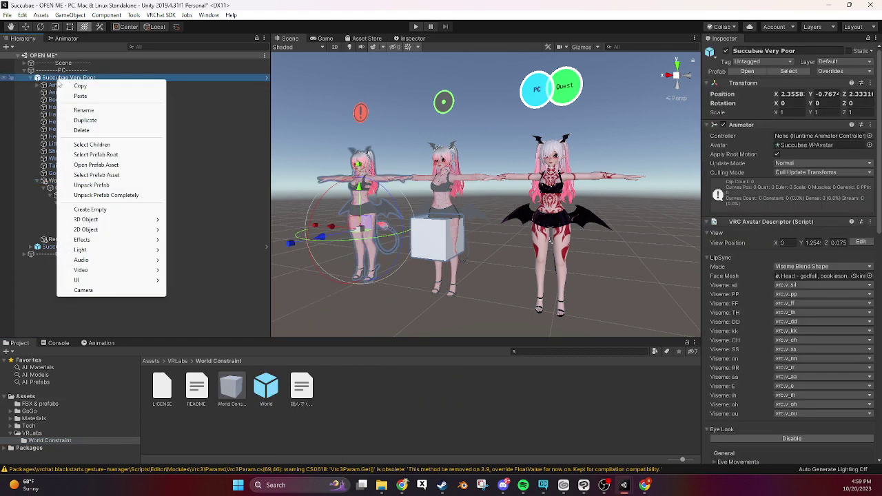
{"action": "left_click", "coordinate": [90, 208]}
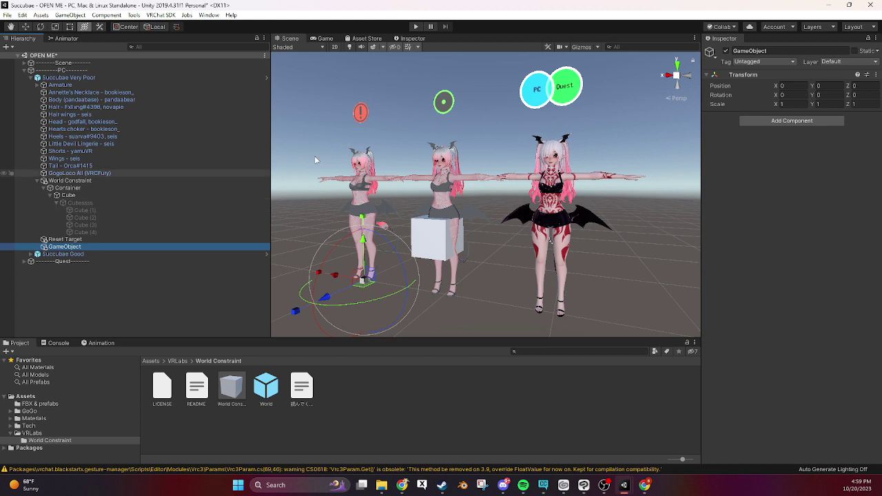
{"action": "left_click", "coordinate": [772, 55]}
{"action": "type", "text": "Worl"}
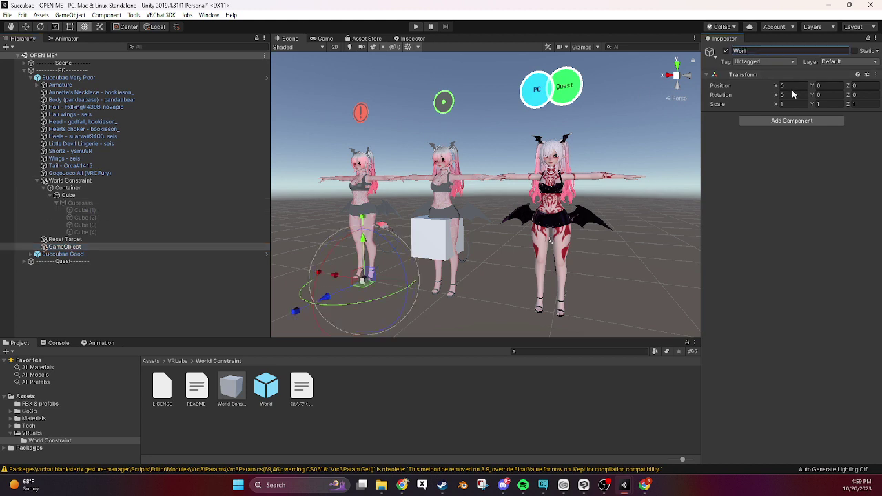
{"action": "type", "text": "d"}
{"action": "key", "text": "Return"}
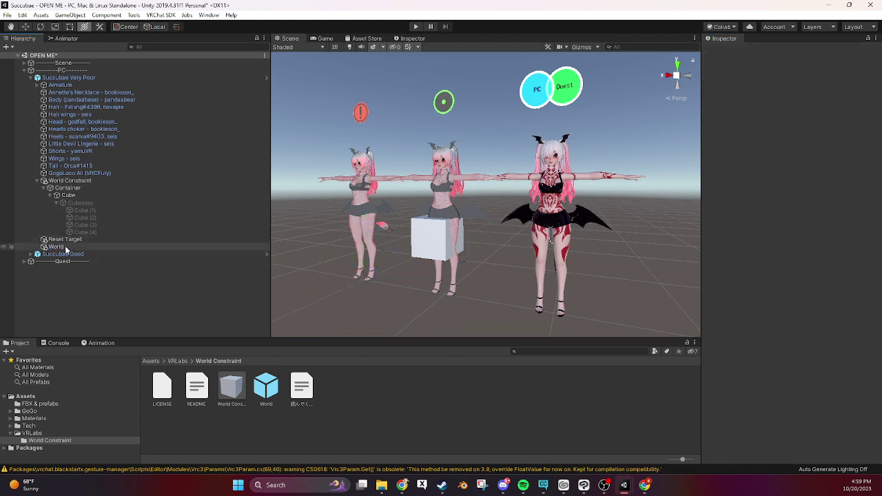
Step: Drag World into the Project window to save it as a 'World 1' prefab in Assets
{"action": "left_click", "coordinate": [59, 246]}
{"action": "left_click_drag", "start_coordinate": [60, 249], "coordinate": [102, 392]}
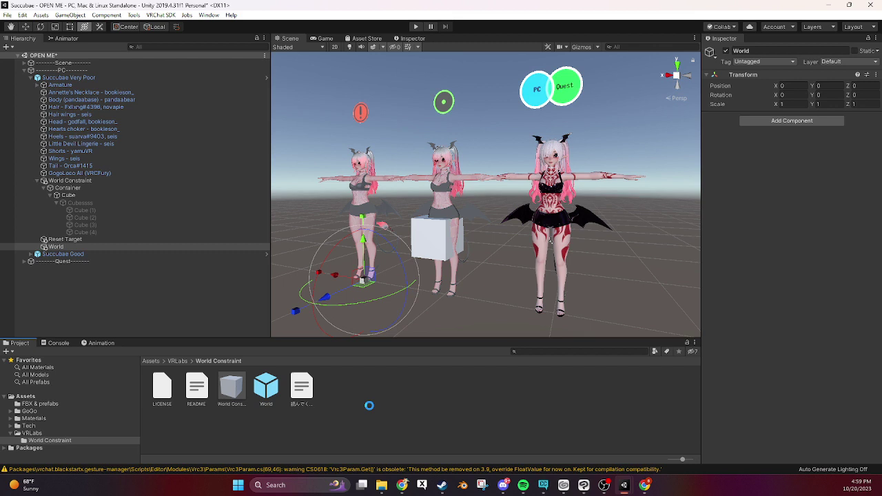
{"action": "left_click_drag", "start_coordinate": [368, 405], "coordinate": [363, 410]}
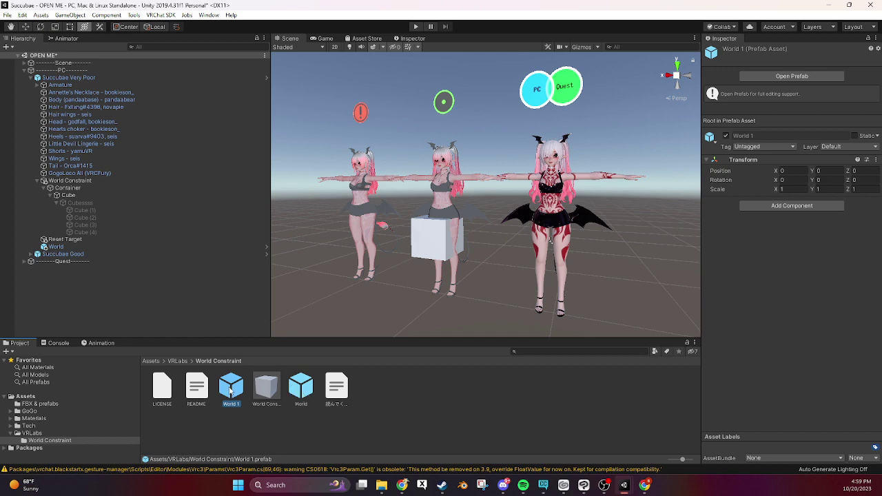
{"action": "left_click", "coordinate": [72, 396]}
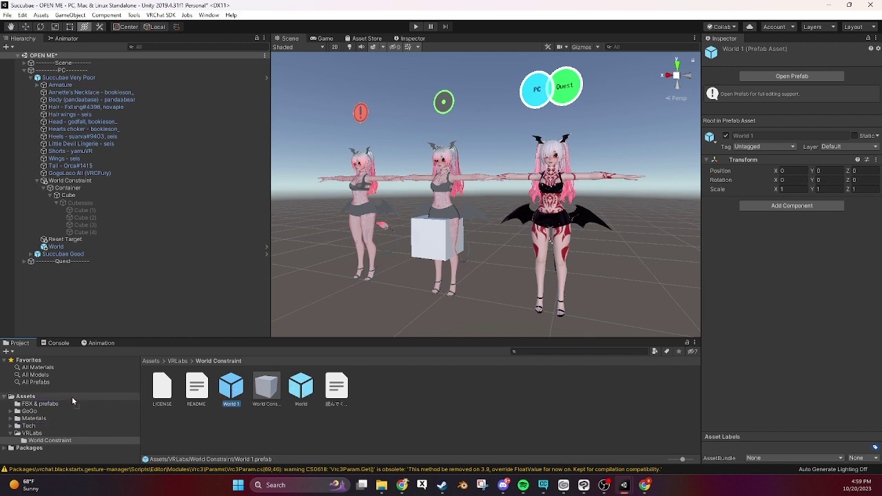
{"action": "right_click", "coordinate": [480, 387]}
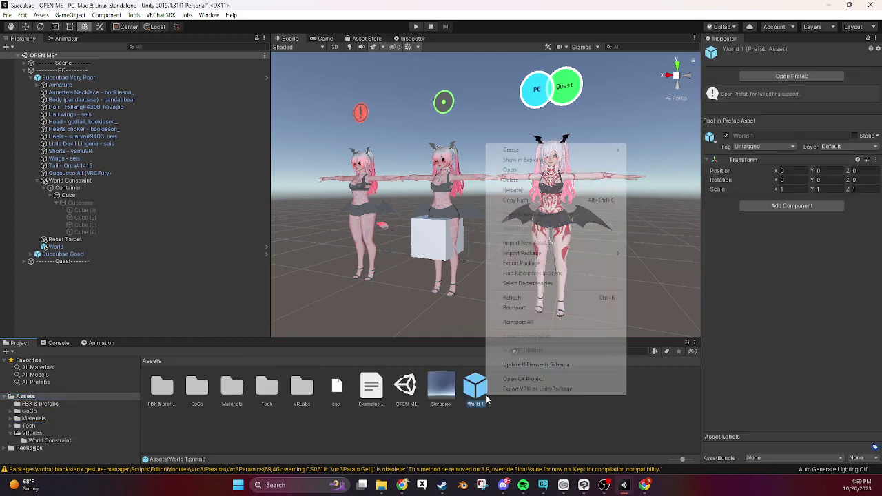
{"action": "left_click", "coordinate": [543, 412]}
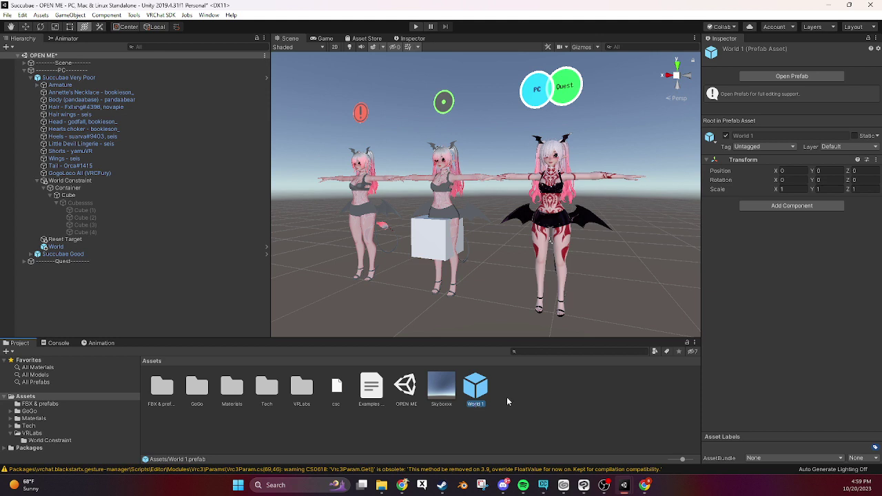
Step: Delete the World object from the Succubae Very Poor avatar
{"action": "left_click", "coordinate": [89, 246]}
{"action": "right_click", "coordinate": [88, 247]}
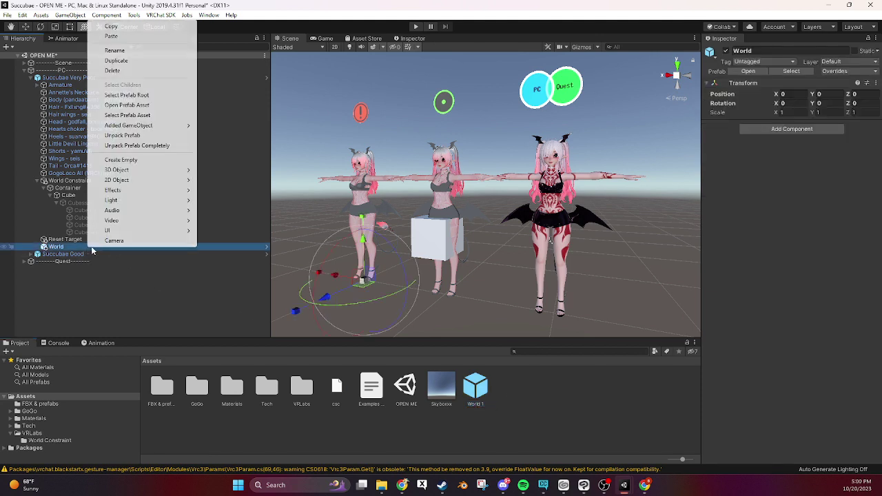
{"action": "left_click", "coordinate": [110, 71]}
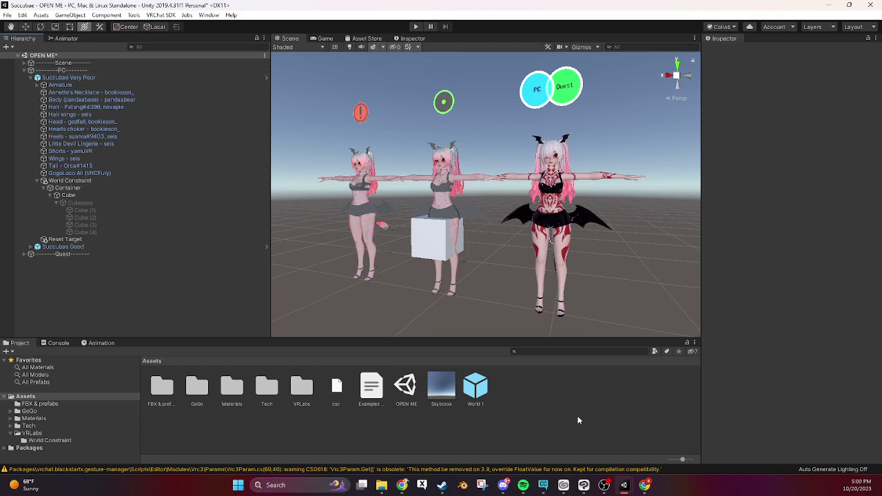
{"action": "left_click", "coordinate": [77, 239]}
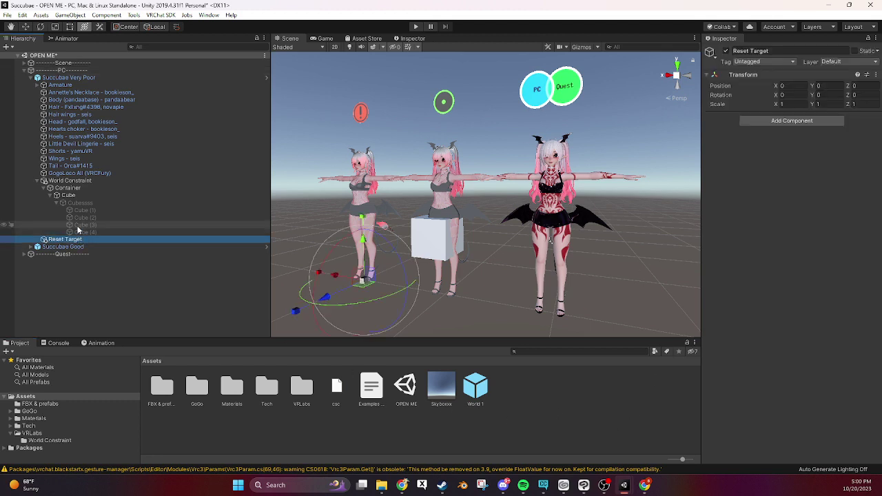
{"action": "left_click", "coordinate": [75, 182]}
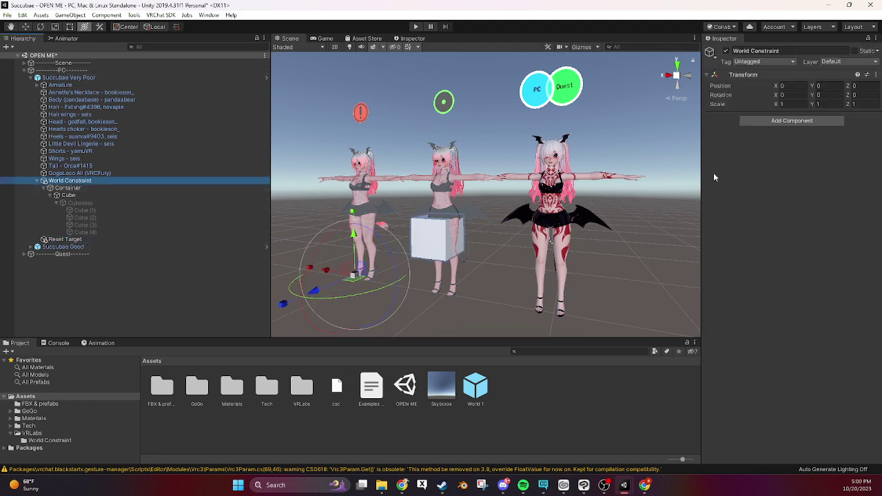
Step: Add a Parent Constraint and a Scale Constraint to World Constraint
{"action": "left_click", "coordinate": [810, 122]}
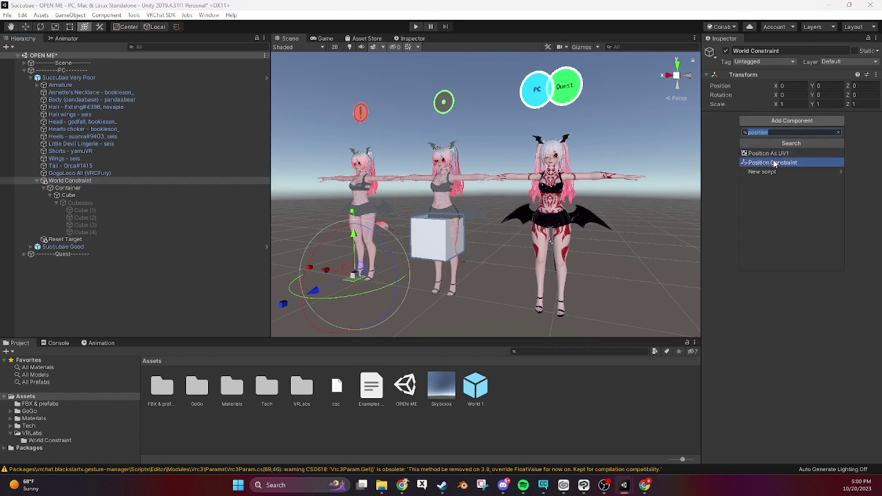
{"action": "key", "text": "BackSpace"}
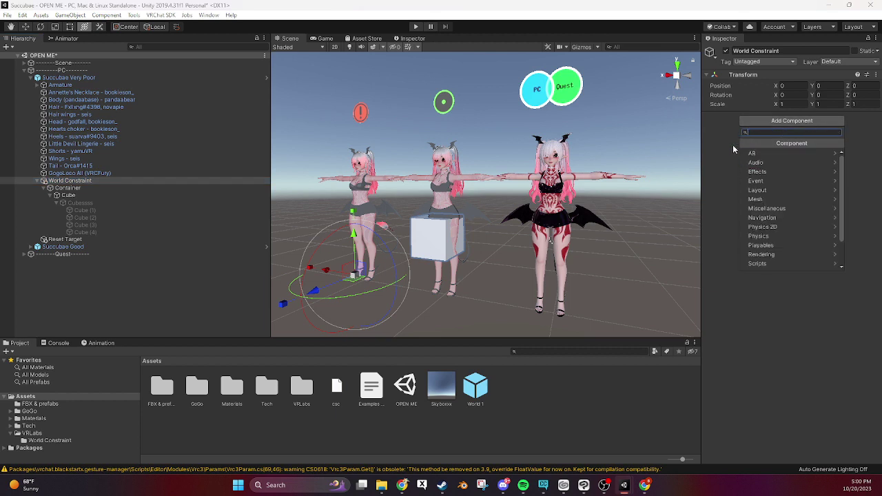
{"action": "type", "text": "Paren"}
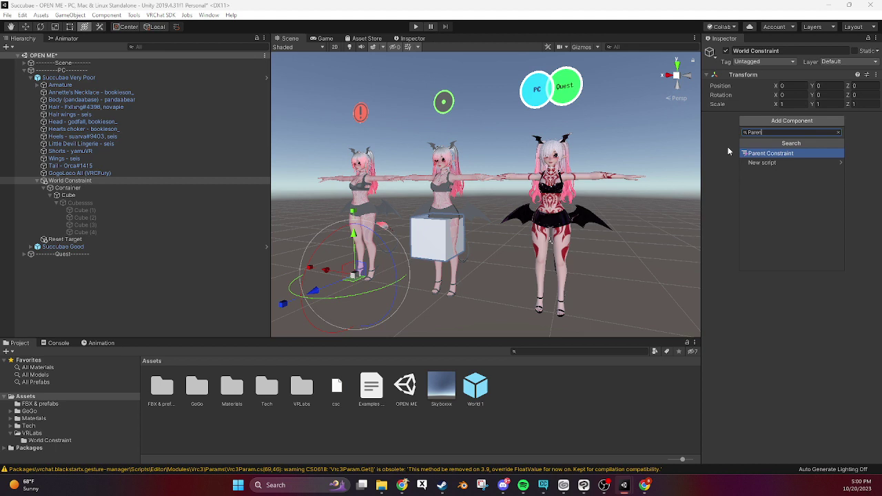
{"action": "key", "text": "Return"}
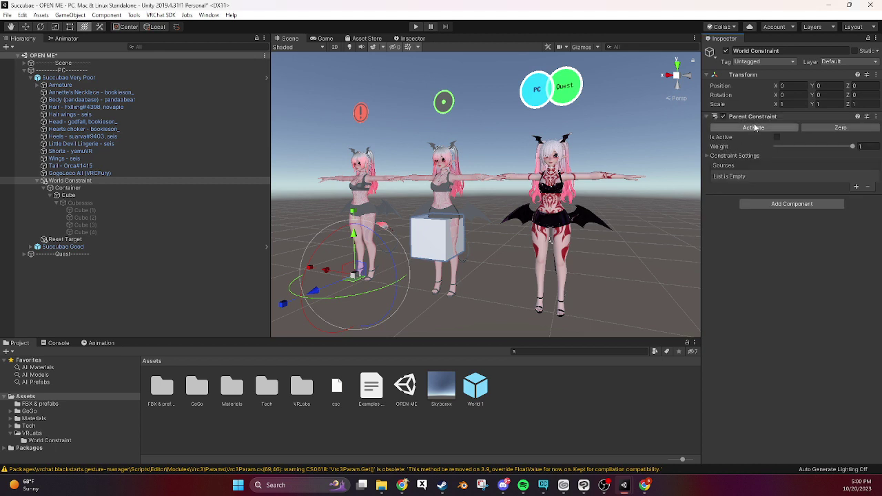
{"action": "left_click", "coordinate": [782, 204]}
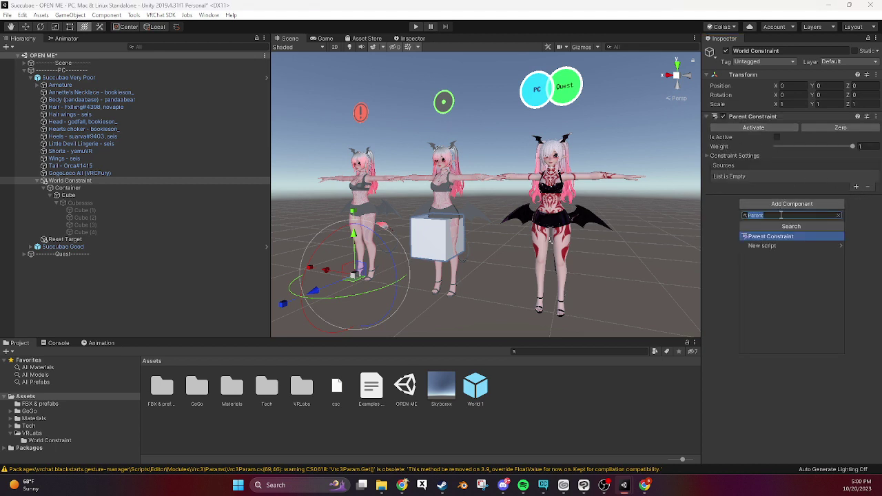
{"action": "type", "text": "scale"}
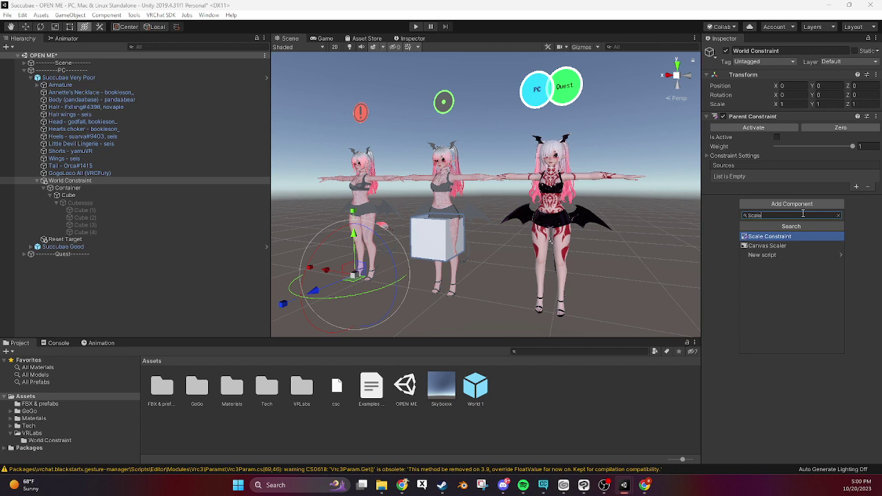
{"action": "left_click", "coordinate": [776, 236]}
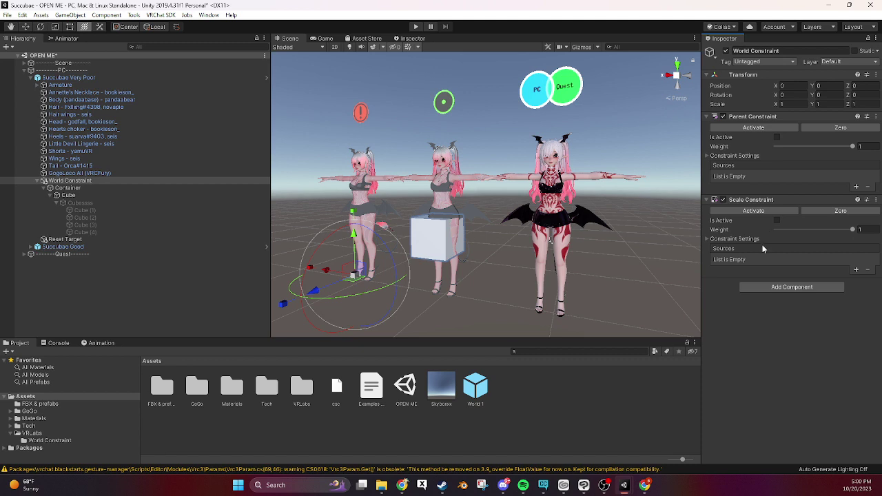
Step: Set World 1 as the source of both the Parent and Scale Constraints
{"action": "left_click", "coordinate": [856, 187]}
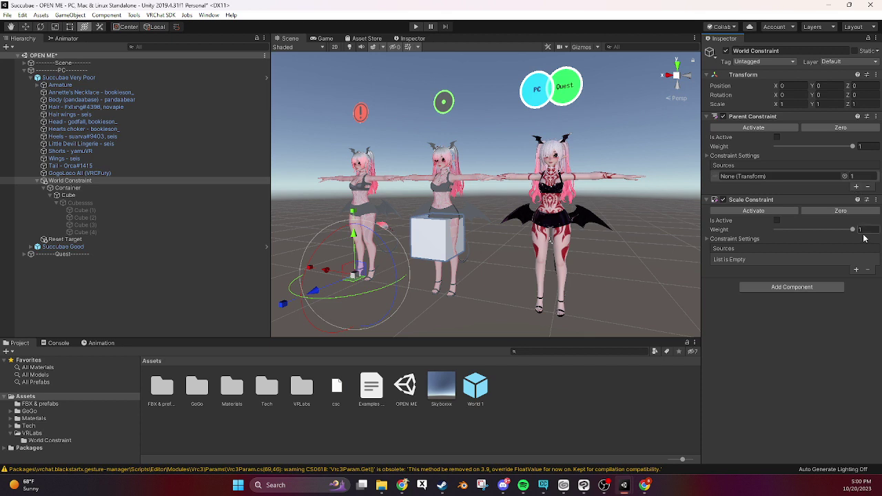
{"action": "left_click", "coordinate": [856, 269]}
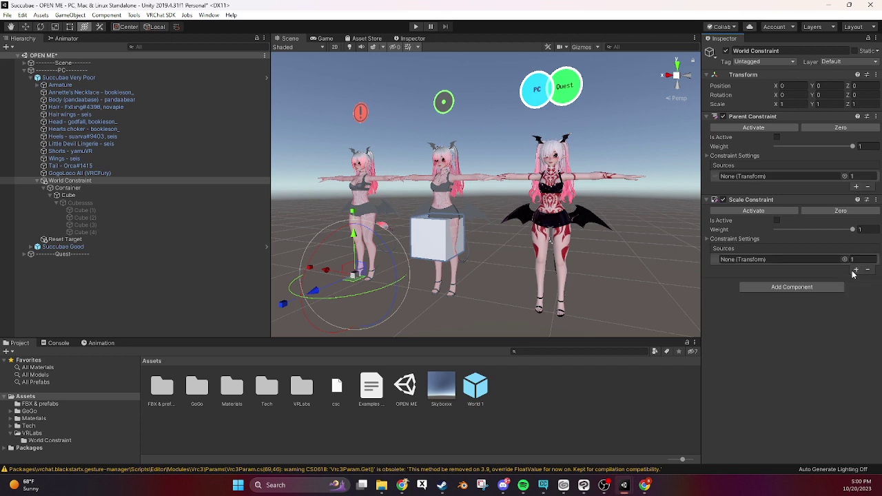
{"action": "left_click_drag", "start_coordinate": [479, 387], "coordinate": [751, 176]}
{"action": "left_click_drag", "start_coordinate": [480, 390], "coordinate": [751, 259]}
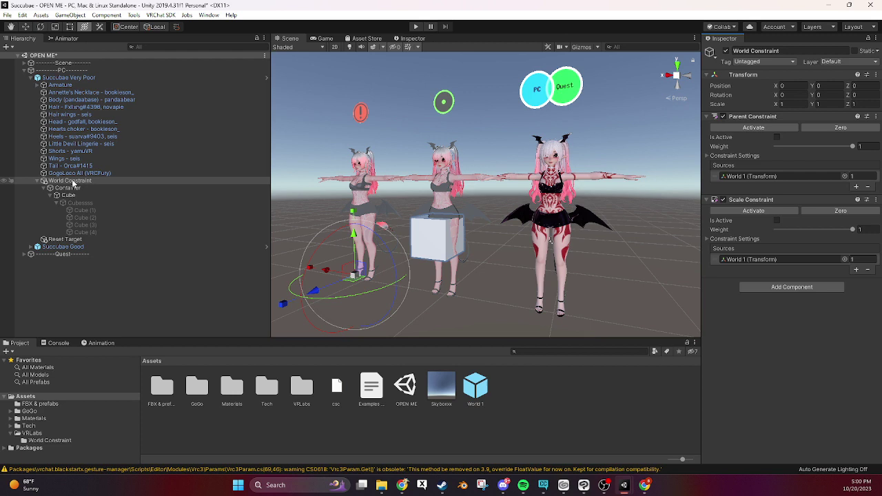
{"action": "left_click", "coordinate": [71, 84]}
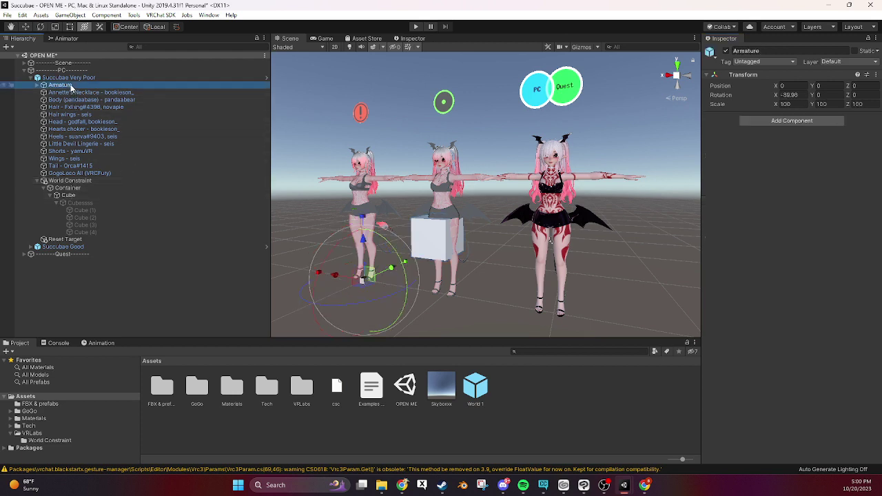
{"action": "left_click_drag", "start_coordinate": [345, 276], "coordinate": [393, 270]}
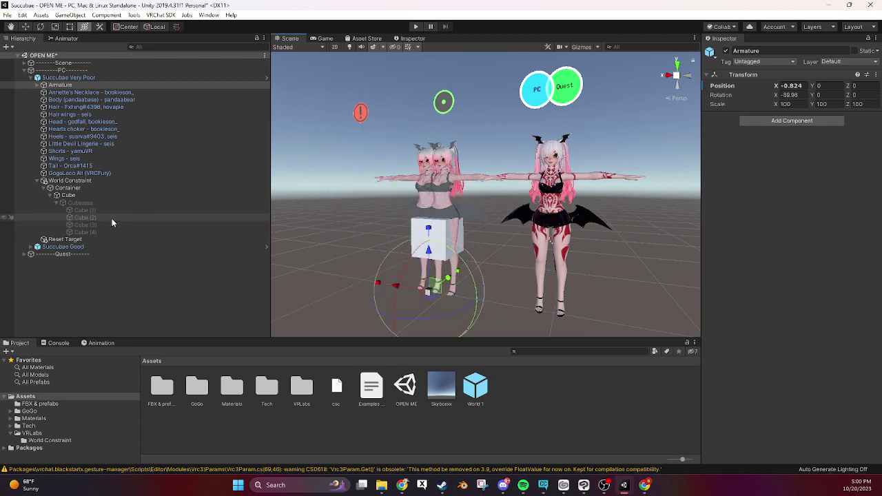
{"action": "left_click", "coordinate": [78, 181]}
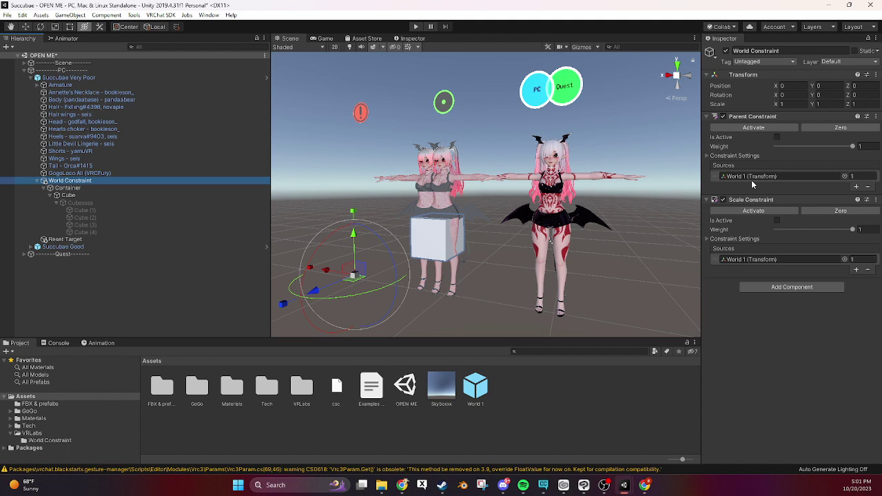
{"action": "left_click", "coordinate": [68, 188]}
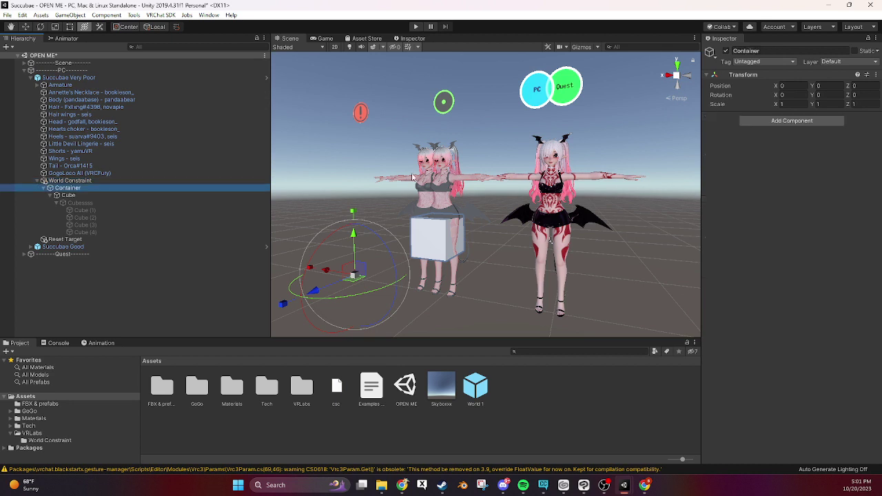
{"action": "left_click", "coordinate": [60, 85]}
{"action": "key", "text": "ctrl+z"}
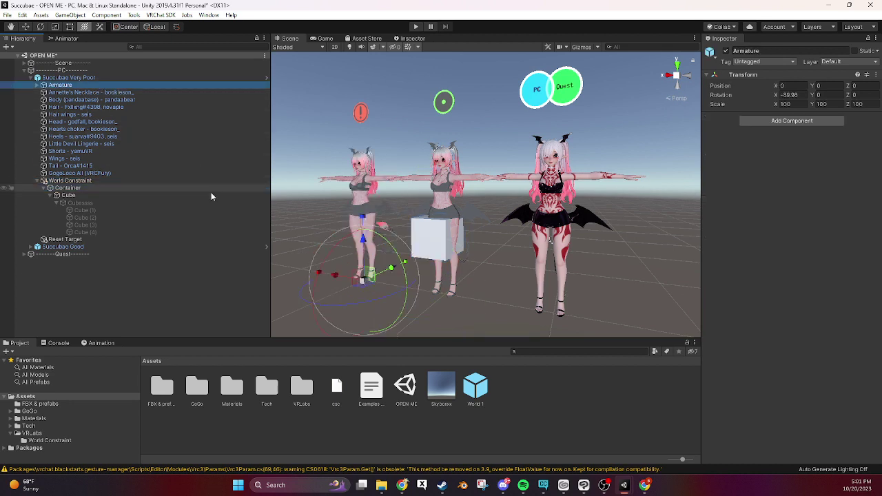
{"action": "left_click", "coordinate": [69, 181]}
{"action": "left_click", "coordinate": [68, 187]}
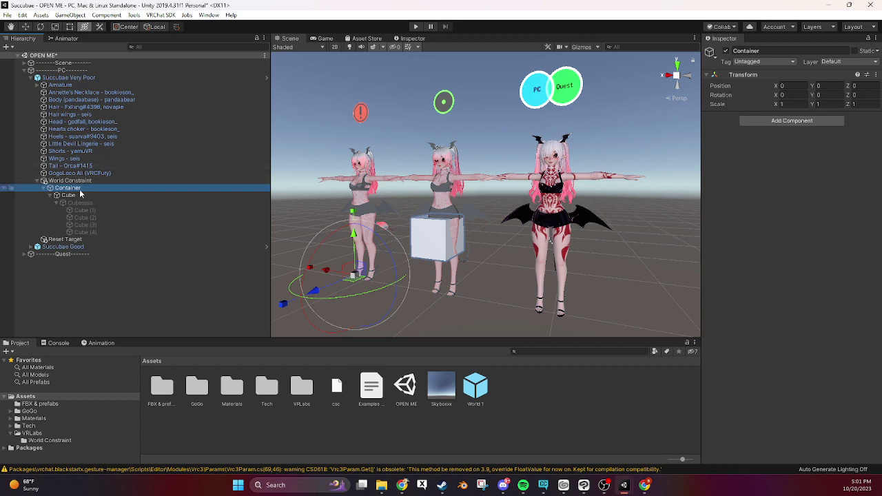
Step: Give Container an active Parent Constraint sourced from Reset Target
{"action": "left_click", "coordinate": [785, 120]}
{"action": "type", "text": "parent"}
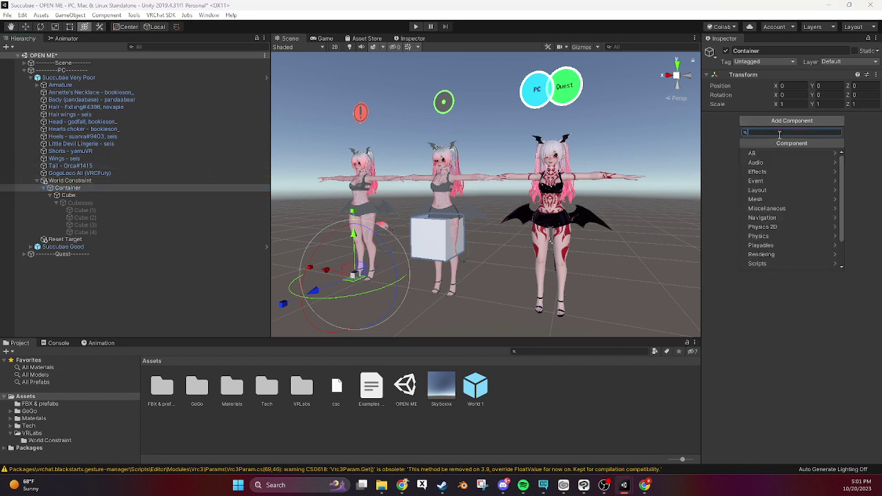
{"action": "key", "text": "Return"}
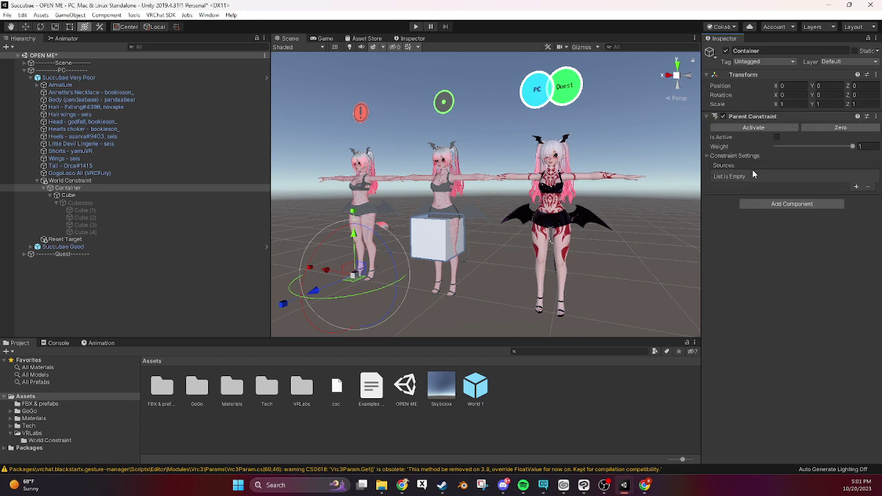
{"action": "left_click", "coordinate": [855, 186]}
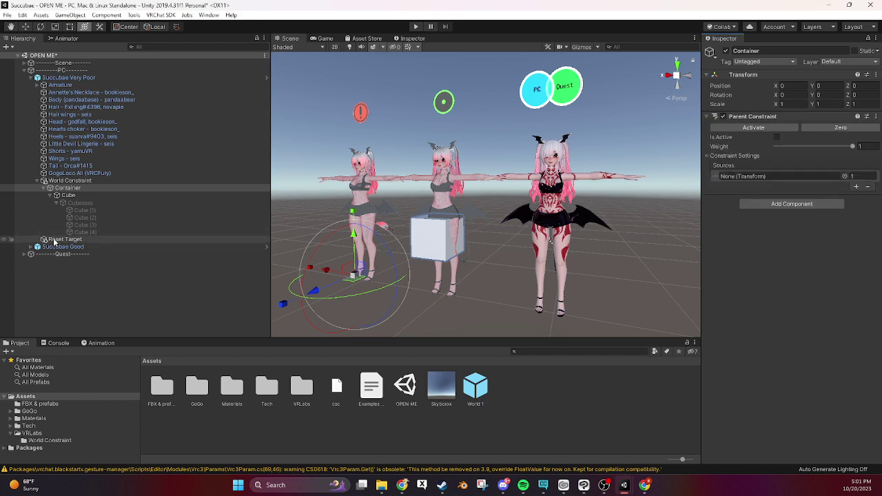
{"action": "left_click_drag", "start_coordinate": [42, 240], "coordinate": [744, 182]}
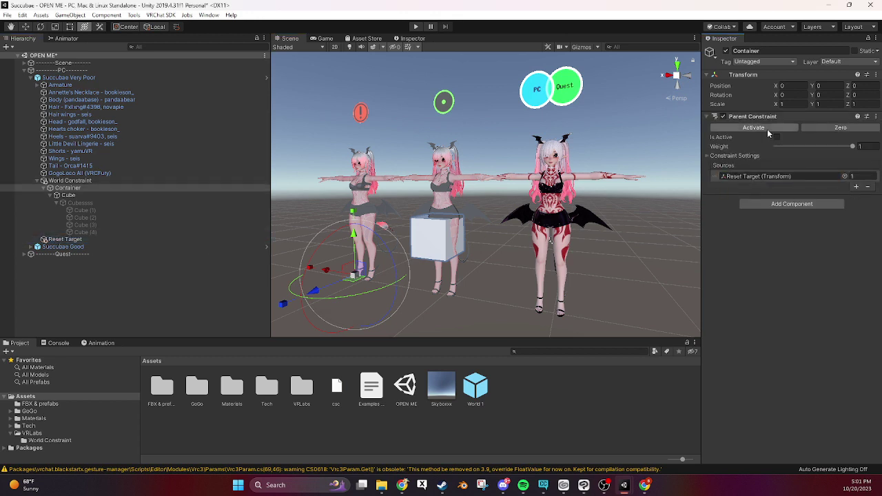
{"action": "left_click", "coordinate": [753, 128]}
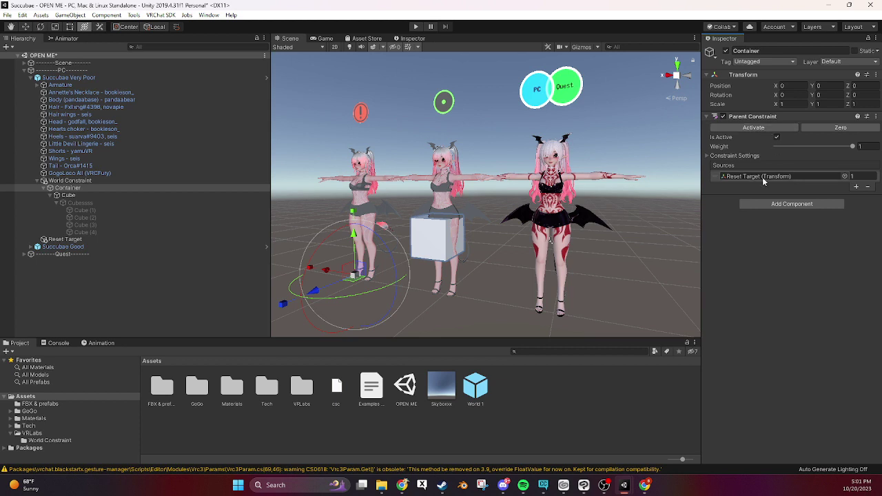
Step: Activate the Scale Constraint on World Constraint
{"action": "left_click", "coordinate": [73, 181]}
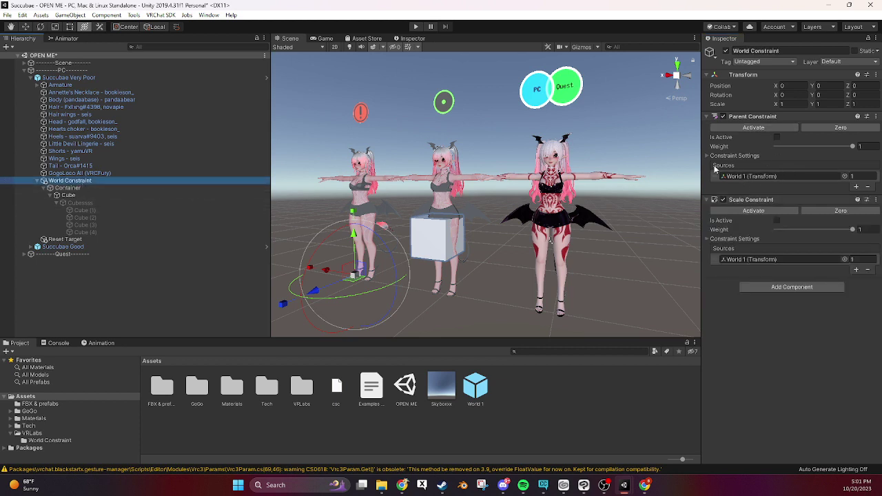
{"action": "left_click", "coordinate": [753, 210]}
{"action": "left_click", "coordinate": [113, 241]}
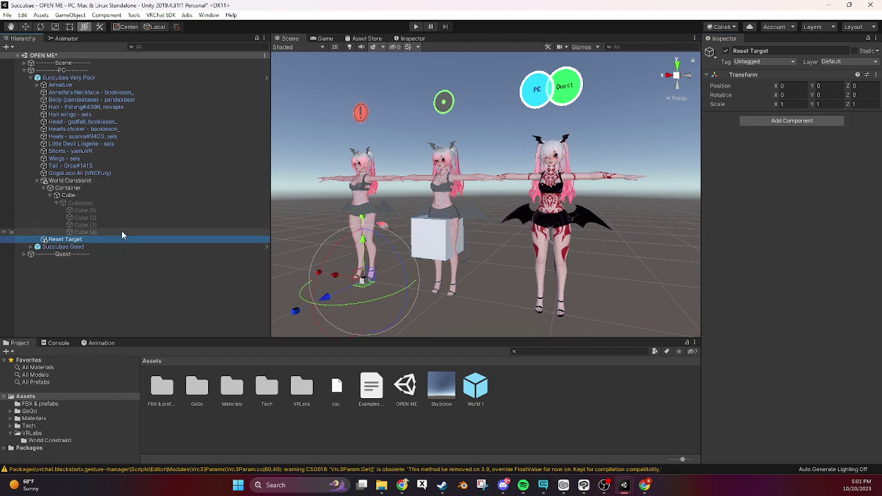
{"action": "left_click_drag", "start_coordinate": [339, 273], "coordinate": [356, 241]}
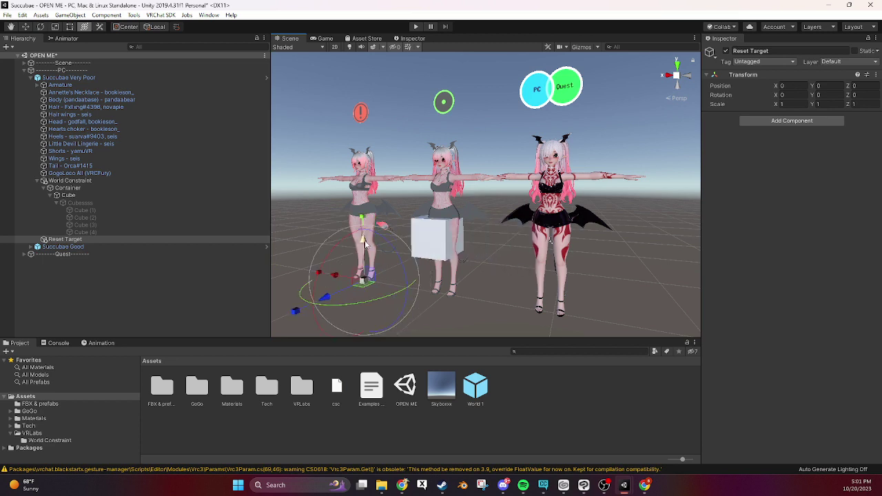
{"action": "left_click", "coordinate": [69, 182]}
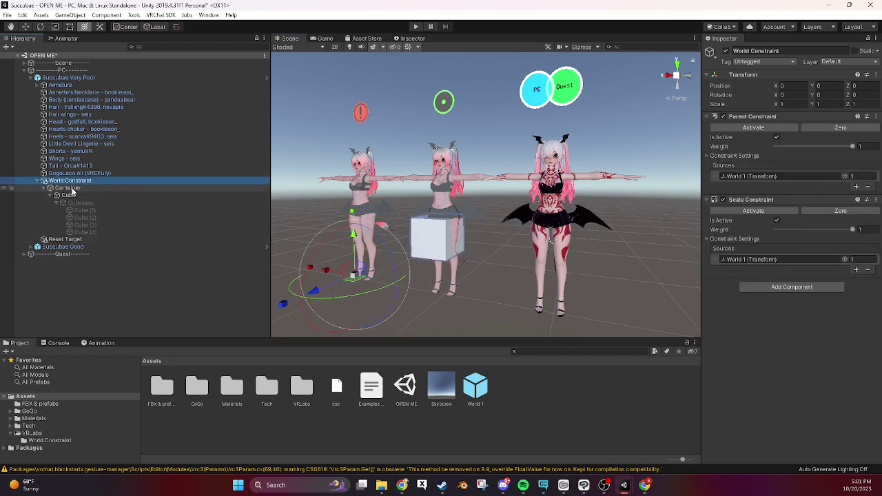
{"action": "left_click", "coordinate": [72, 189]}
{"action": "left_click", "coordinate": [69, 196]}
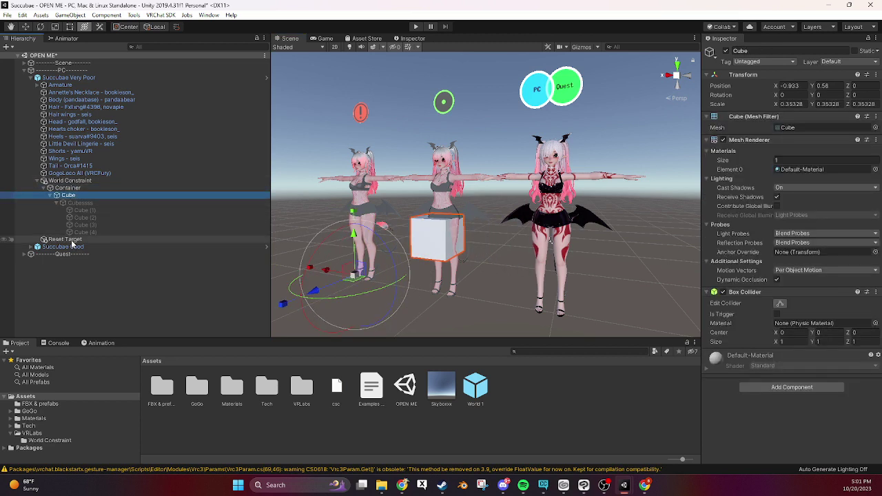
{"action": "left_click", "coordinate": [65, 239]}
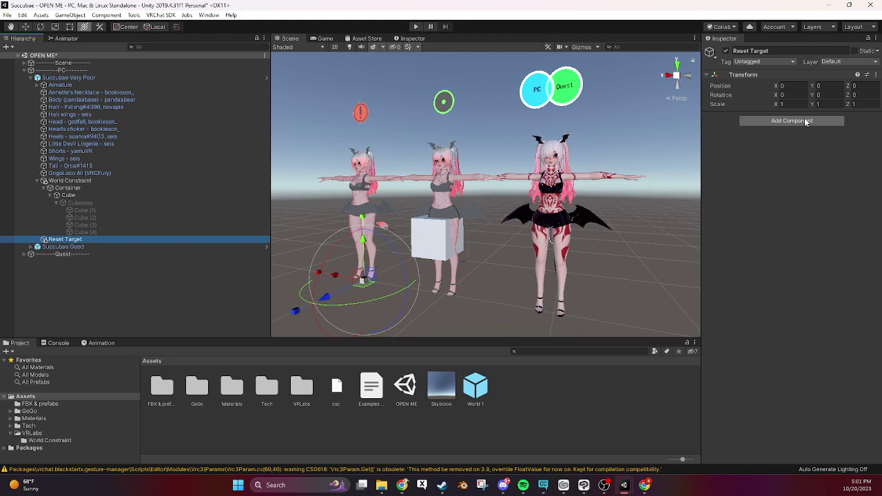
{"action": "scroll", "coordinate": [509, 225], "scroll_direction": "down", "scroll_amount": 2}
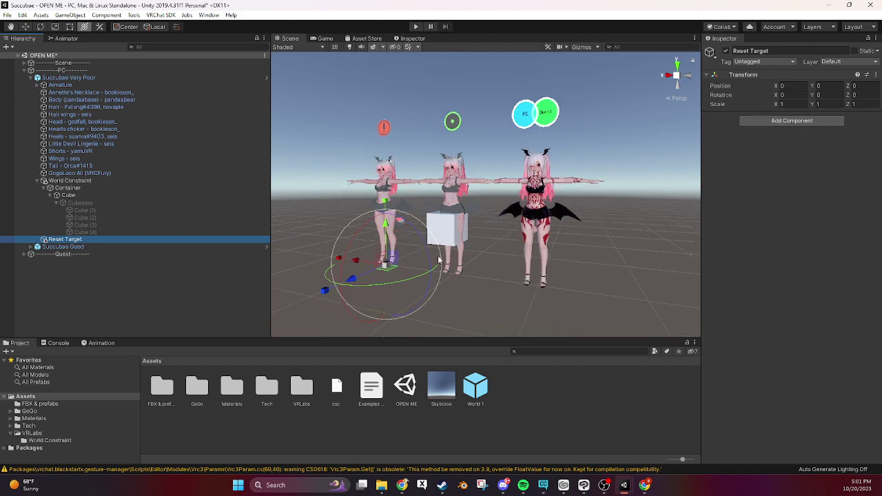
Step: Add a Rotation Constraint and a Position Constraint to Reset Target
{"action": "left_click", "coordinate": [763, 126]}
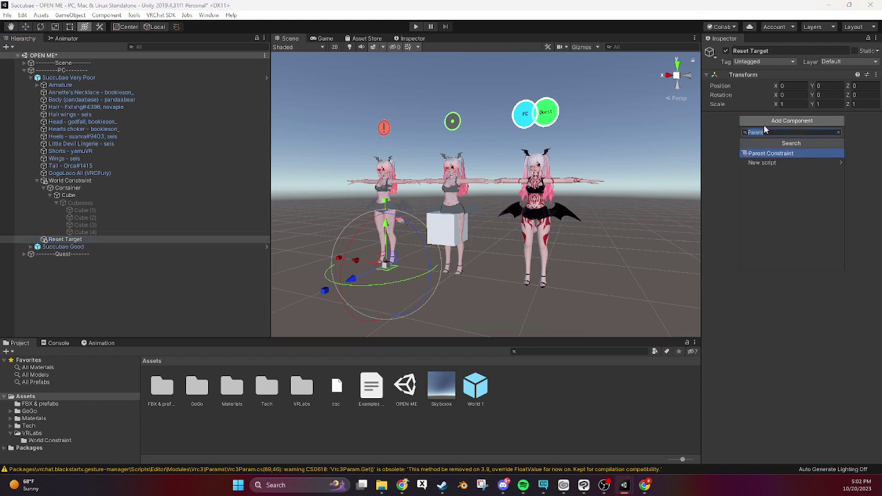
{"action": "left_click", "coordinate": [836, 131]}
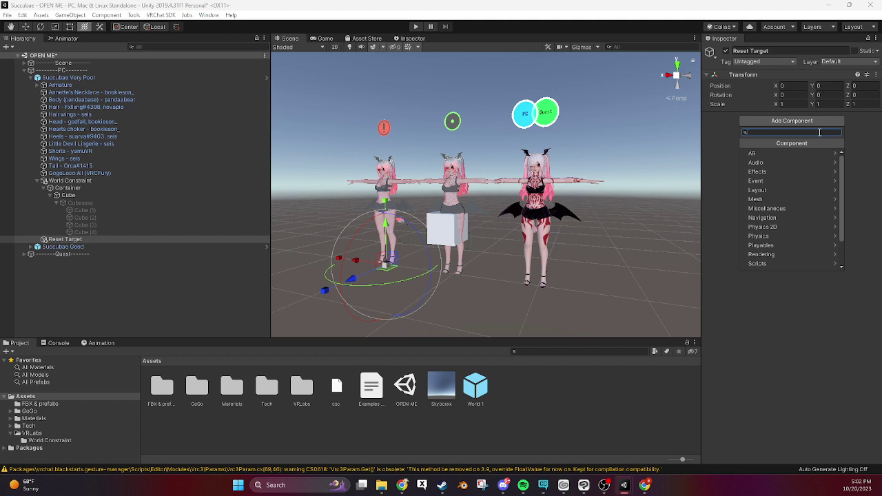
{"action": "type", "text": "rotat"}
{"action": "left_click", "coordinate": [802, 151]}
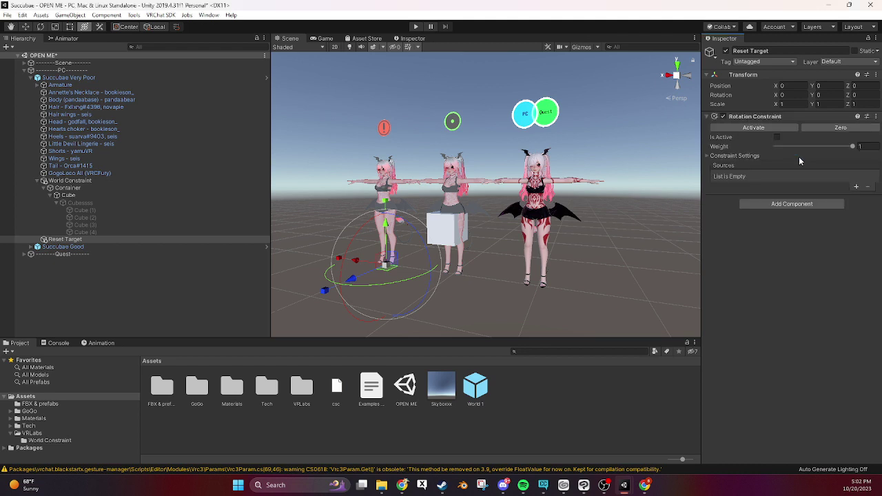
{"action": "left_click", "coordinate": [806, 205]}
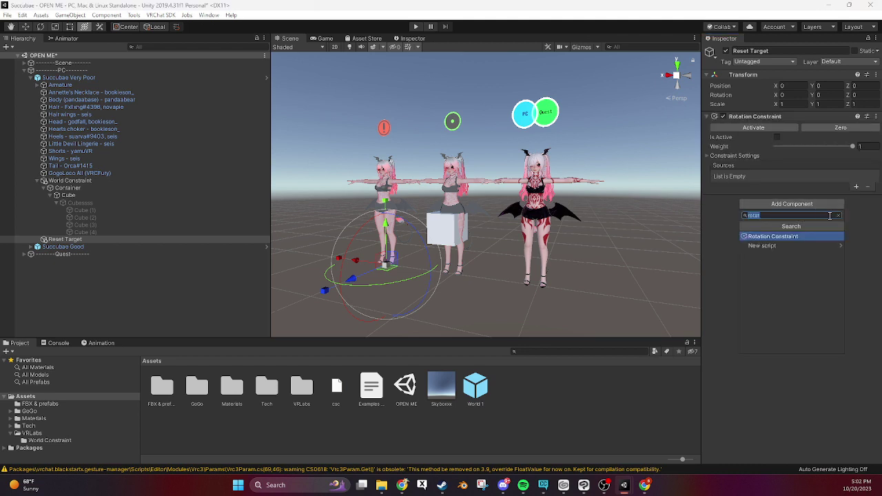
{"action": "type", "text": "posi"}
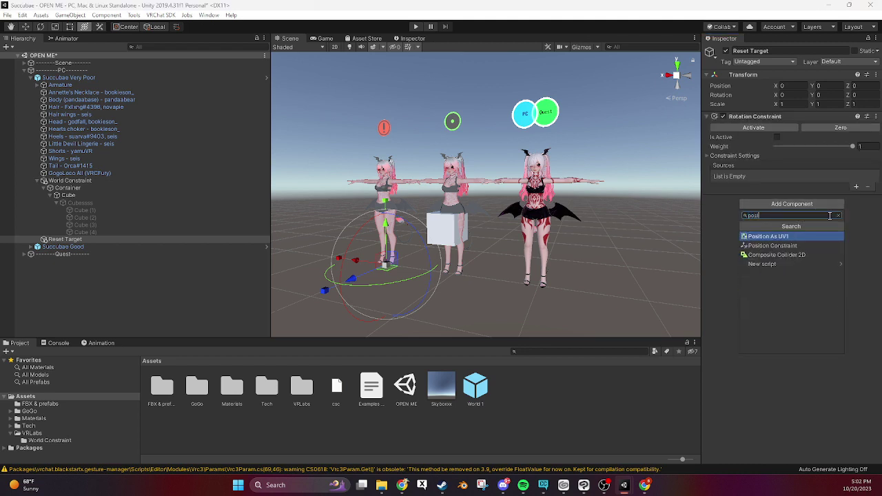
{"action": "left_click", "coordinate": [779, 241]}
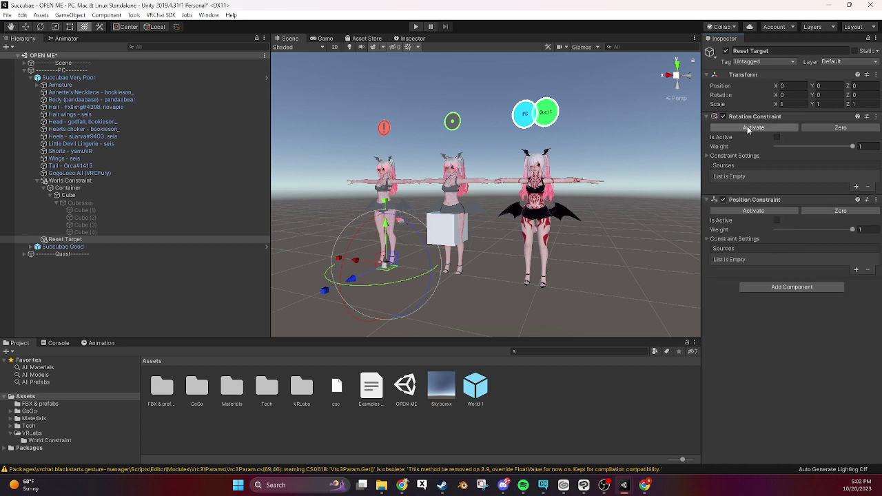
Step: Set the avatar's Right ankle bone as the source of both constraints
{"action": "left_click", "coordinate": [856, 186]}
{"action": "left_click", "coordinate": [856, 270]}
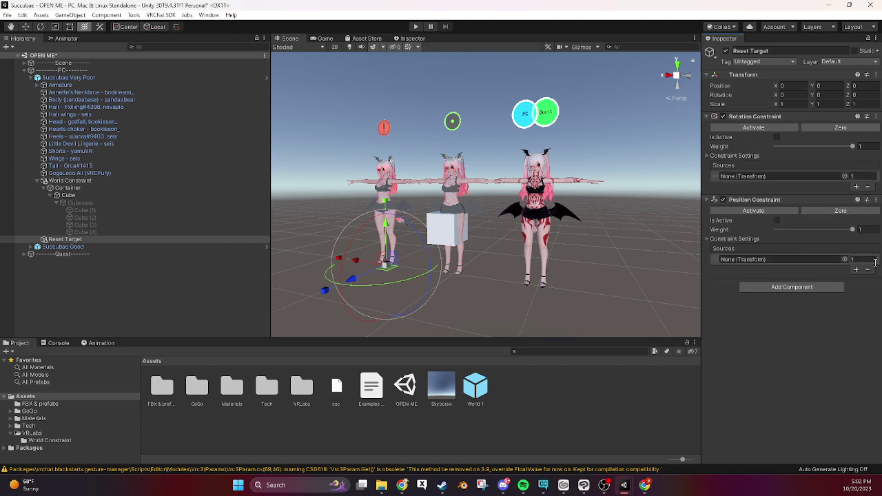
{"action": "left_click", "coordinate": [36, 85]}
{"action": "left_click", "coordinate": [43, 92]}
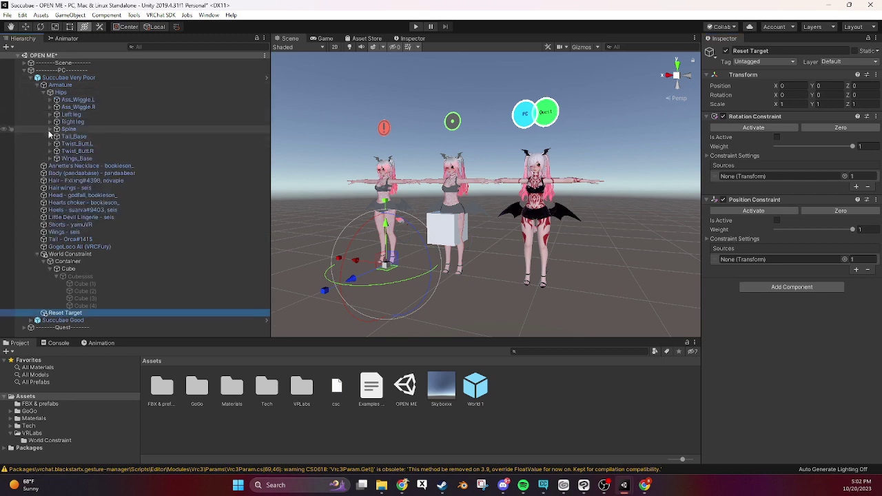
{"action": "left_click", "coordinate": [50, 121]}
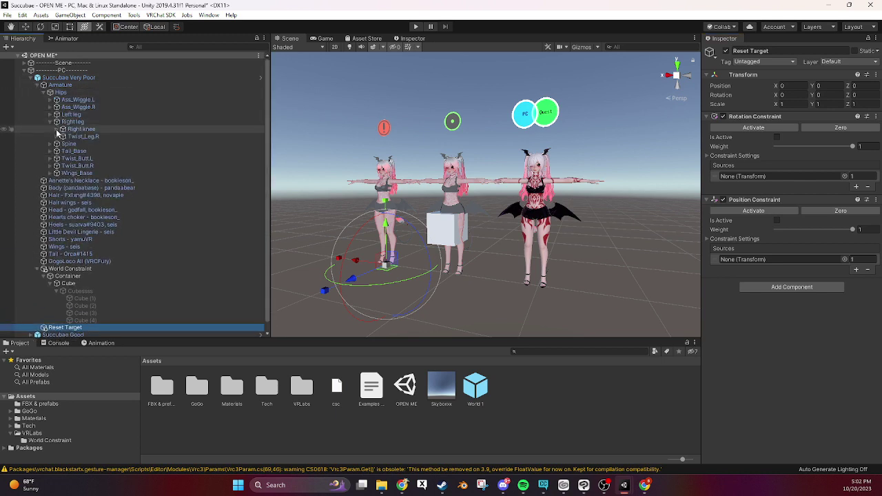
{"action": "left_click", "coordinate": [57, 130]}
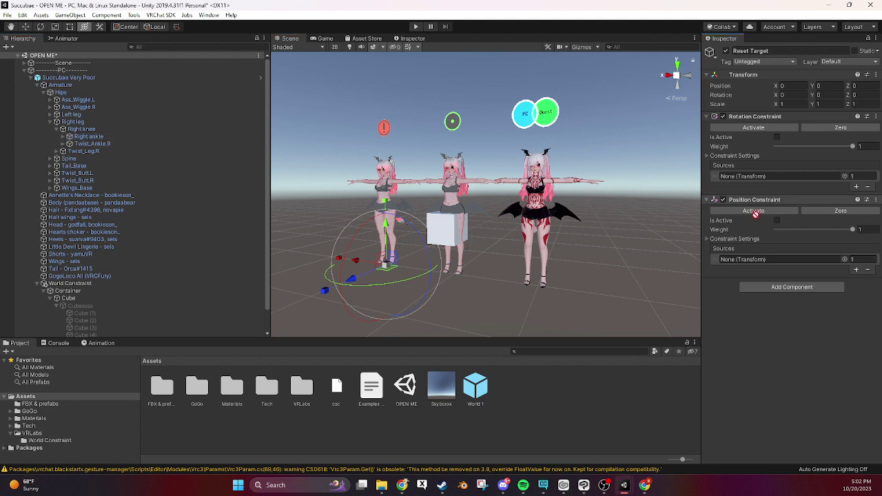
{"action": "left_click_drag", "start_coordinate": [755, 214], "coordinate": [792, 259]}
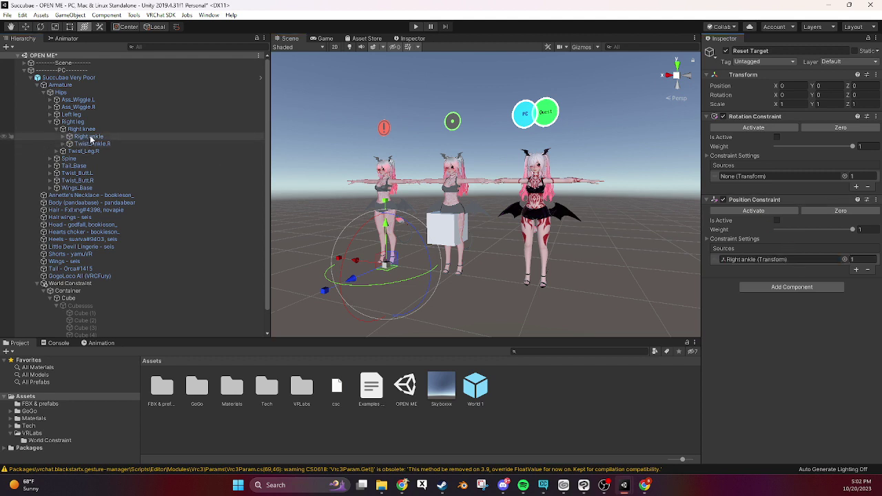
{"action": "left_click_drag", "start_coordinate": [90, 139], "coordinate": [793, 176]}
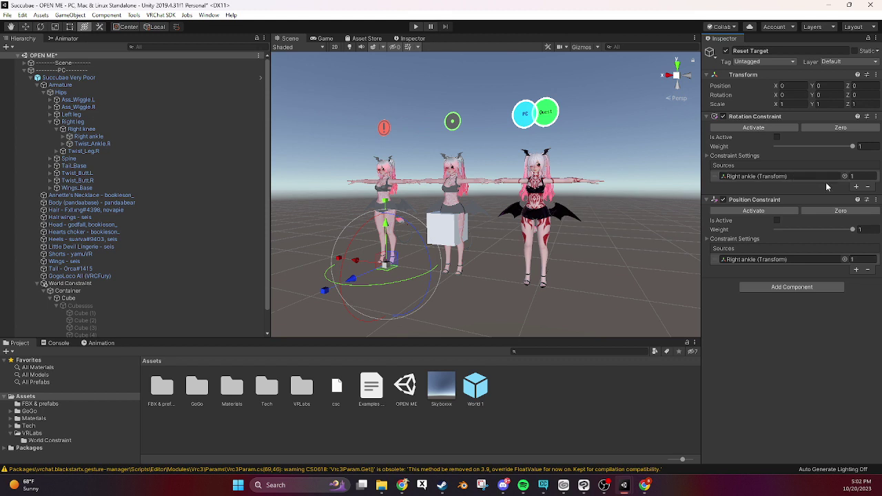
Step: Activate both constraints and unfreeze rotation on the X and Z axes
{"action": "left_click", "coordinate": [738, 128]}
{"action": "left_click", "coordinate": [735, 210]}
{"action": "left_click", "coordinate": [707, 239]}
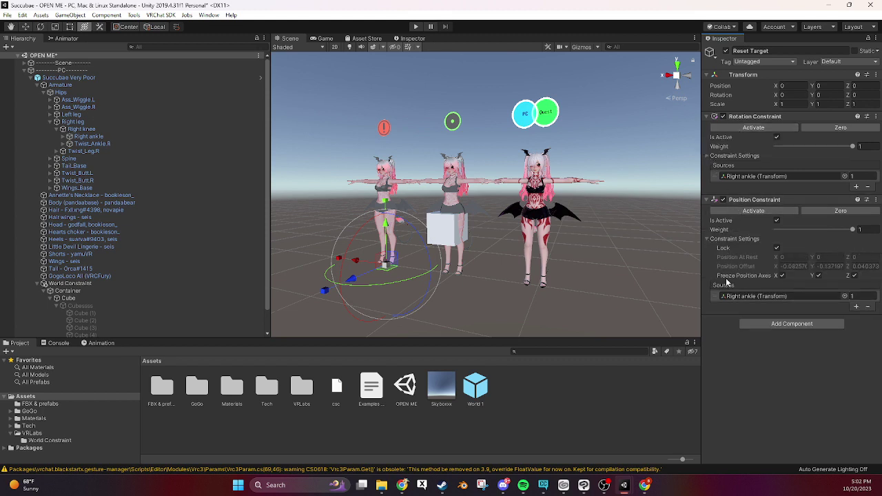
{"action": "left_click", "coordinate": [708, 155]}
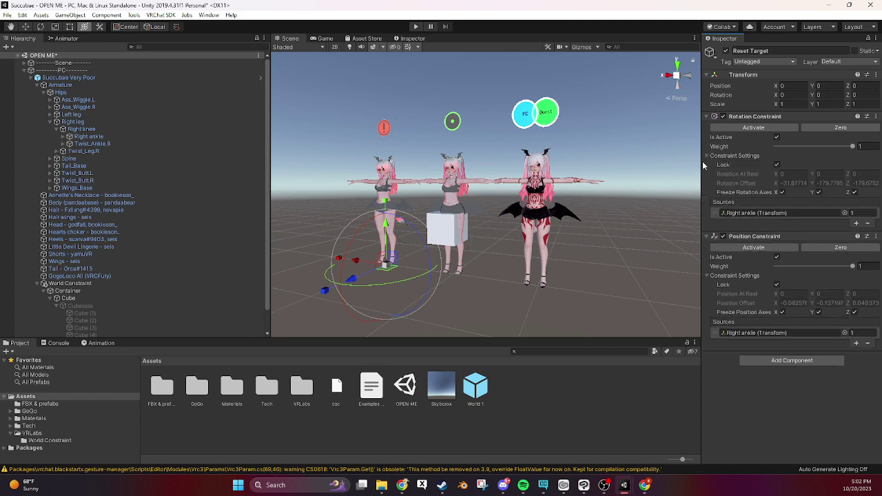
{"action": "left_click", "coordinate": [781, 192]}
{"action": "left_click", "coordinate": [855, 192]}
{"action": "left_click", "coordinate": [789, 236]}
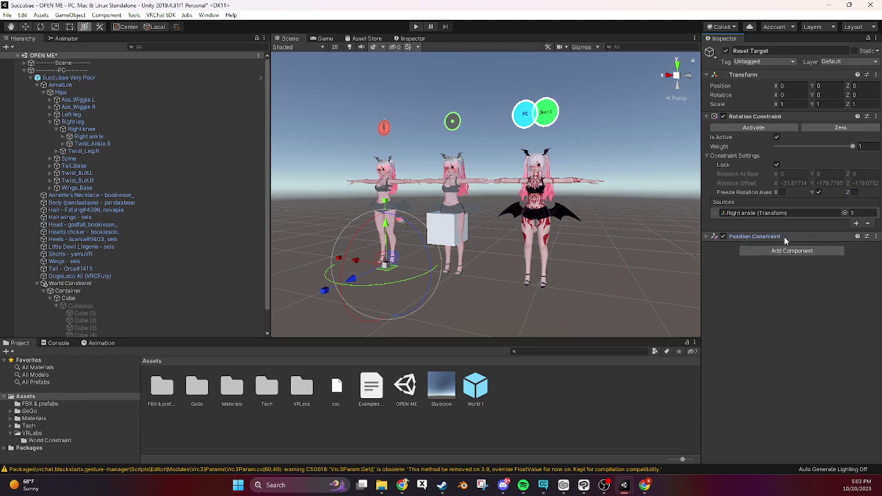
{"action": "left_click", "coordinate": [789, 237]}
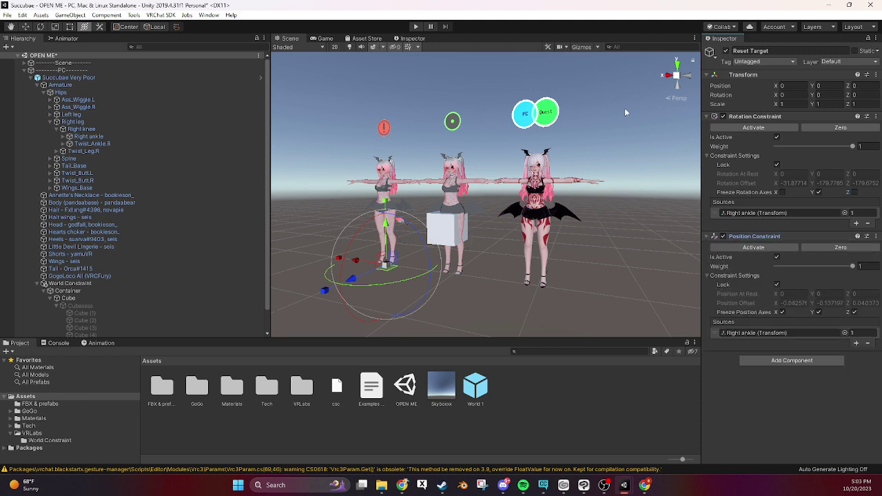
{"action": "scroll", "coordinate": [117, 245], "scroll_direction": "down", "scroll_amount": 1}
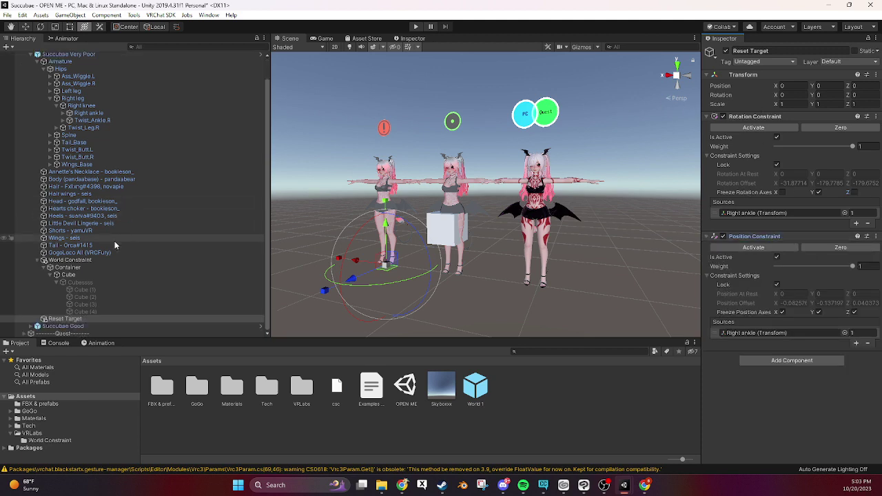
Step: Create a new animation clip in Assets named World Drop ON
{"action": "left_click", "coordinate": [76, 281]}
{"action": "left_click", "coordinate": [76, 312], "text": "shift"}
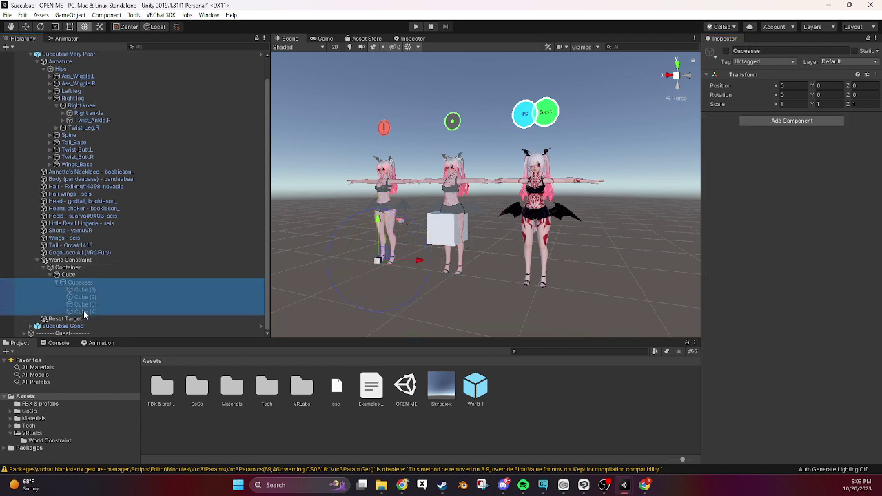
{"action": "left_click", "coordinate": [69, 260]}
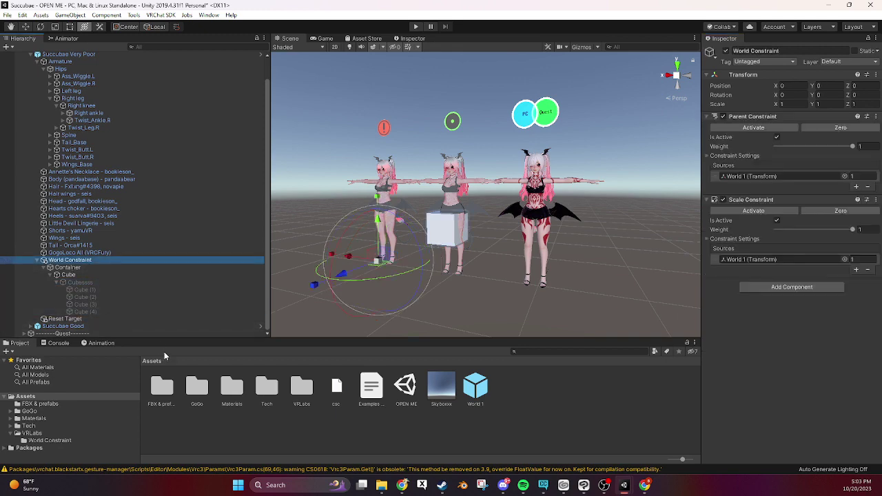
{"action": "right_click", "coordinate": [378, 431]}
{"action": "mouse_move", "coordinate": [414, 181]}
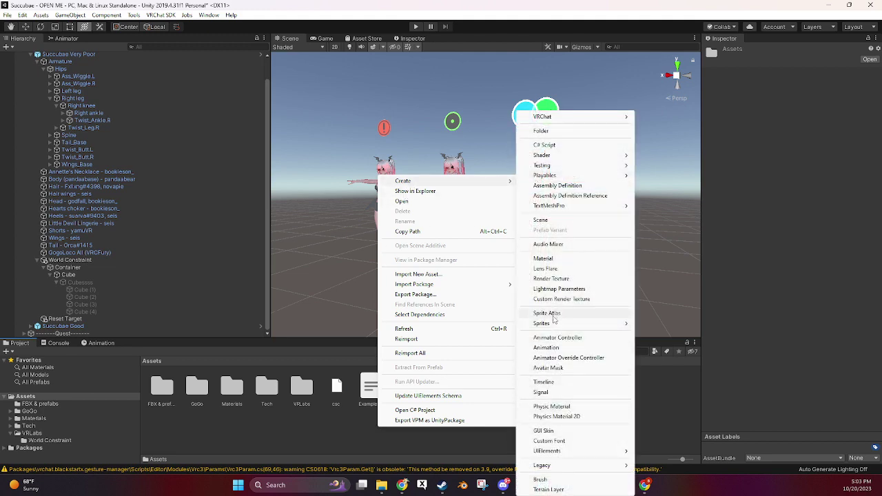
{"action": "left_click", "coordinate": [555, 348]}
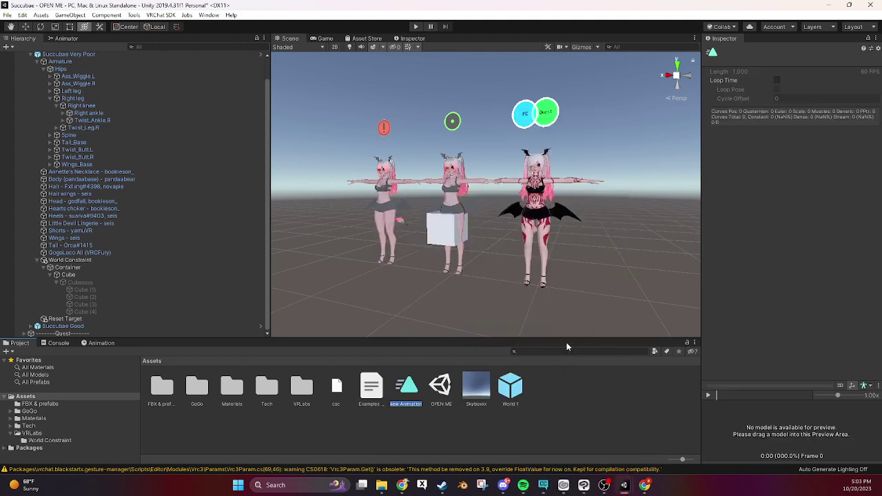
{"action": "type", "text": "World D"}
{"action": "type", "text": "rop ON"}
{"action": "key", "text": "Return"}
Step: Duplicate the World Drop ON clip and rename the copy World Drop OFF
{"action": "key", "text": "ctrl+d"}
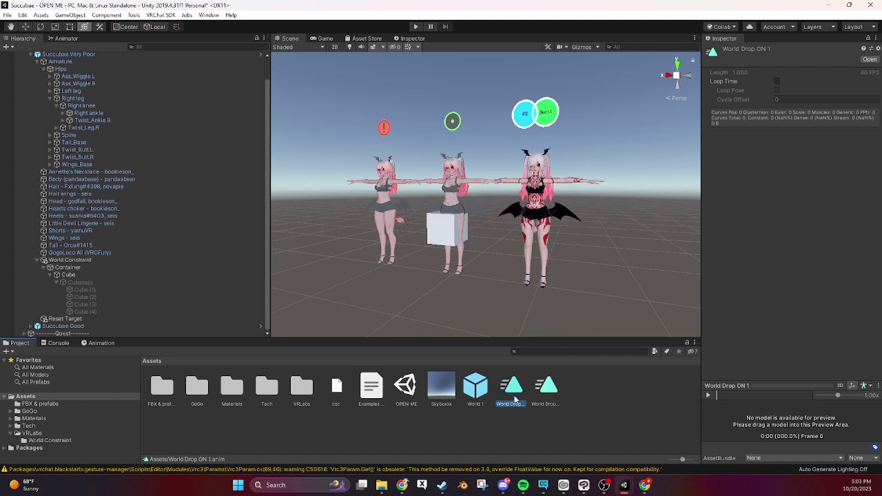
{"action": "right_click", "coordinate": [513, 392]}
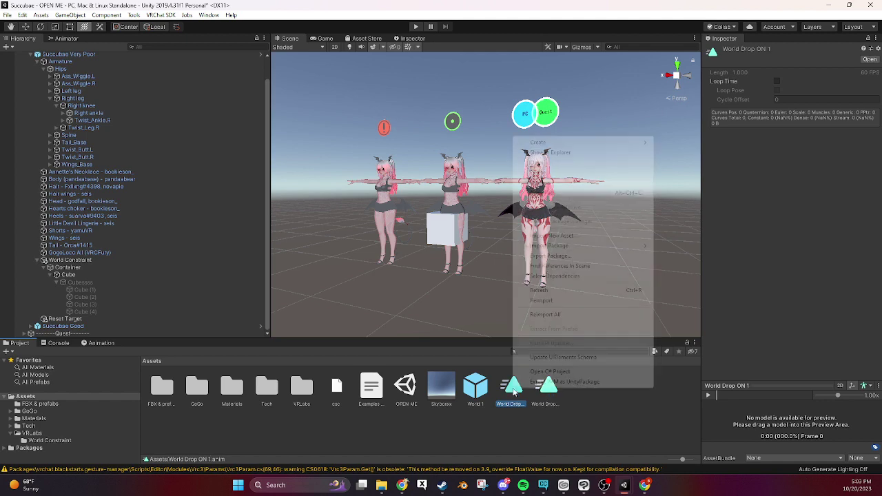
{"action": "left_click", "coordinate": [539, 185]}
{"action": "type", "text": "World Drop ON"}
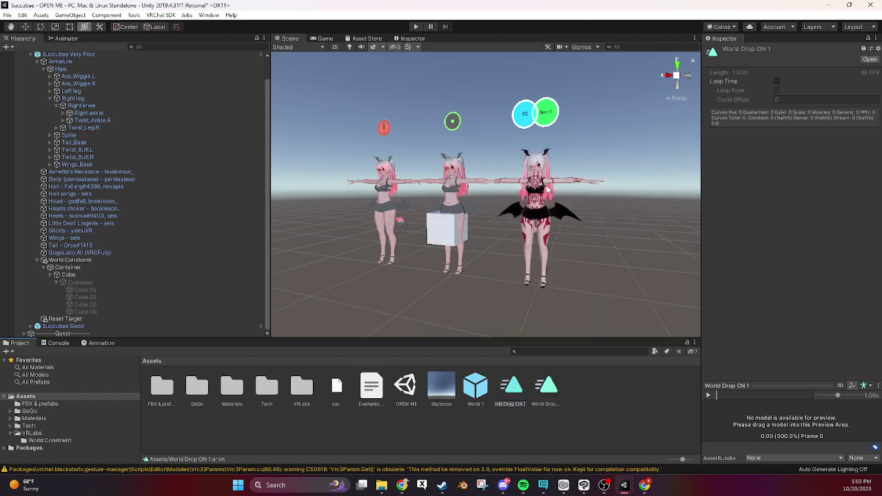
{"action": "key", "text": "BackSpace"}
{"action": "type", "text": "FF"}
{"action": "key", "text": "Return"}
{"action": "scroll", "coordinate": [94, 83], "scroll_direction": "up", "scroll_amount": 2}
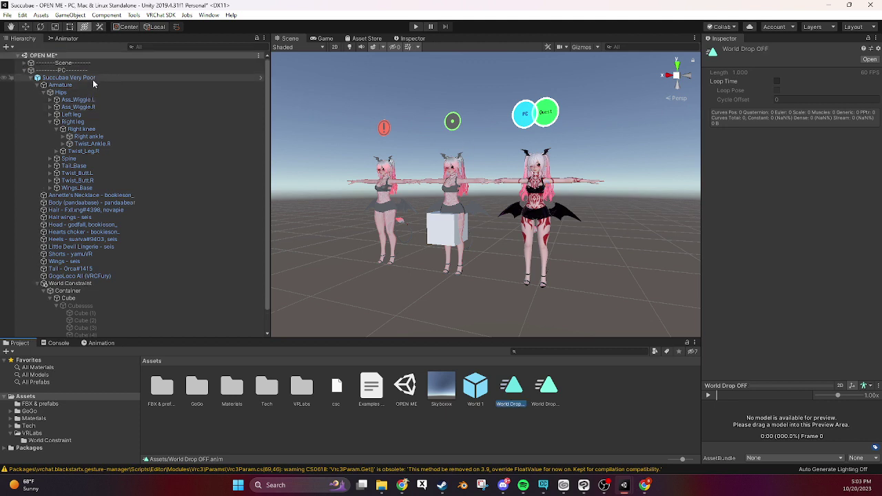
Step: Set the Succubae Very Poor avatar's Animator Controller field to SuccuVP FX
{"action": "left_click", "coordinate": [93, 79]}
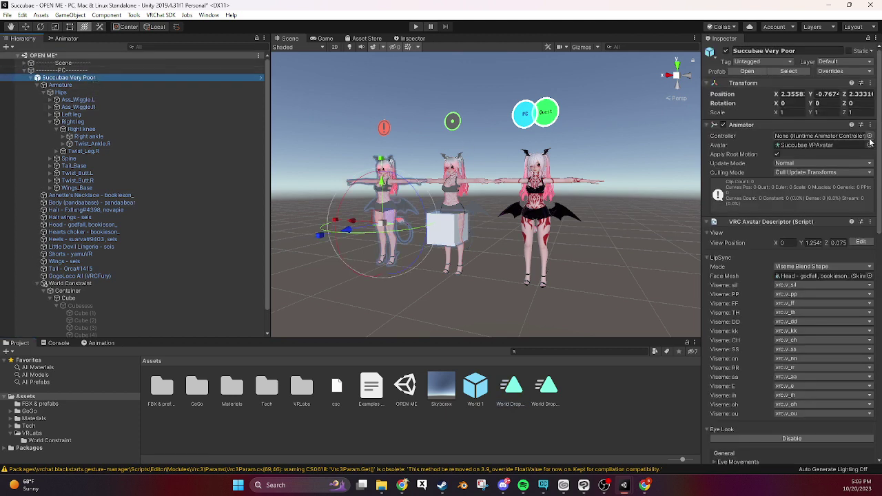
{"action": "scroll", "coordinate": [854, 197], "scroll_direction": "down", "scroll_amount": 3}
{"action": "scroll", "coordinate": [855, 197], "scroll_direction": "down", "scroll_amount": 10}
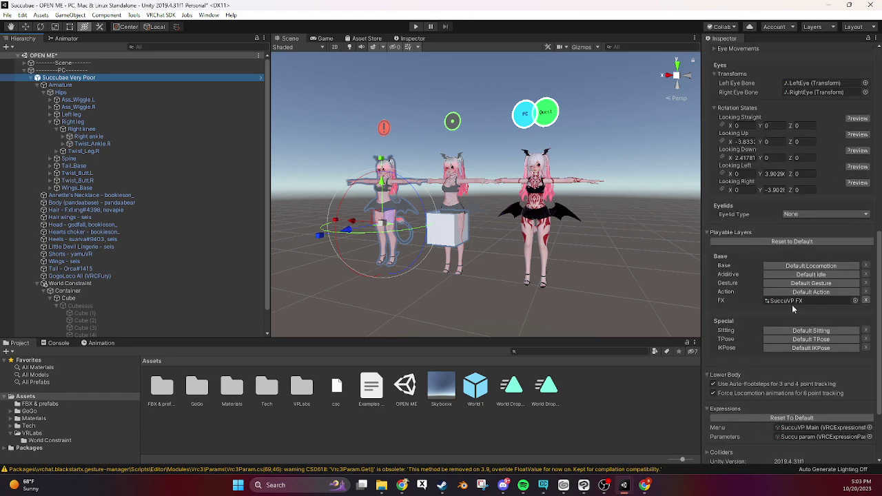
{"action": "scroll", "coordinate": [792, 308], "scroll_direction": "up", "scroll_amount": 12}
{"action": "left_click", "coordinate": [869, 136]}
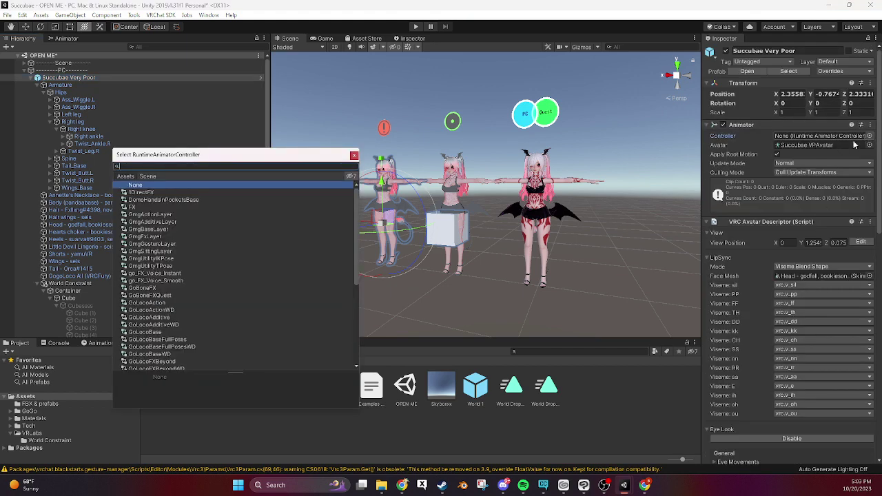
{"action": "scroll", "coordinate": [173, 284], "scroll_direction": "down", "scroll_amount": 6}
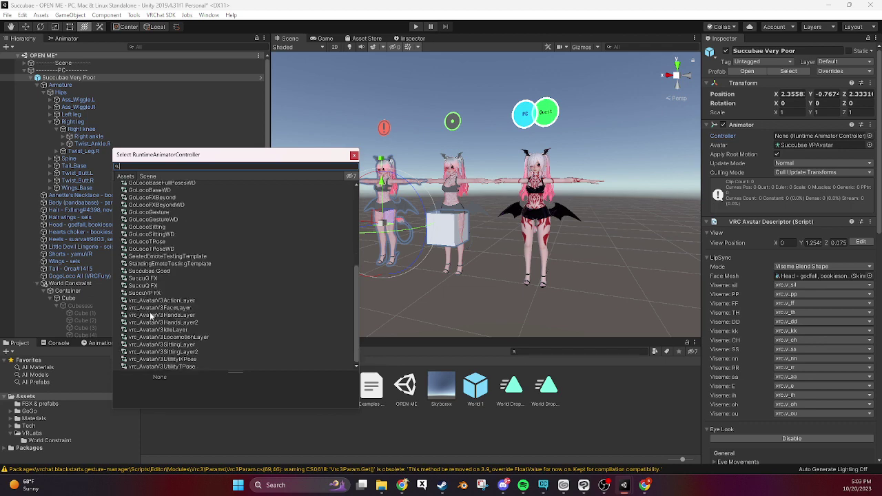
{"action": "left_click", "coordinate": [152, 295]}
{"action": "left_click", "coordinate": [354, 155]}
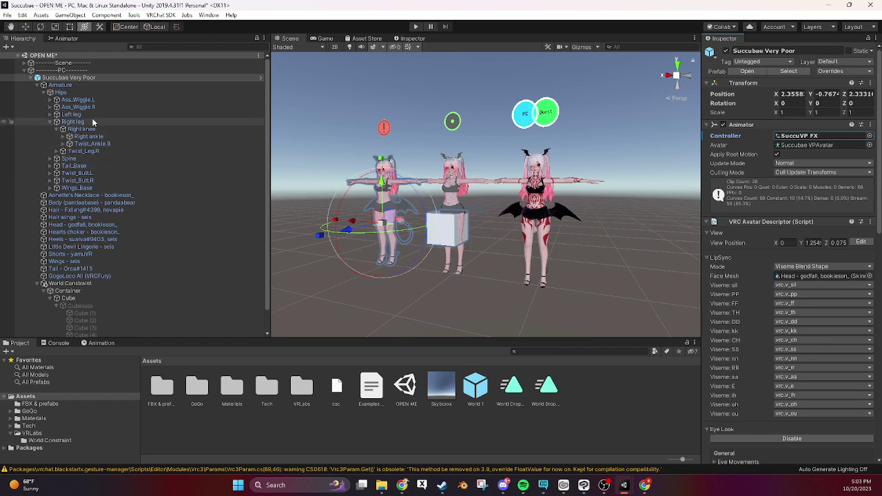
Step: Add a Bool parameter named world to the SuccuVP FX controller
{"action": "left_click", "coordinate": [58, 38]}
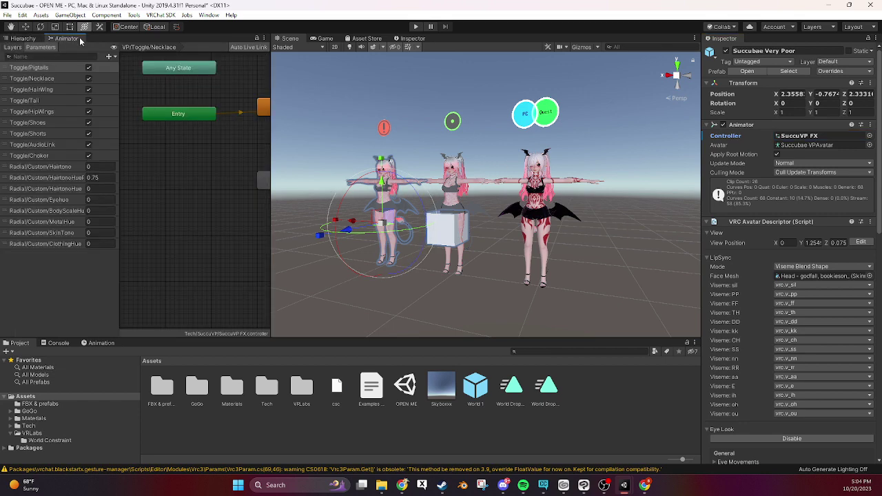
{"action": "left_click", "coordinate": [13, 47]}
{"action": "left_click", "coordinate": [41, 47]}
{"action": "left_click", "coordinate": [108, 56]}
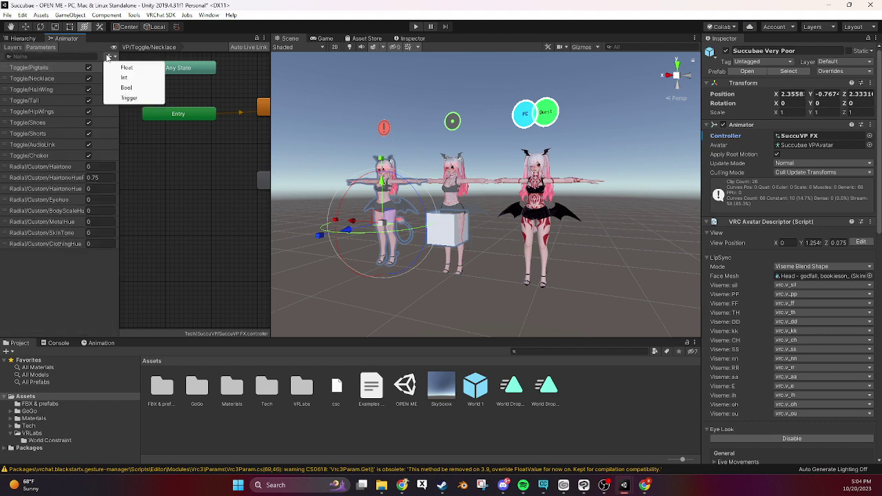
{"action": "left_click", "coordinate": [126, 87]}
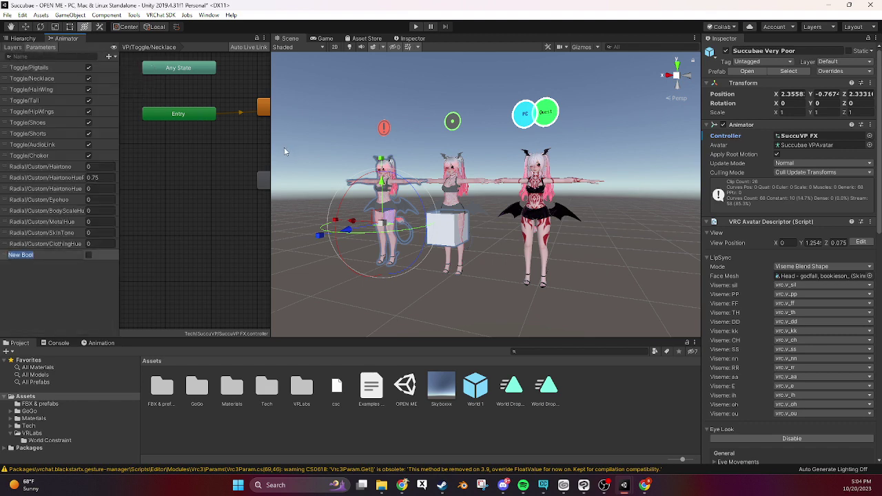
{"action": "type", "text": "world"}
{"action": "key", "text": "Return"}
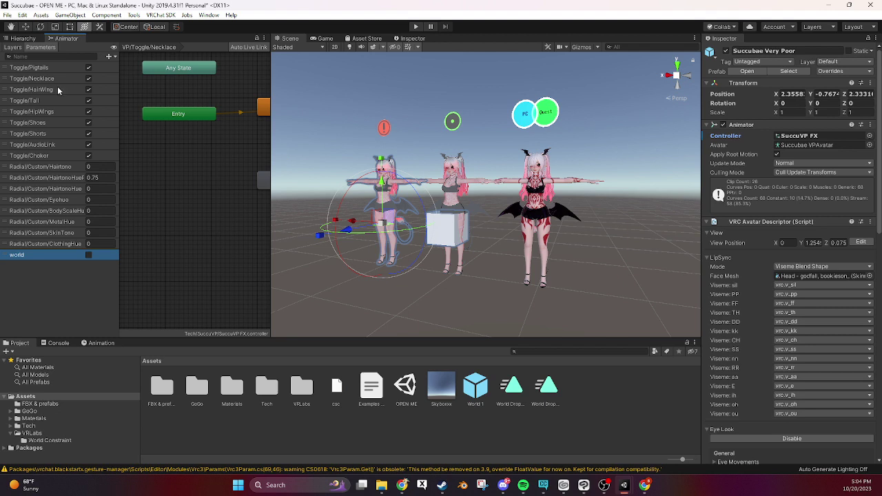
Step: Add a new animator layer named world
{"action": "left_click", "coordinate": [13, 47]}
{"action": "left_click", "coordinate": [112, 58]}
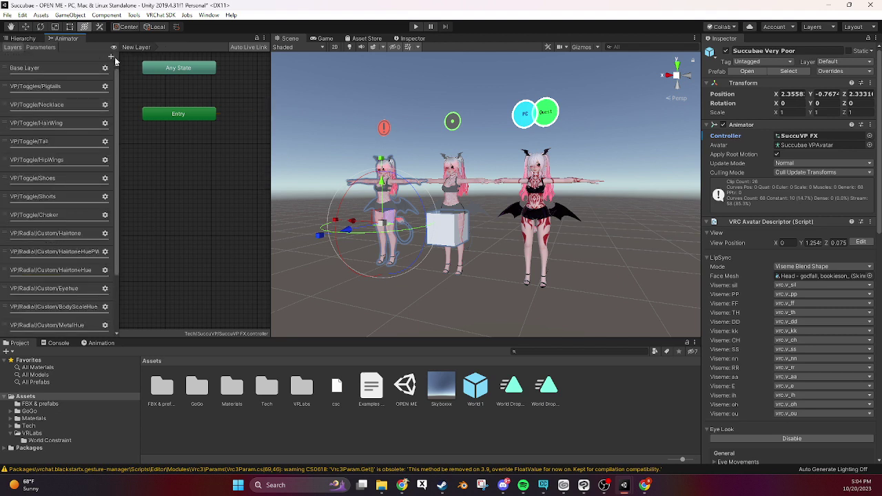
{"action": "type", "text": "world"}
{"action": "key", "text": "Return"}
{"action": "scroll", "coordinate": [104, 202], "scroll_direction": "down", "scroll_amount": 3}
{"action": "left_click", "coordinate": [106, 325]}
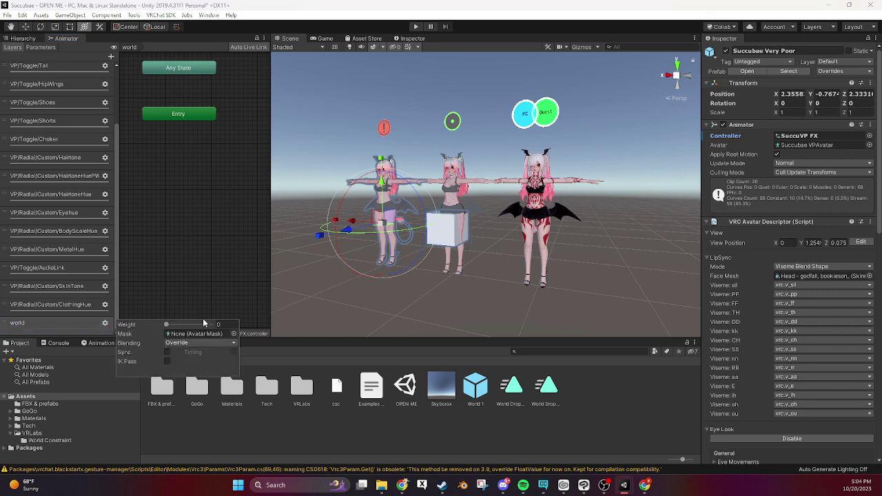
{"action": "left_click", "coordinate": [189, 273]}
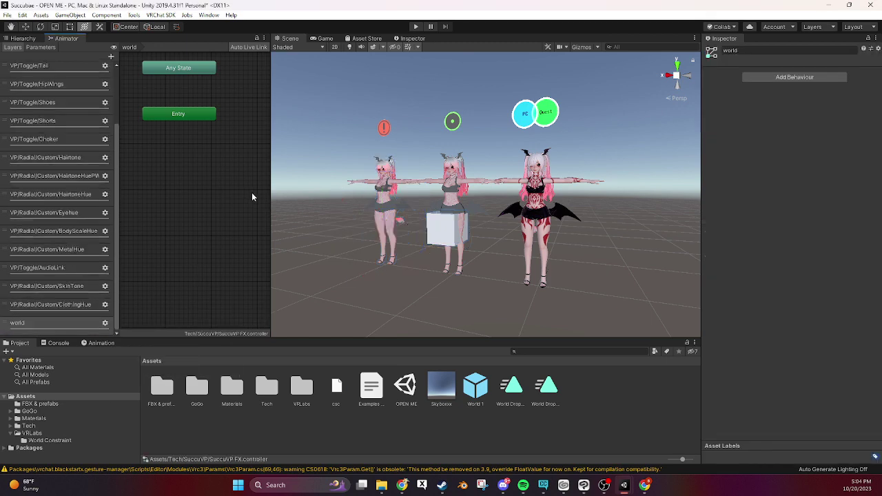
Step: Add World Drop OFF and World Drop ON as states in the world layer
{"action": "left_click_drag", "start_coordinate": [272, 204], "coordinate": [475, 207]}
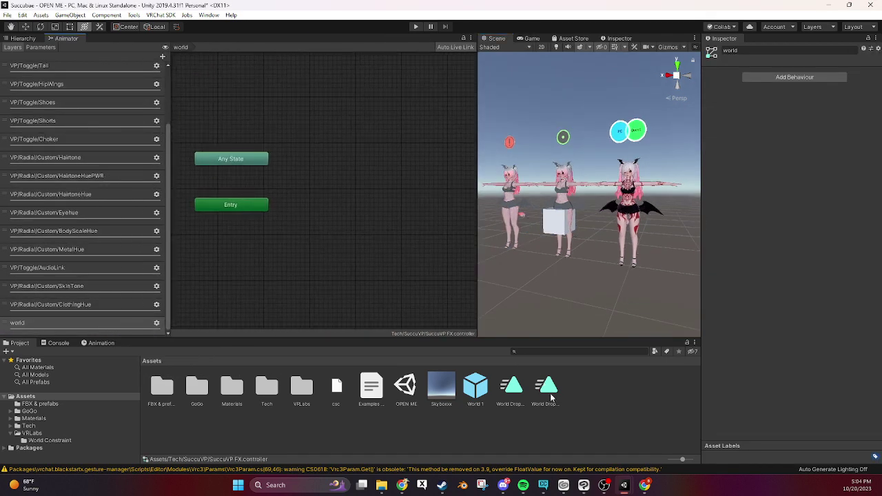
{"action": "left_click", "coordinate": [502, 391]}
{"action": "left_click_drag", "start_coordinate": [507, 391], "coordinate": [303, 159]}
{"action": "left_click_drag", "start_coordinate": [548, 394], "coordinate": [311, 218]}
Step: Create transitions from World Drop OFF to ON and from ON back to OFF
{"action": "right_click", "coordinate": [336, 164]}
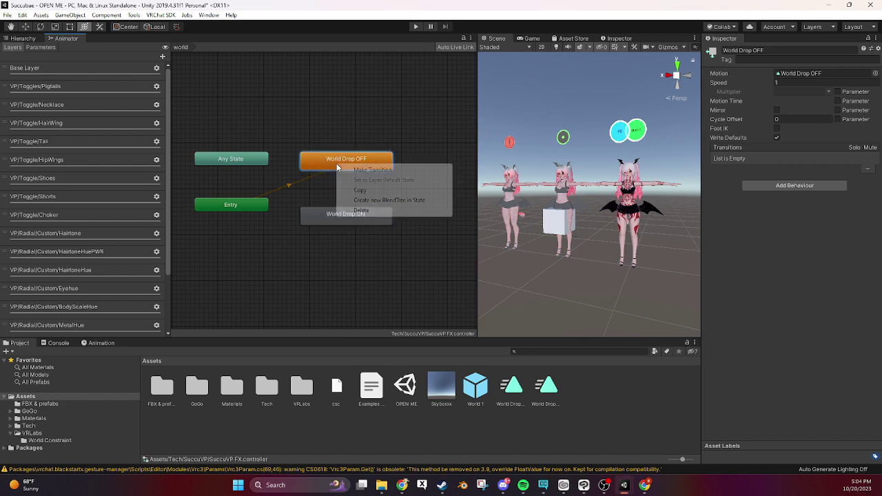
{"action": "left_click", "coordinate": [355, 168]}
{"action": "left_click", "coordinate": [344, 215]}
{"action": "right_click", "coordinate": [351, 216]}
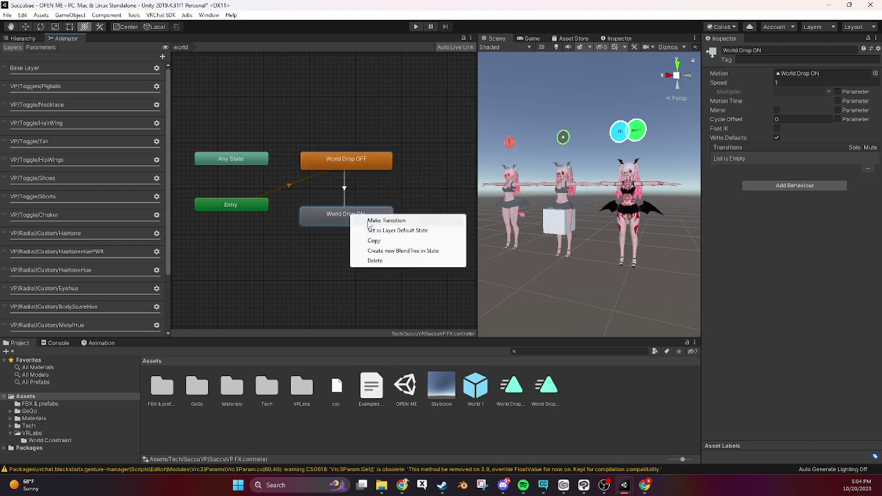
{"action": "left_click", "coordinate": [372, 221]}
{"action": "left_click", "coordinate": [358, 166]}
Step: Make the OFF-to-ON transition instant (no exit time, duration 0) with condition world true
{"action": "left_click", "coordinate": [346, 190]}
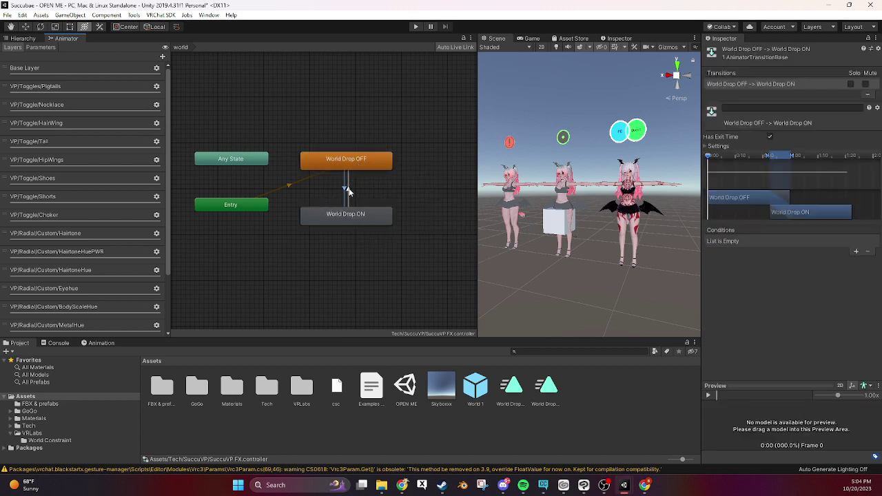
{"action": "left_click", "coordinate": [720, 146]}
{"action": "left_click", "coordinate": [777, 155]}
{"action": "type", "text": "0"}
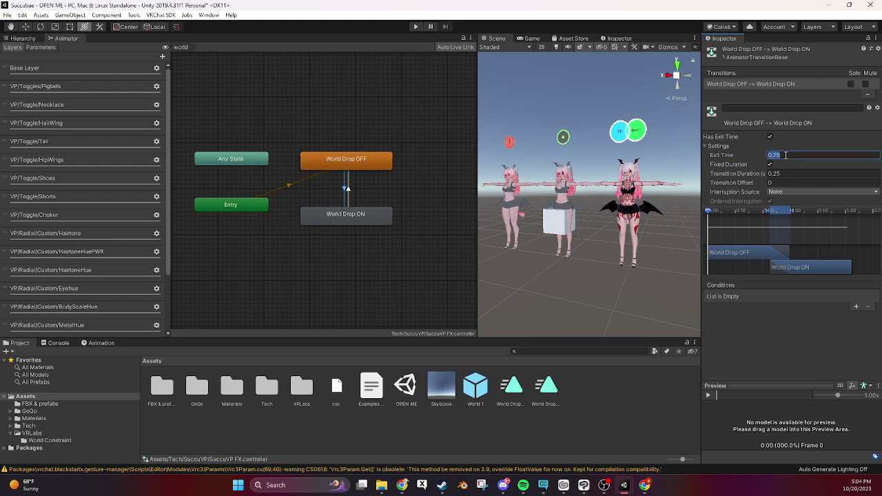
{"action": "left_click", "coordinate": [783, 173]}
{"action": "type", "text": "0"}
{"action": "left_click", "coordinate": [770, 137]}
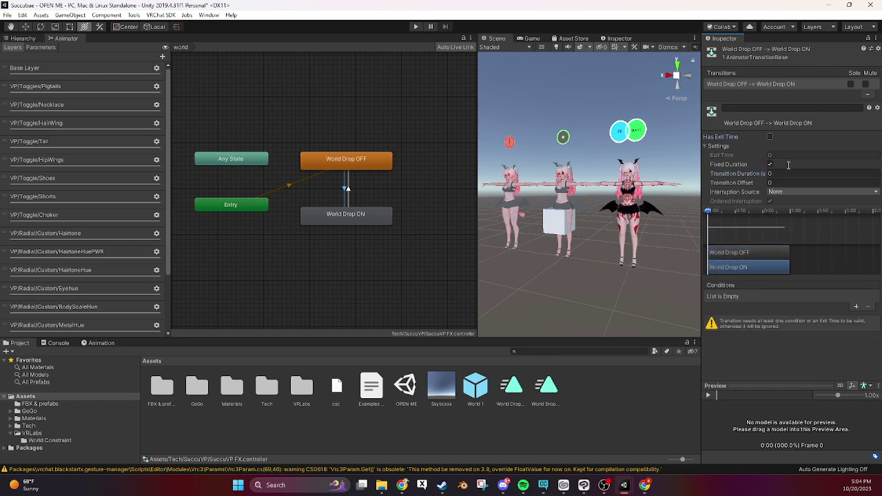
{"action": "left_click", "coordinate": [857, 307]}
{"action": "left_click", "coordinate": [751, 296]}
{"action": "left_click", "coordinate": [824, 331]}
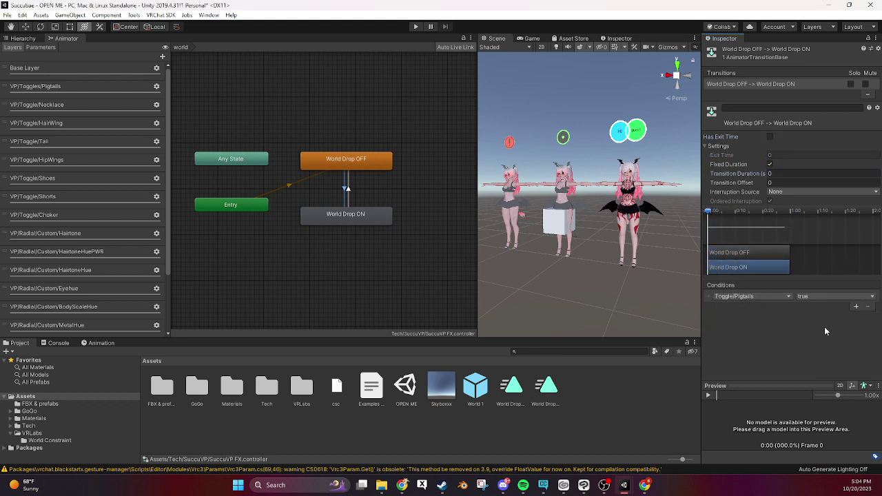
{"action": "left_click", "coordinate": [789, 296]}
{"action": "left_click", "coordinate": [754, 342]}
Step: Make the ON-to-OFF transition instant (no exit time, duration 0) with condition world false
{"action": "left_click", "coordinate": [350, 197]}
{"action": "left_click", "coordinate": [785, 155]}
{"action": "type", "text": "0"}
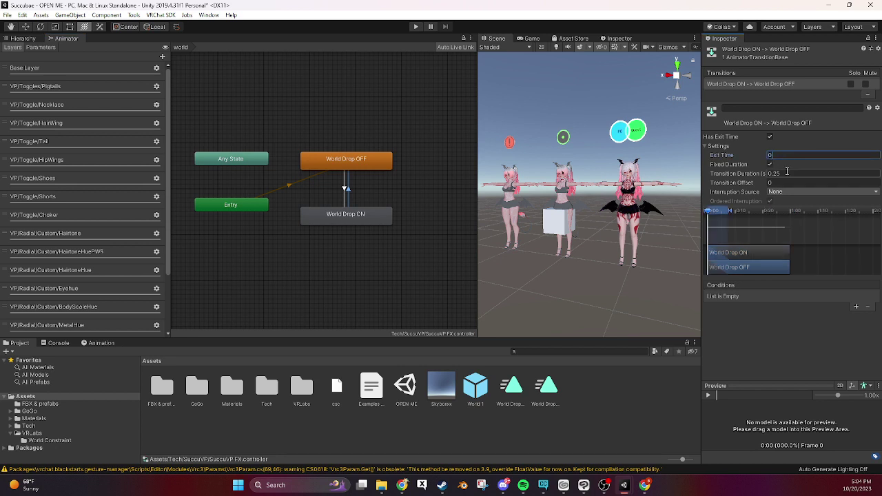
{"action": "left_click", "coordinate": [785, 173]}
{"action": "type", "text": "0"}
{"action": "left_click", "coordinate": [769, 136]}
{"action": "left_click", "coordinate": [857, 307]}
{"action": "left_click", "coordinate": [751, 296]}
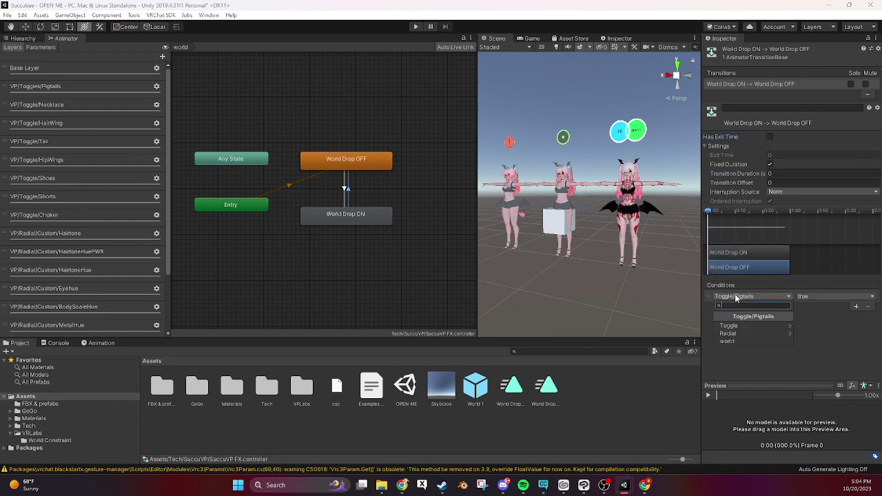
{"action": "left_click", "coordinate": [743, 339]}
{"action": "left_click", "coordinate": [834, 296]}
{"action": "left_click", "coordinate": [815, 307]}
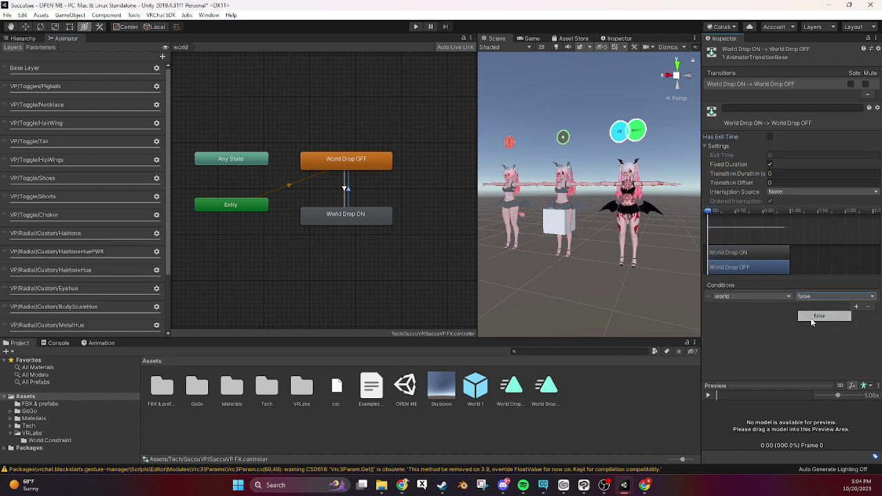
{"action": "left_click", "coordinate": [389, 165]}
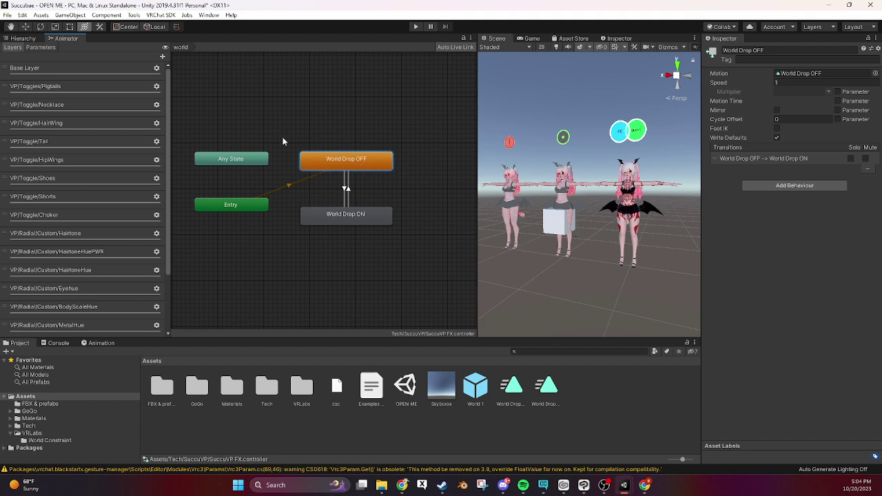
Step: Bring up the Animation window with the World Drop ON clip selected for editing
{"action": "left_click", "coordinate": [23, 39]}
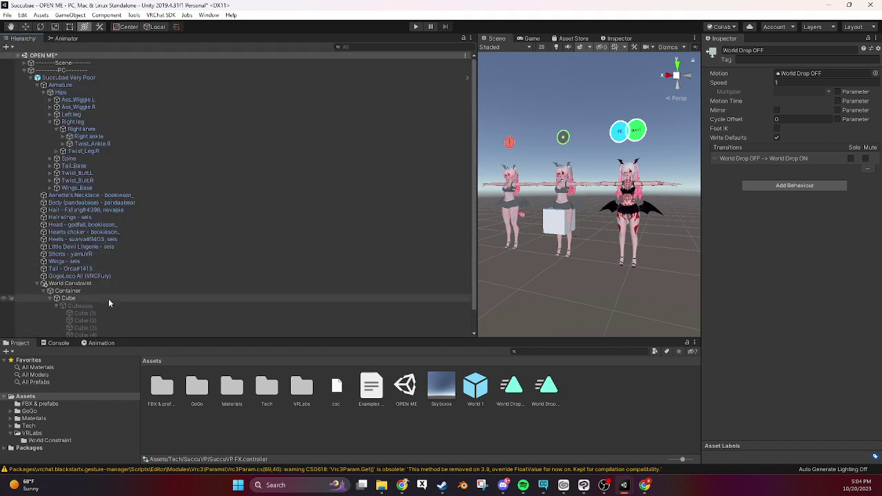
{"action": "left_click", "coordinate": [101, 343]}
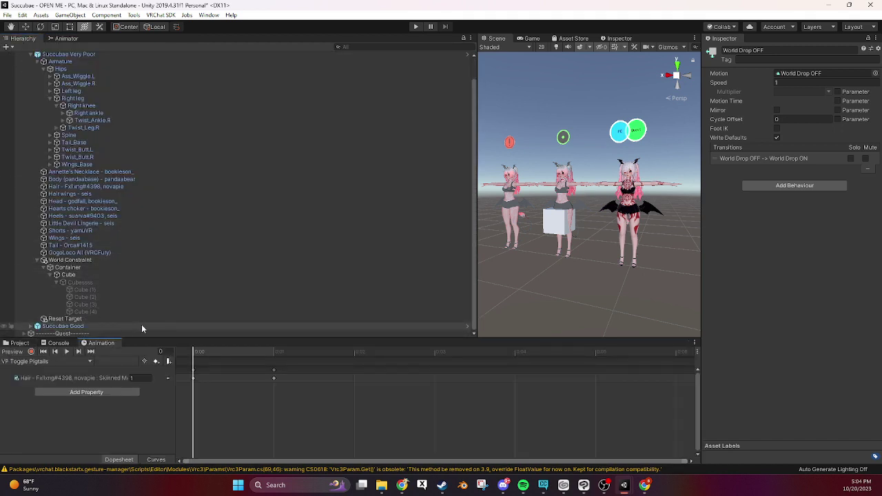
{"action": "left_click", "coordinate": [89, 363]}
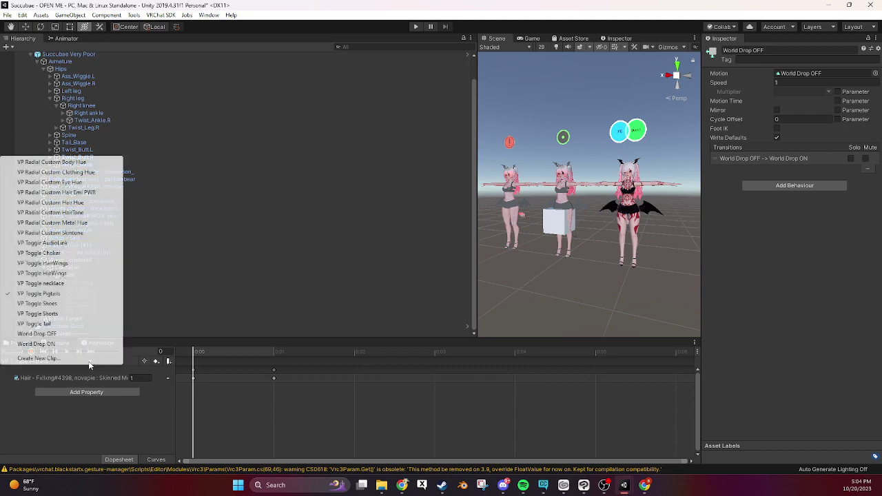
{"action": "left_click", "coordinate": [43, 343]}
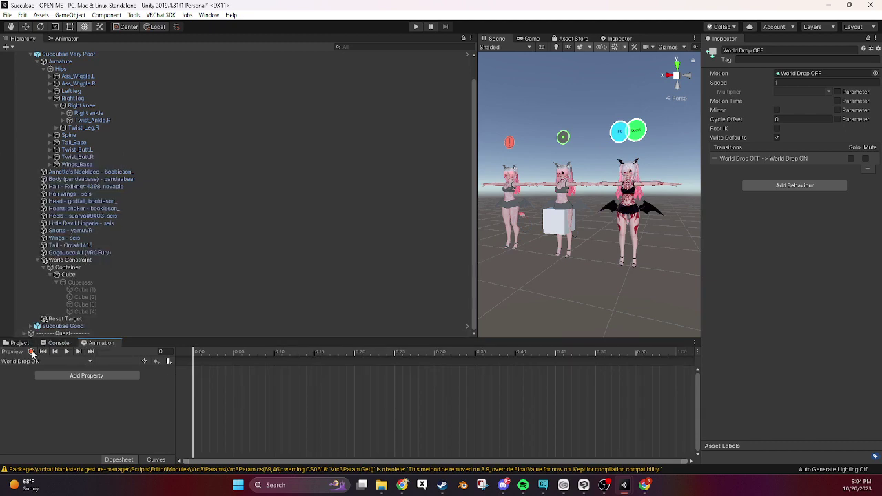
{"action": "left_click", "coordinate": [86, 365]}
{"action": "left_click", "coordinate": [60, 345]}
Step: Key Container's Parent Constraint as disabled at frames 0 and 1 in World Drop ON
{"action": "left_click", "coordinate": [35, 352]}
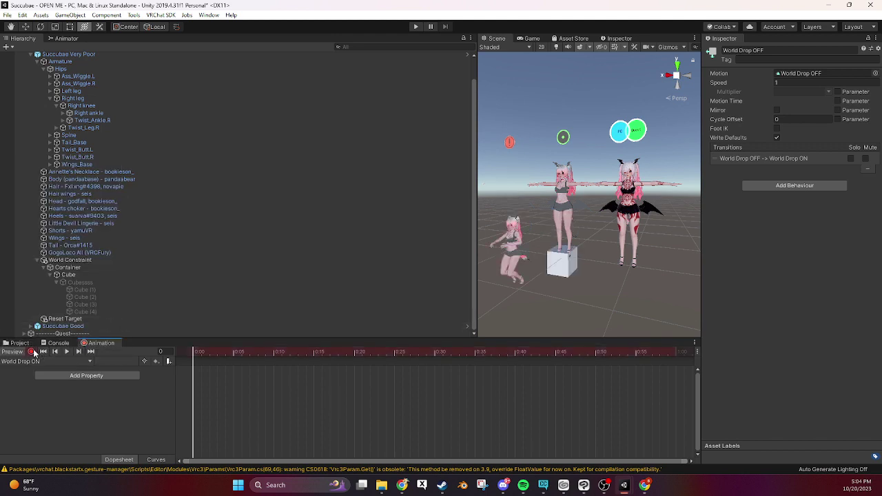
{"action": "left_click", "coordinate": [69, 267]}
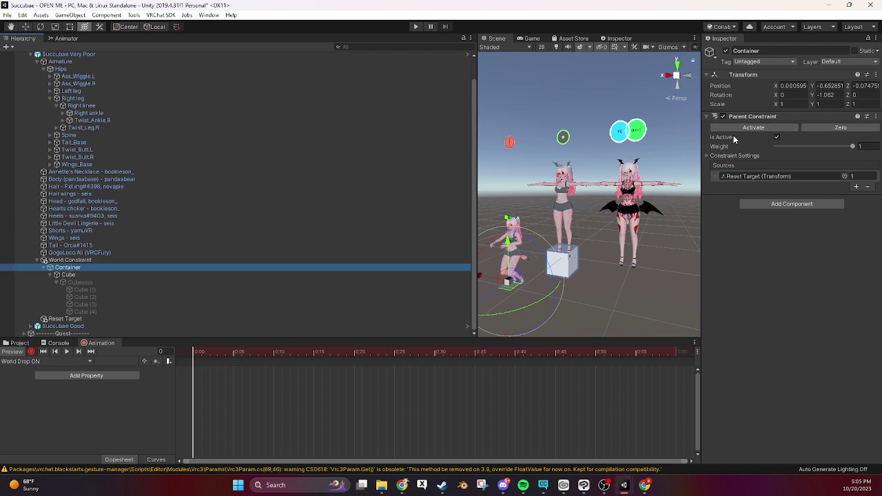
{"action": "left_click", "coordinate": [721, 117]}
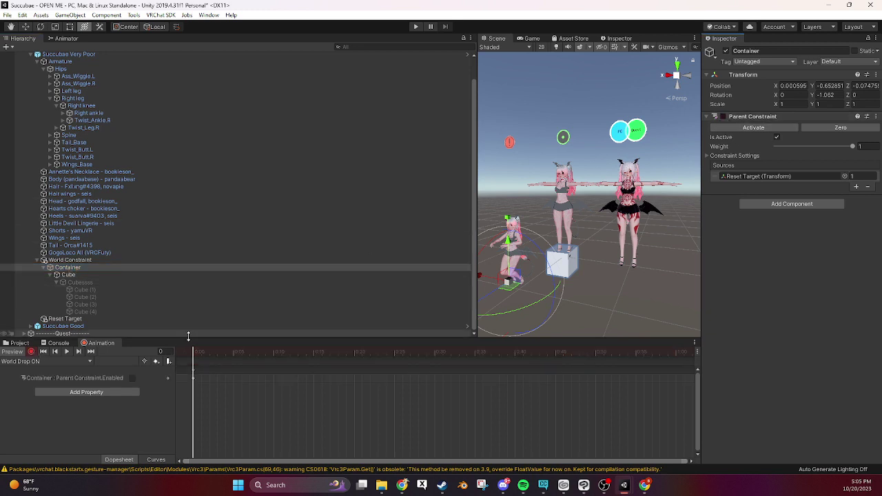
{"action": "left_click", "coordinate": [194, 372]}
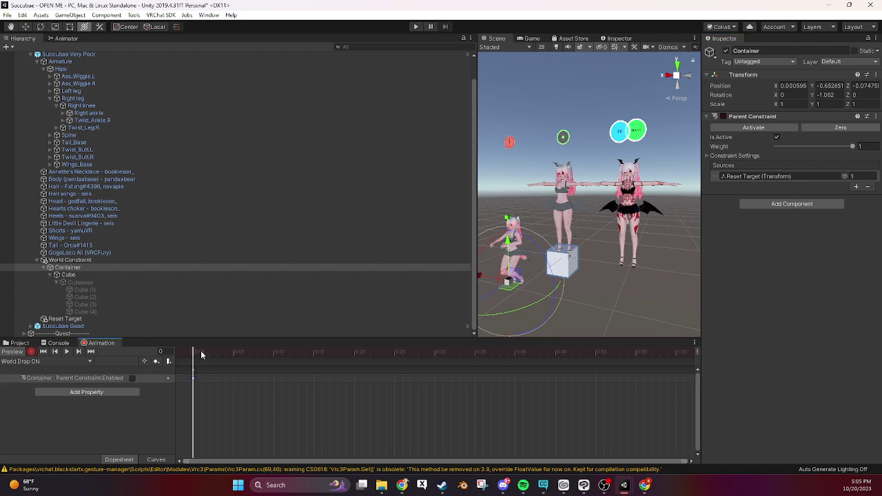
{"action": "left_click", "coordinate": [201, 351]}
{"action": "key", "text": "k"}
{"action": "key", "text": "r"}
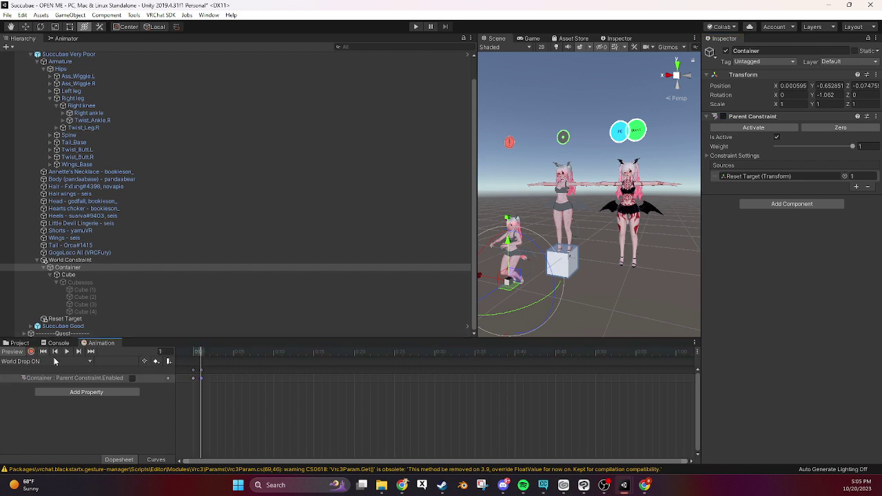
Step: Key Container's Parent Constraint as enabled at frames 0 and 1 in the World Drop OFF clip
{"action": "left_click", "coordinate": [87, 361]}
{"action": "left_click", "coordinate": [59, 335]}
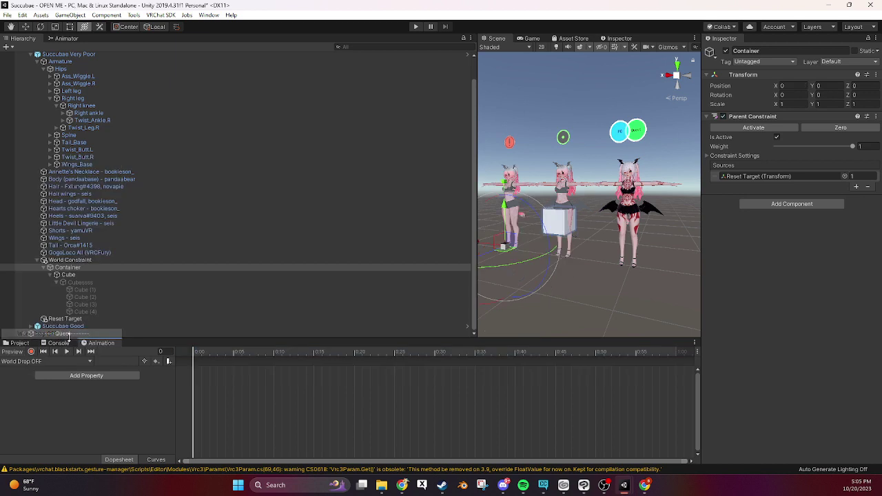
{"action": "left_click", "coordinate": [31, 351]}
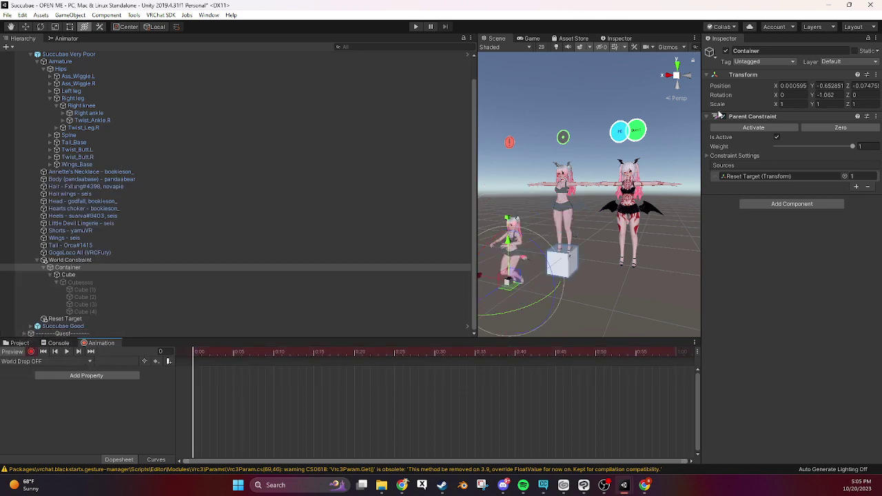
{"action": "left_click", "coordinate": [722, 115]}
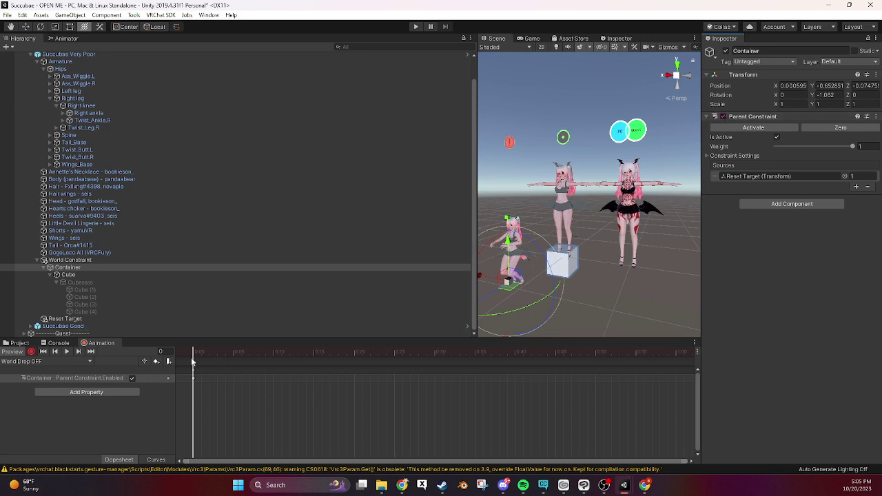
{"action": "left_click", "coordinate": [201, 352]}
{"action": "left_click", "coordinate": [721, 116]}
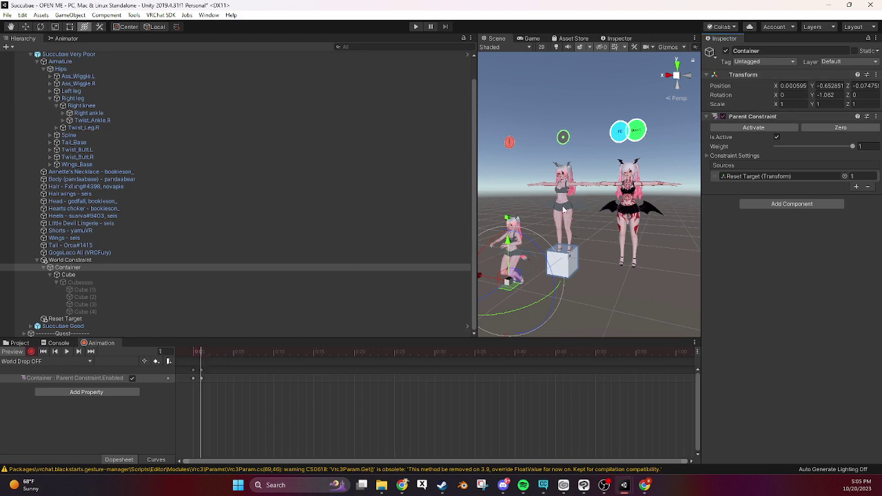
{"action": "left_click", "coordinate": [31, 352]}
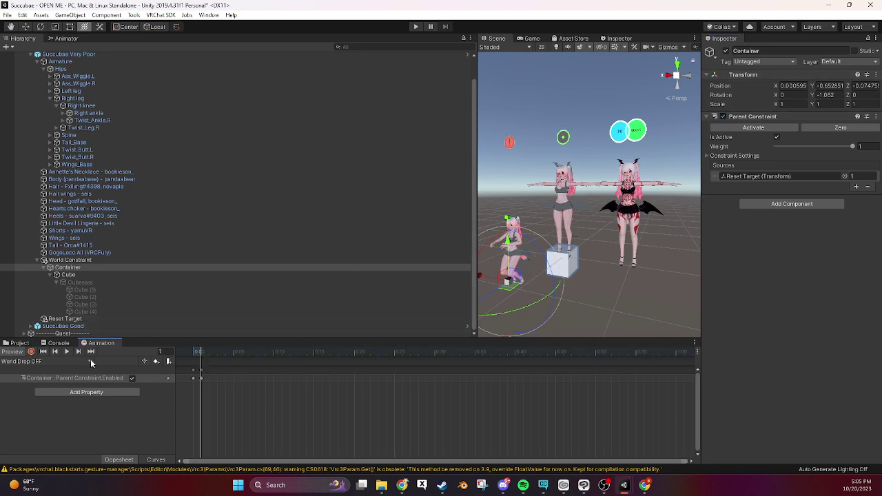
Step: Review the World Drop ON and OFF clips and preview playback on Cubessss and Container
{"action": "left_click", "coordinate": [88, 282]}
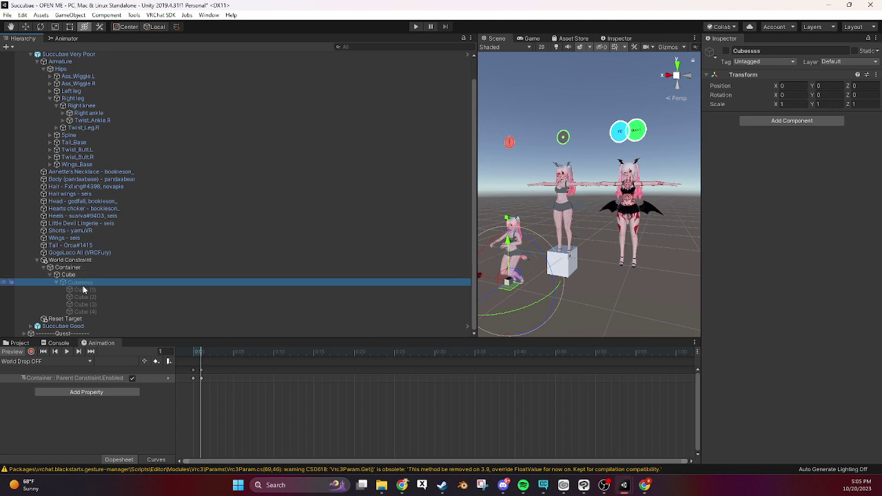
{"action": "left_click", "coordinate": [89, 362]}
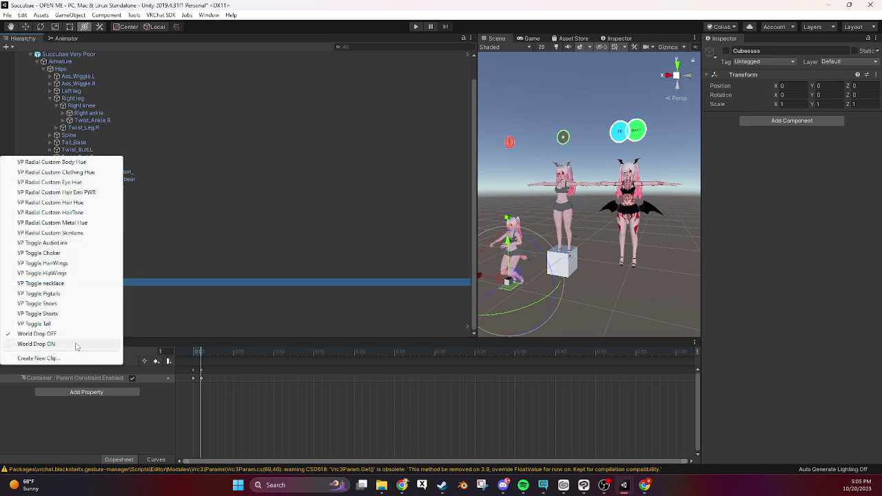
{"action": "left_click", "coordinate": [74, 344]}
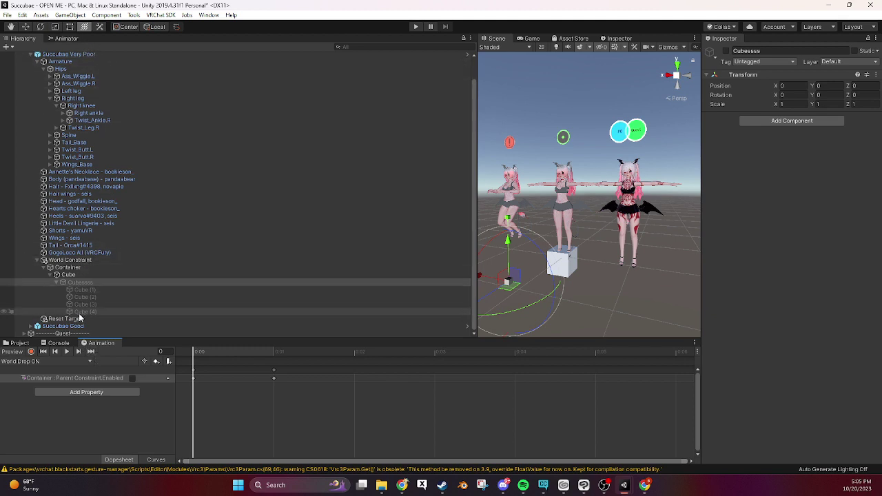
{"action": "left_click", "coordinate": [89, 361]}
{"action": "left_click", "coordinate": [122, 338]}
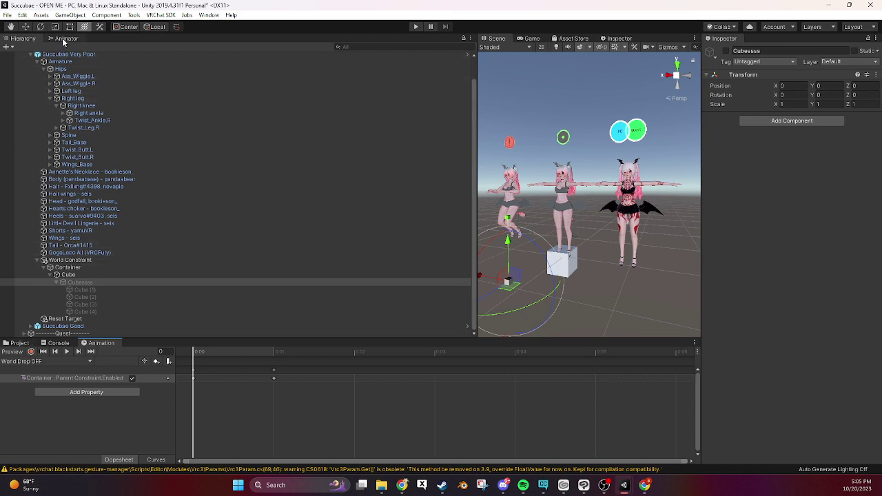
{"action": "scroll", "coordinate": [120, 219], "scroll_direction": "up", "scroll_amount": 2}
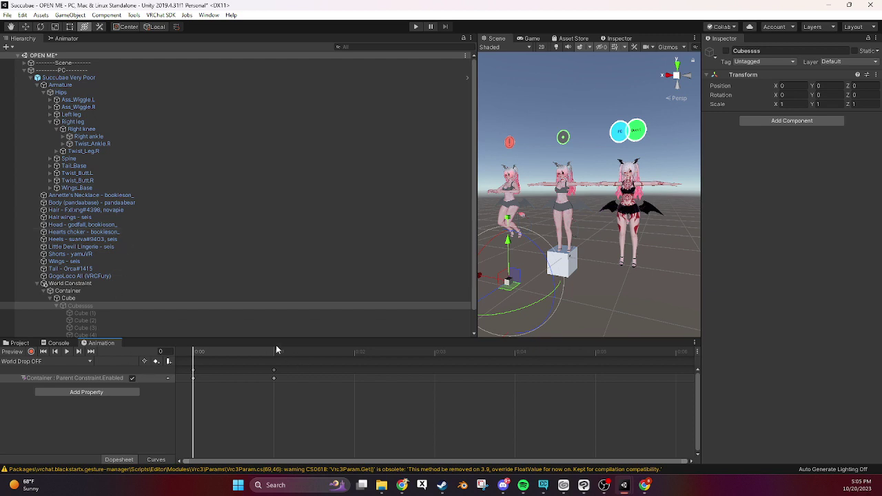
{"action": "key", "text": "space"}
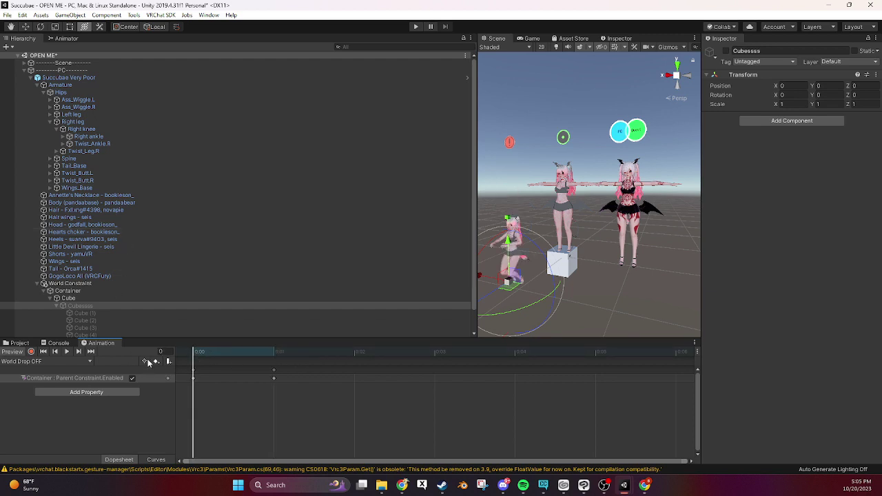
{"action": "left_click", "coordinate": [76, 283]}
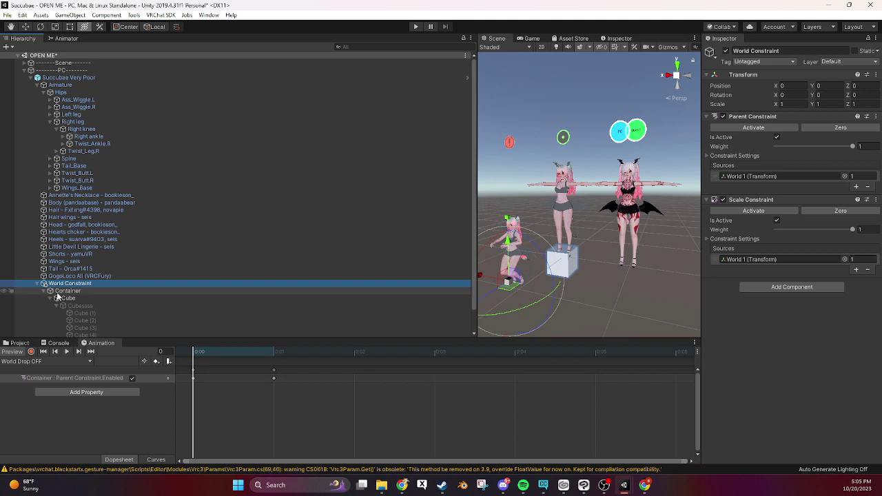
{"action": "left_click", "coordinate": [72, 291]}
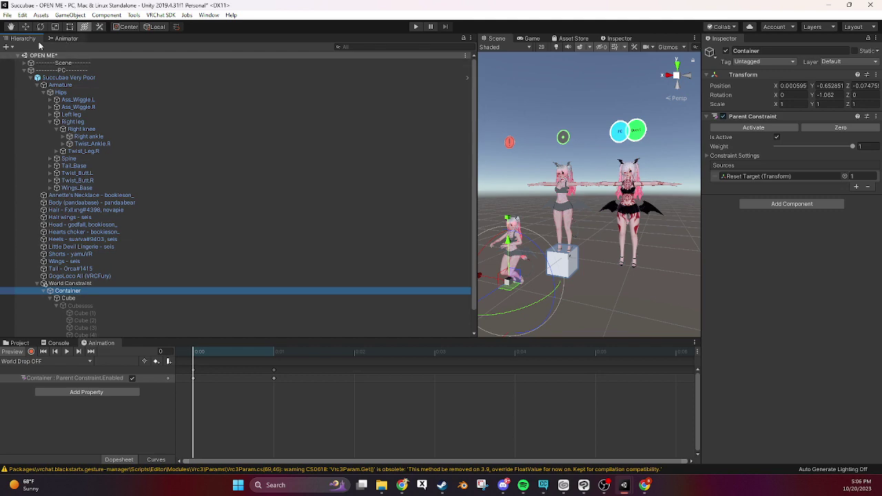
Step: On Succubae Very Poor's Succu param list, add a Bool parameter named 'world'
{"action": "left_click", "coordinate": [66, 77]}
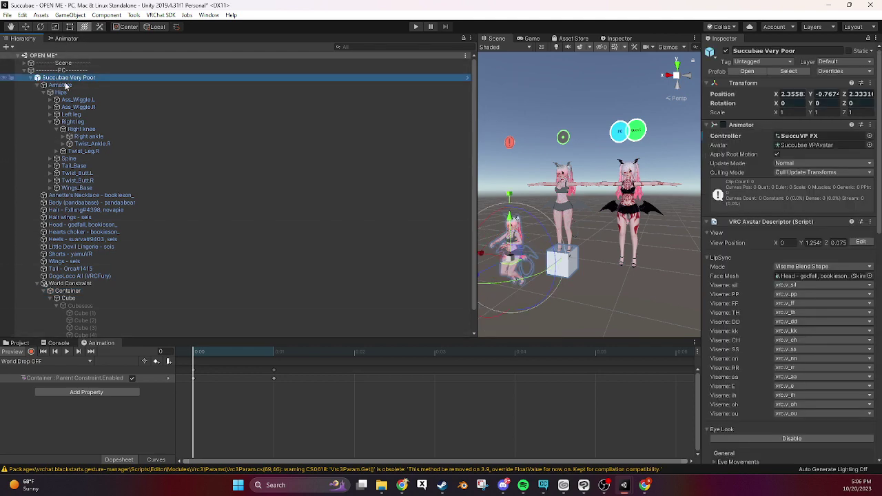
{"action": "scroll", "coordinate": [843, 266], "scroll_direction": "down", "scroll_amount": 15}
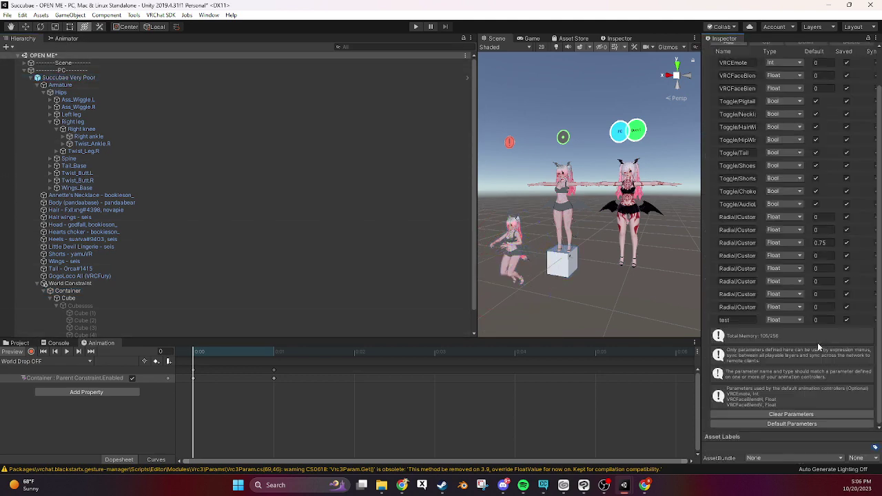
{"action": "scroll", "coordinate": [772, 207], "scroll_direction": "up", "scroll_amount": 3}
{"action": "left_click", "coordinate": [730, 82]}
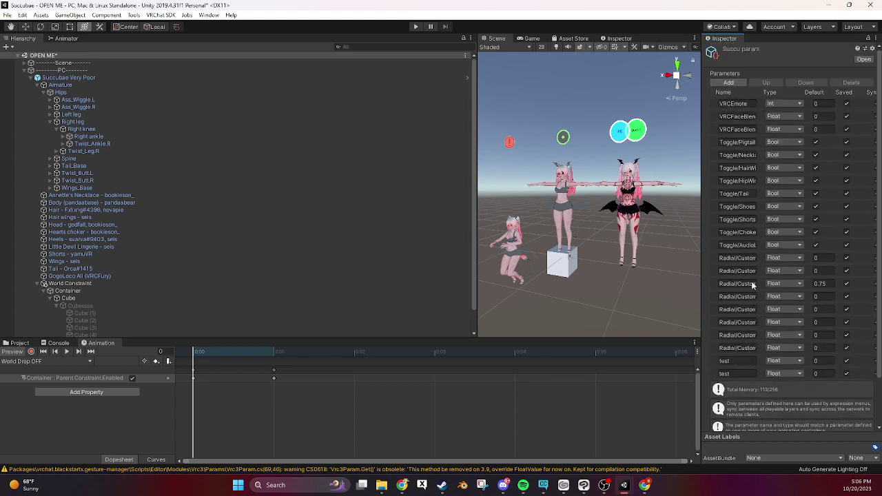
{"action": "left_click", "coordinate": [746, 373]}
{"action": "type", "text": "world"}
{"action": "left_click", "coordinate": [771, 372]}
{"action": "left_click", "coordinate": [786, 405]}
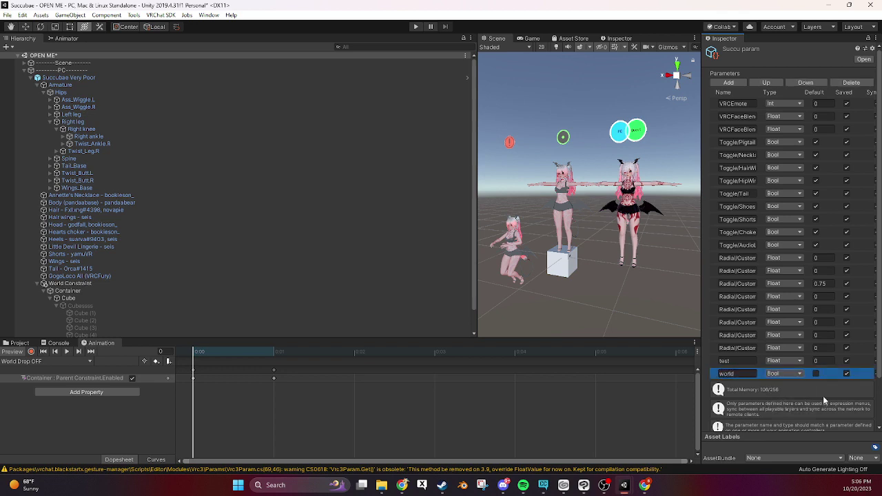
{"action": "left_click", "coordinate": [58, 37]}
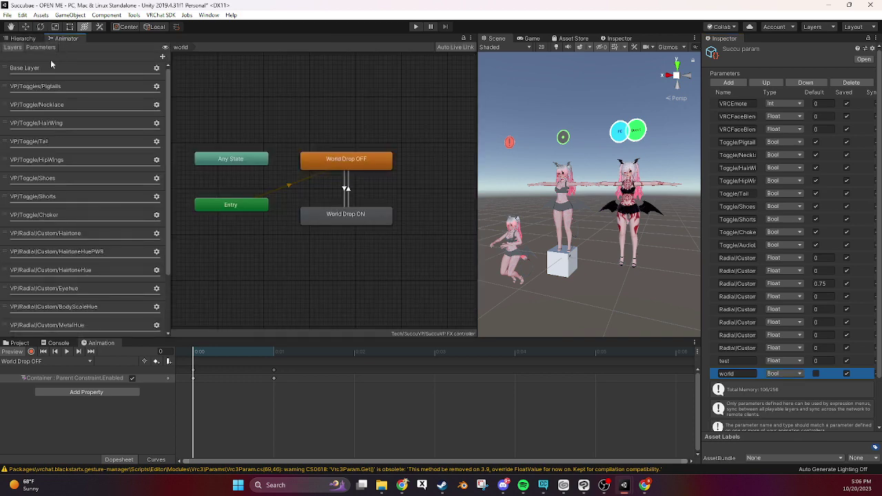
{"action": "left_click", "coordinate": [22, 38]}
Step: In SuccuVP Main, add a Toggle control named 'world' driven by the world parameter
{"action": "left_click", "coordinate": [69, 77]}
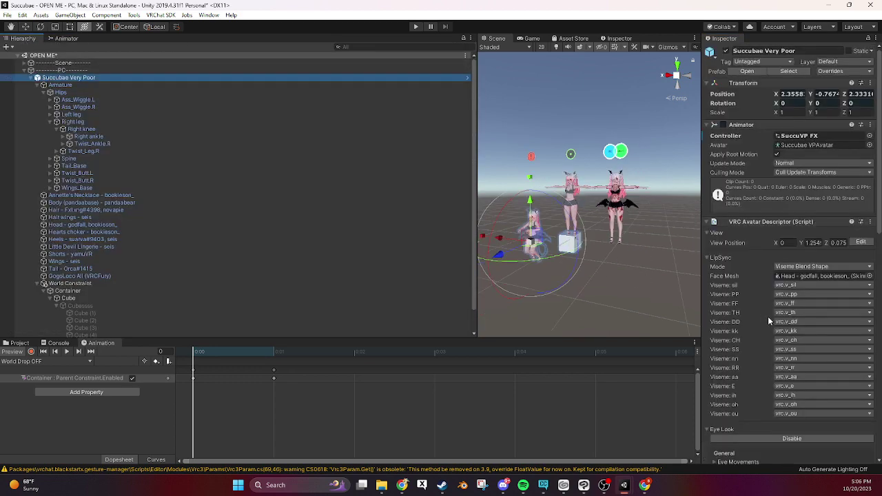
{"action": "scroll", "coordinate": [820, 344], "scroll_direction": "down", "scroll_amount": 8}
{"action": "double_click", "coordinate": [820, 333]}
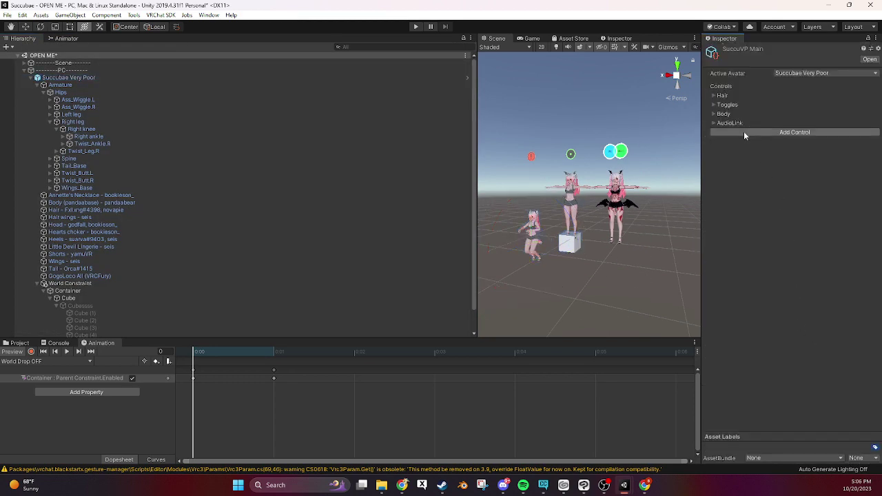
{"action": "left_click", "coordinate": [713, 132]}
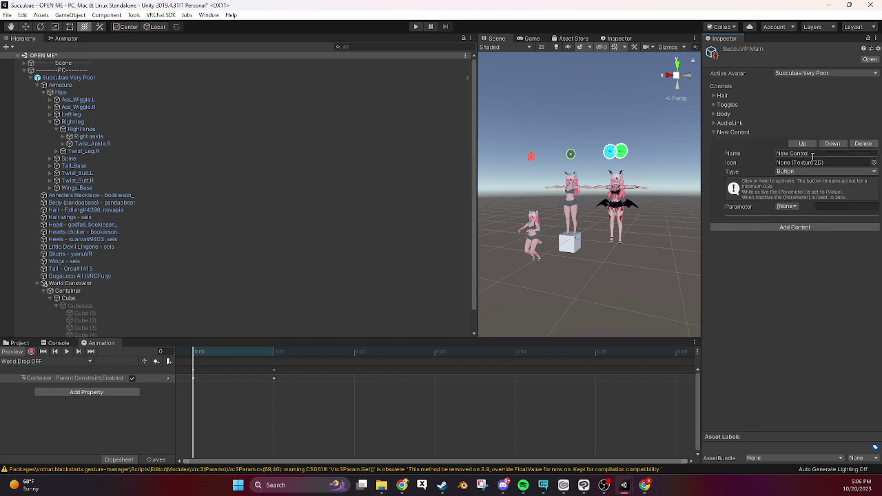
{"action": "type", "text": "world"}
{"action": "left_click", "coordinate": [814, 171]}
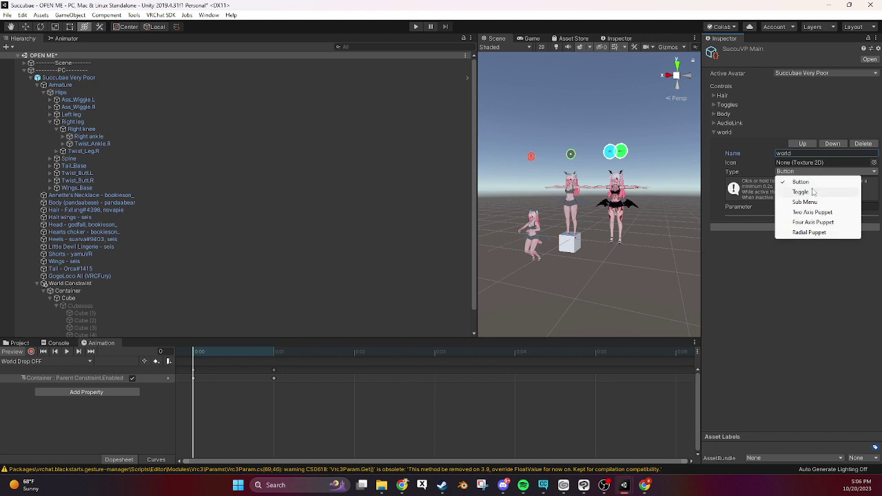
{"action": "left_click", "coordinate": [813, 191]}
{"action": "left_click", "coordinate": [792, 200]}
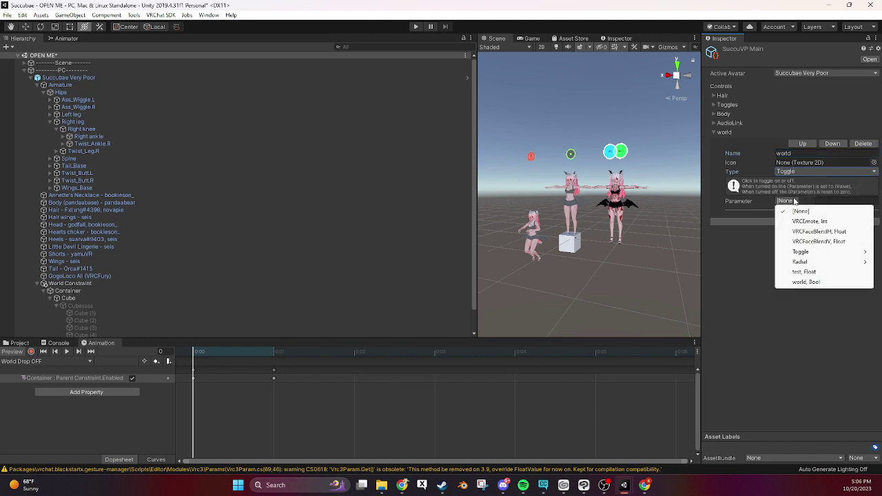
{"action": "left_click", "coordinate": [806, 281]}
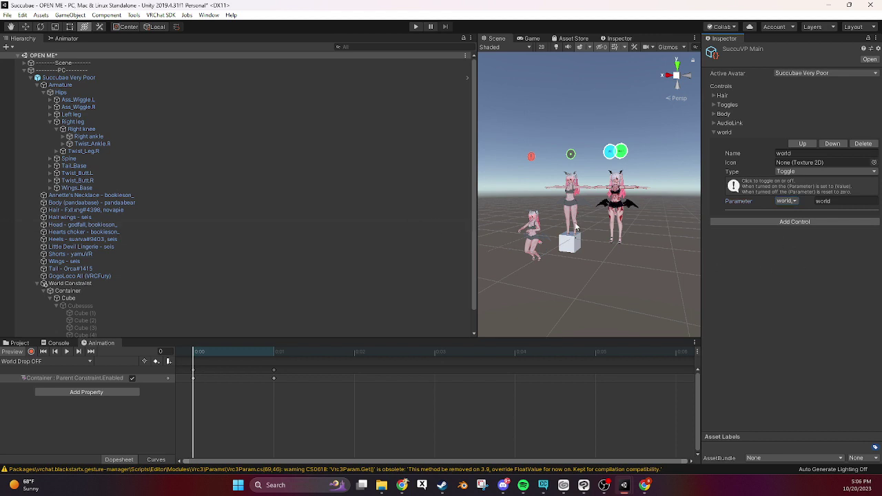
Step: Load the VP Radial Custom Skintone clip in the Animation window
{"action": "middle_click_drag", "start_coordinate": [563, 241], "coordinate": [555, 245]}
{"action": "left_click", "coordinate": [87, 362]}
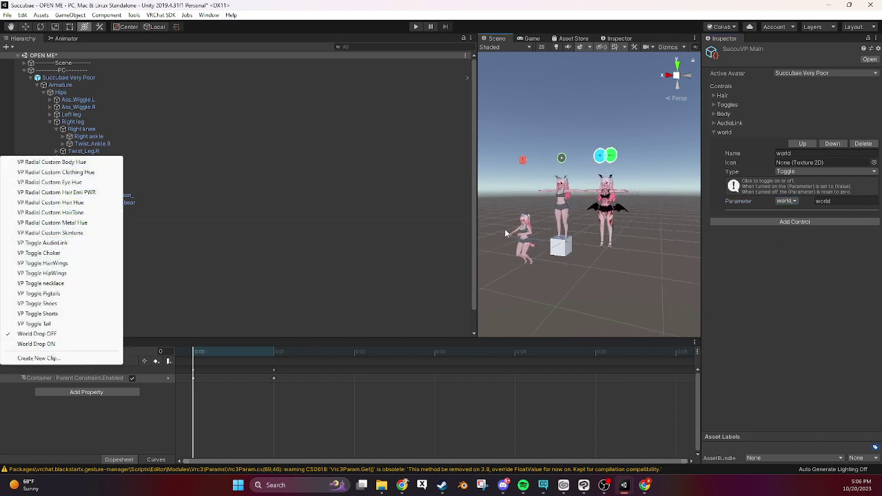
{"action": "left_click", "coordinate": [5, 233]}
Step: Set the Succubae Very Poor avatar's Animator Controller to None
{"action": "scroll", "coordinate": [542, 238], "scroll_direction": "up", "scroll_amount": 3}
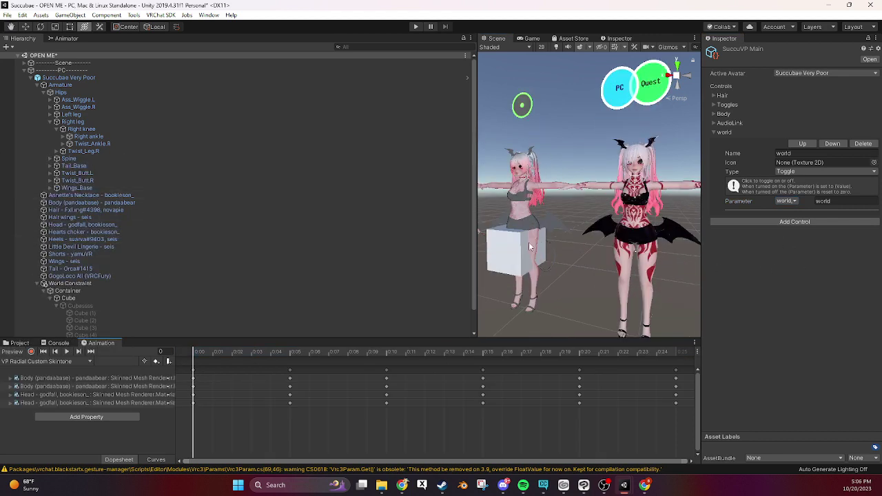
{"action": "middle_click_drag", "start_coordinate": [551, 238], "coordinate": [646, 243]}
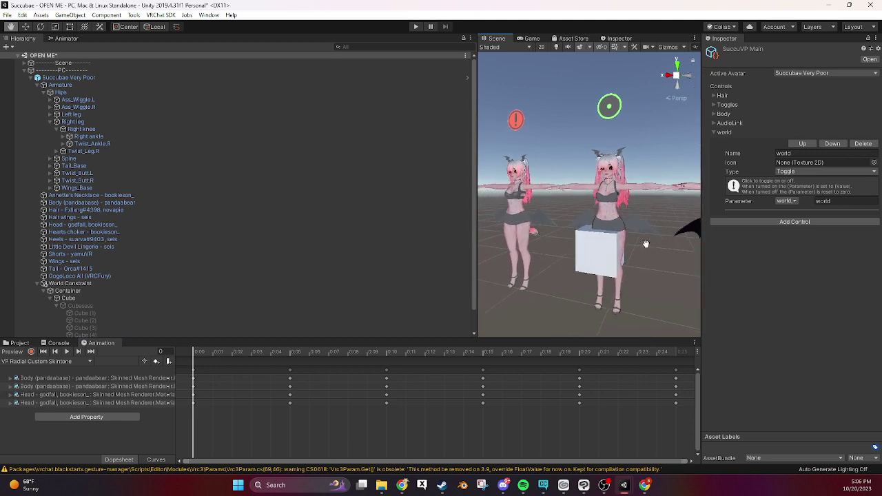
{"action": "left_click", "coordinate": [68, 77]}
{"action": "left_click", "coordinate": [869, 136]}
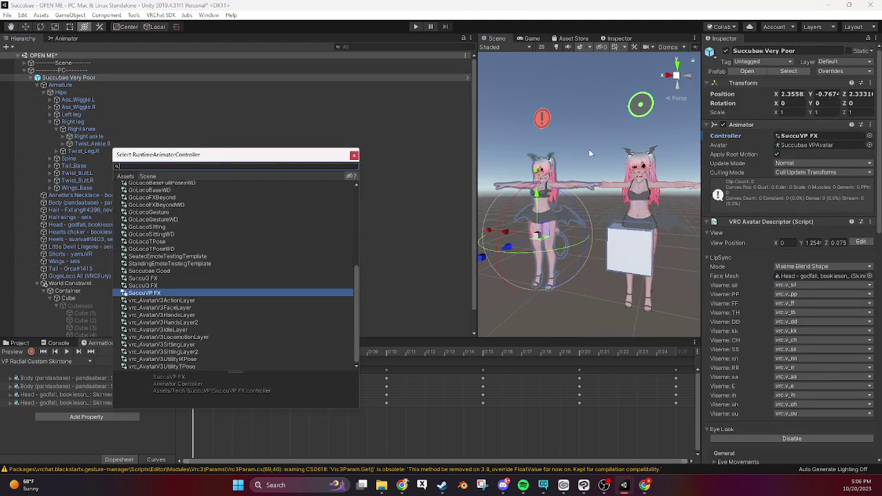
{"action": "scroll", "coordinate": [194, 199], "scroll_direction": "up", "scroll_amount": 5}
{"action": "left_click", "coordinate": [159, 188]}
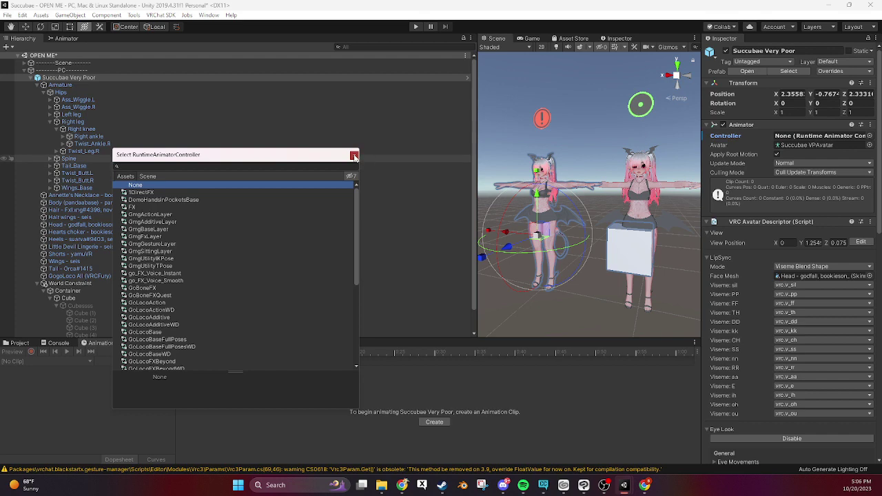
{"action": "left_click", "coordinate": [354, 154]}
Step: Add a Gesture Manager emulator to the scene from the Tools menu
{"action": "left_click", "coordinate": [134, 14]}
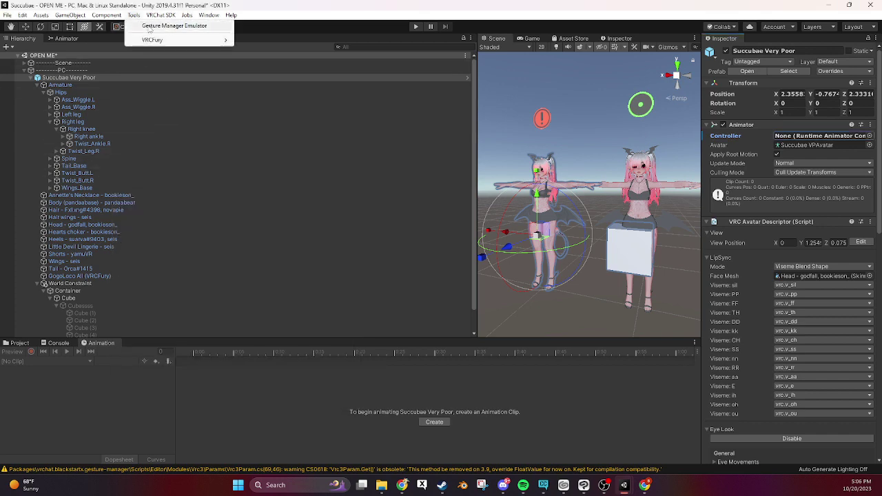
{"action": "left_click", "coordinate": [148, 27]}
{"action": "left_click", "coordinate": [48, 70]}
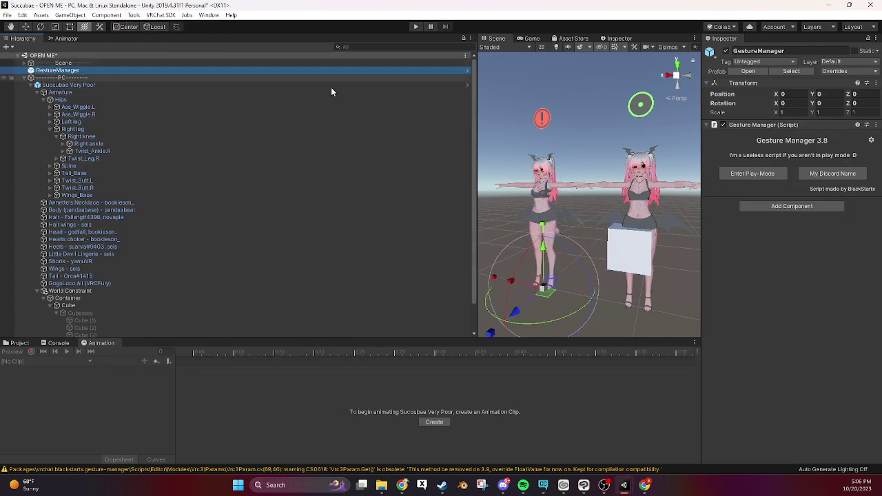
{"action": "scroll", "coordinate": [491, 215], "scroll_direction": "down", "scroll_amount": 4}
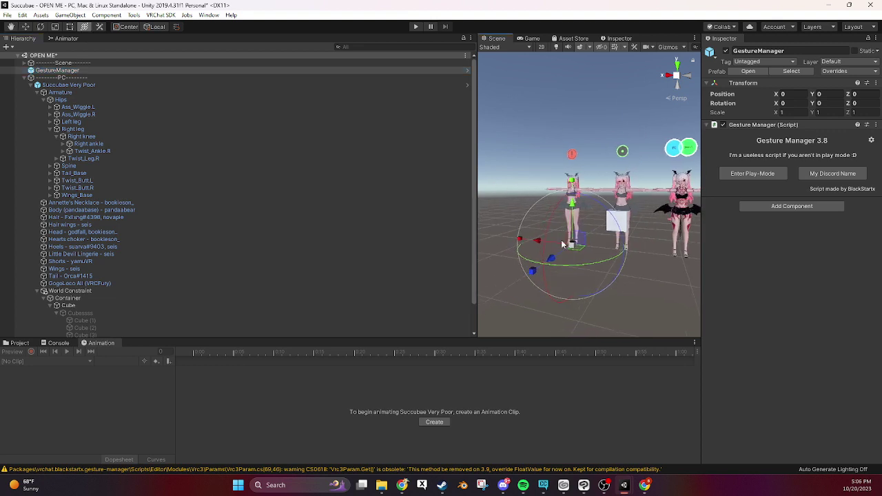
{"action": "scroll", "coordinate": [76, 294], "scroll_direction": "down", "scroll_amount": 2}
Step: Activate the Cubesss group so its four cubes show, then reselect GestureManager
{"action": "left_click", "coordinate": [80, 282]}
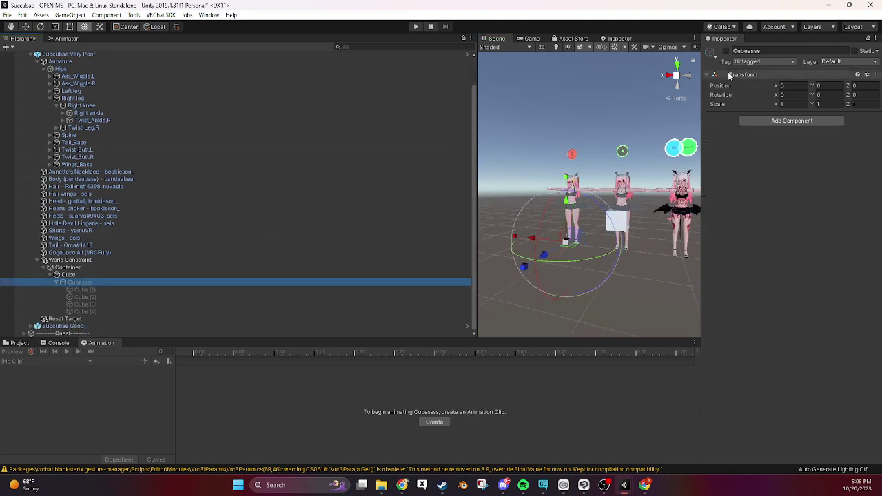
{"action": "left_click", "coordinate": [726, 50]}
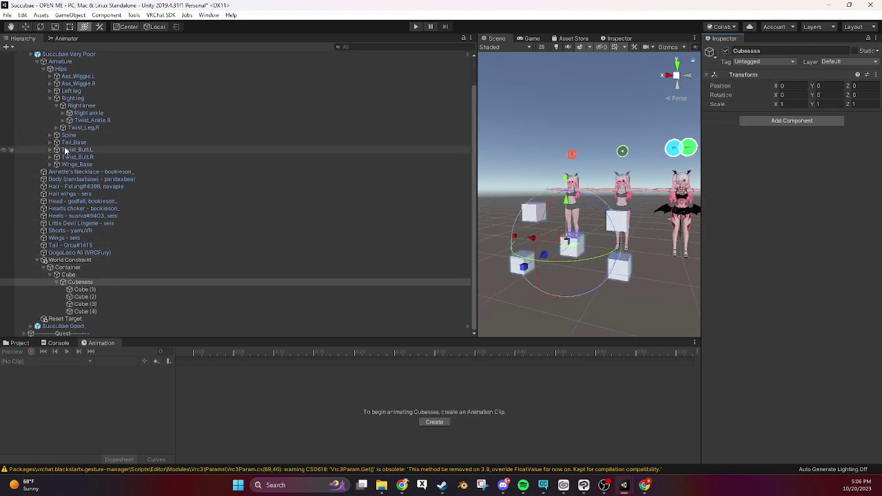
{"action": "scroll", "coordinate": [76, 166], "scroll_direction": "up", "scroll_amount": 2}
{"action": "scroll", "coordinate": [83, 285], "scroll_direction": "up", "scroll_amount": 1}
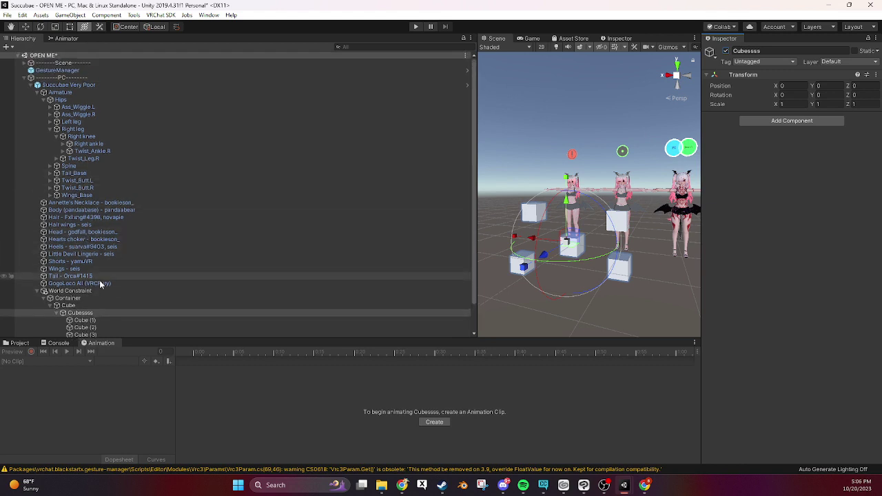
{"action": "left_click", "coordinate": [57, 70]}
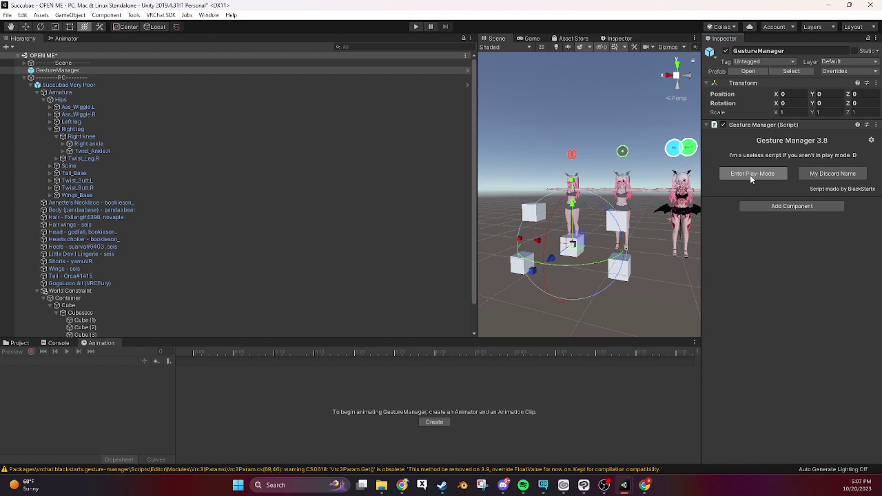
Step: Enter Gesture Manager play mode and switch to a widened Scene view
{"action": "left_click", "coordinate": [749, 175]}
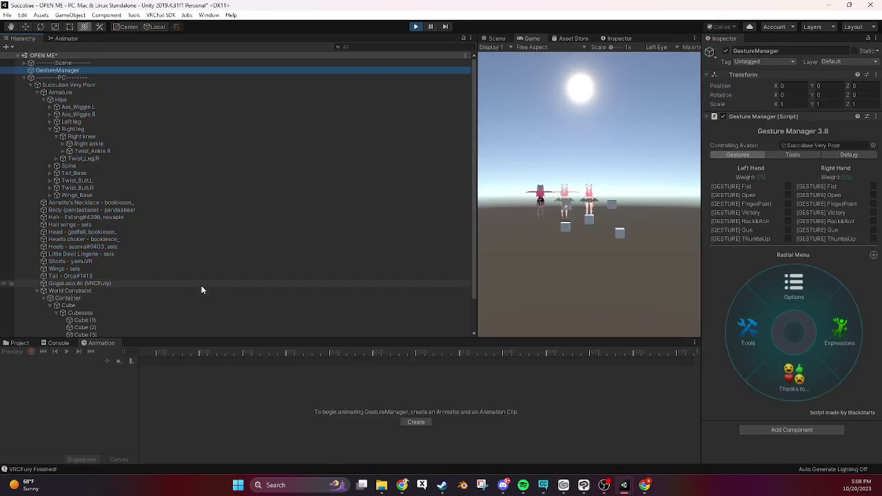
{"action": "left_click", "coordinate": [493, 38]}
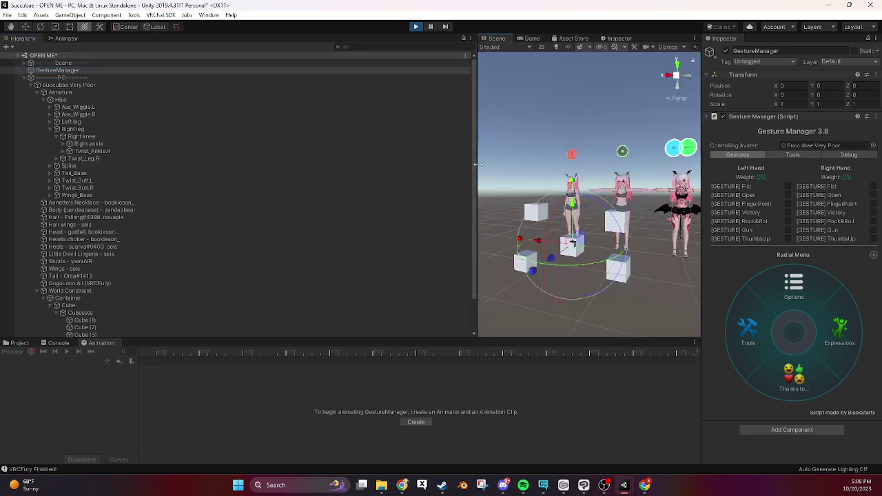
{"action": "left_click_drag", "start_coordinate": [474, 169], "coordinate": [133, 170]}
{"action": "scroll", "coordinate": [372, 229], "scroll_direction": "up", "scroll_amount": 3}
{"action": "scroll", "coordinate": [372, 230], "scroll_direction": "down", "scroll_amount": 5}
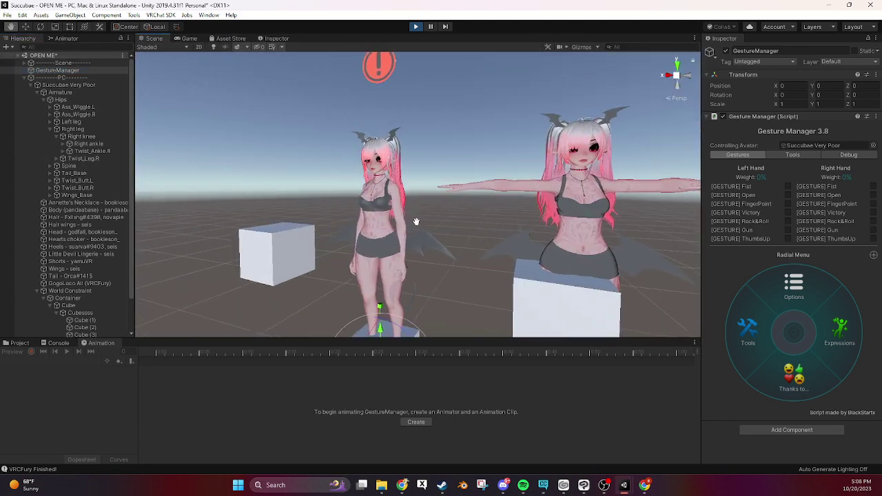
Step: Toggle World on and off from the Expressions radial menu to test the cubes
{"action": "left_click", "coordinate": [842, 334]}
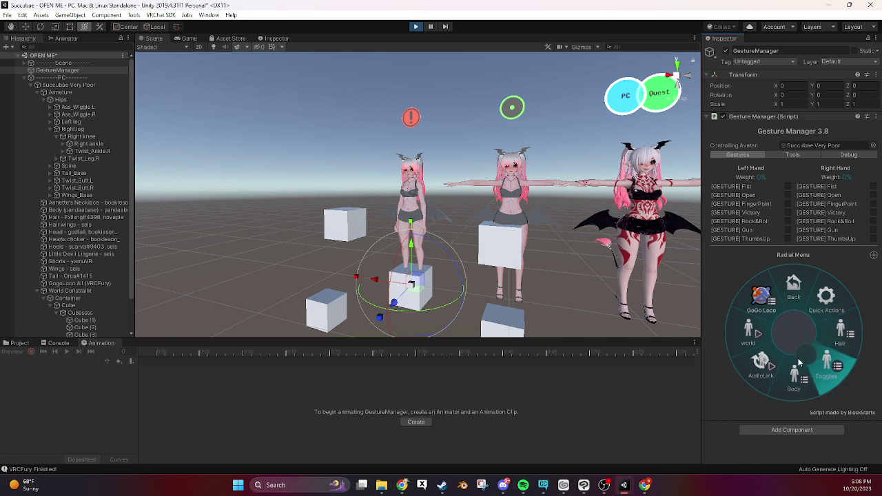
{"action": "left_click", "coordinate": [749, 335]}
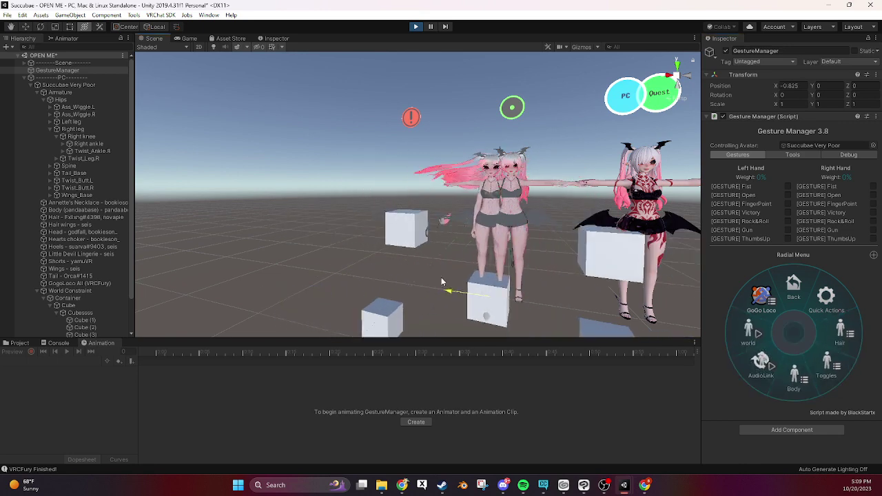
{"action": "left_click", "coordinate": [743, 333]}
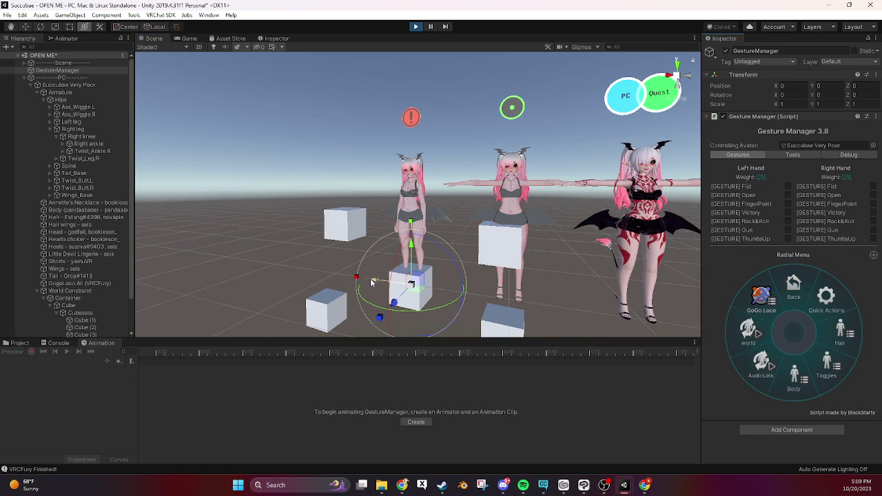